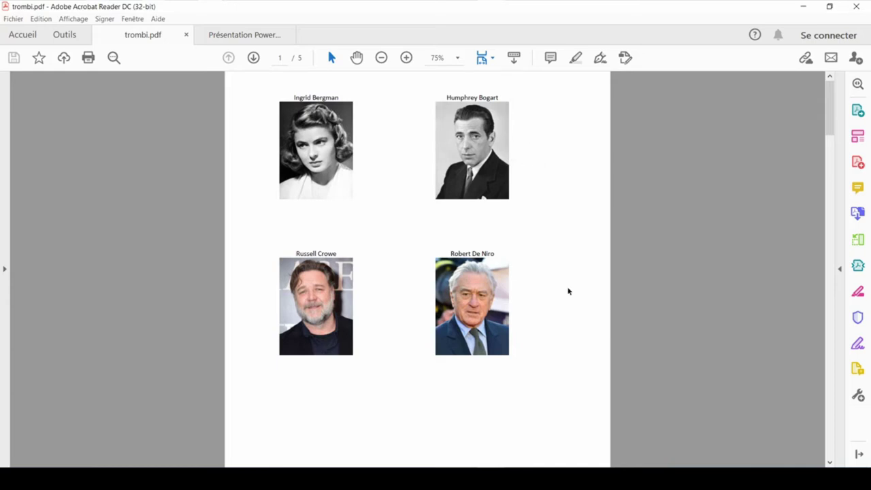
- Switch from trombi.pdf to the Présentation PowerPoint PDF showing the grid of actor portraits
{"action": "key", "text": "ctrl+Tab"}
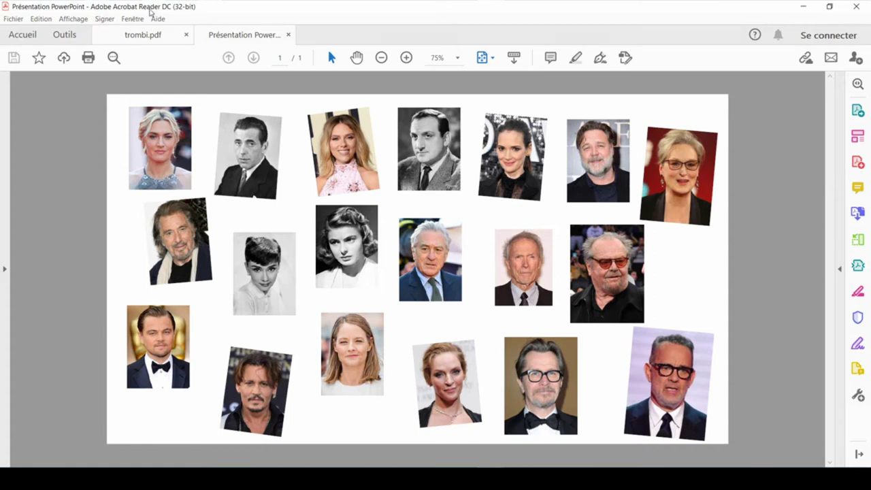
- Snapshot the entire photo-collage page with Prendre un instantané and confirm the clipboard copy
{"action": "left_click", "coordinate": [48, 19]}
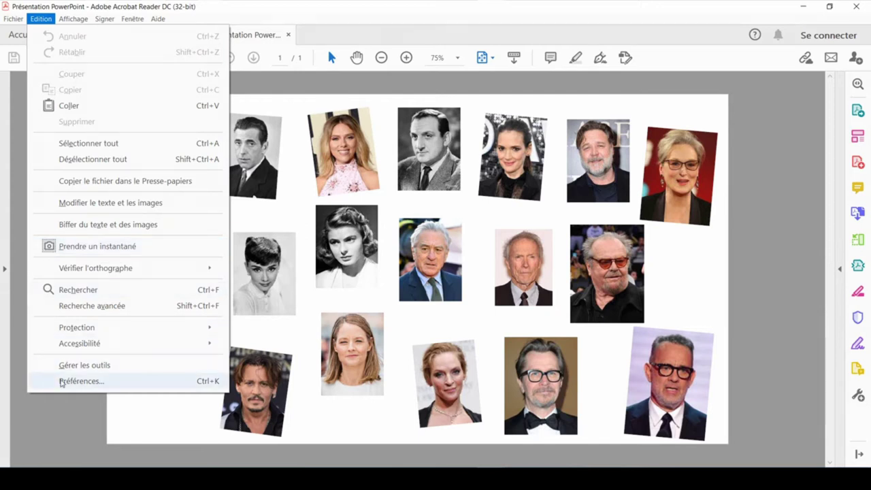
{"action": "left_click", "coordinate": [62, 382]}
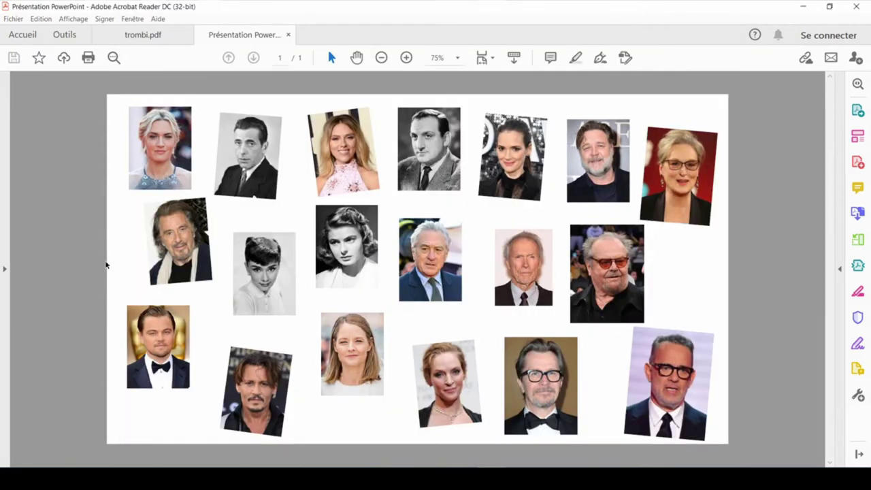
{"action": "left_click", "coordinate": [40, 18]}
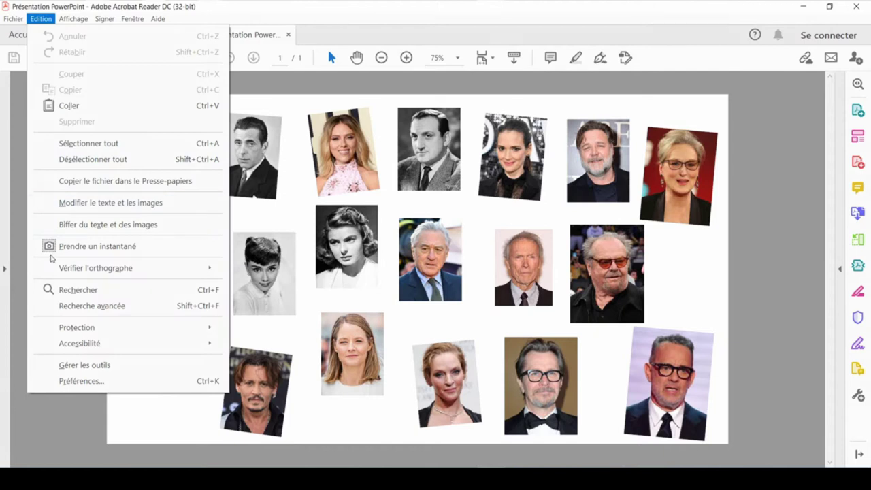
{"action": "left_click", "coordinate": [55, 246]}
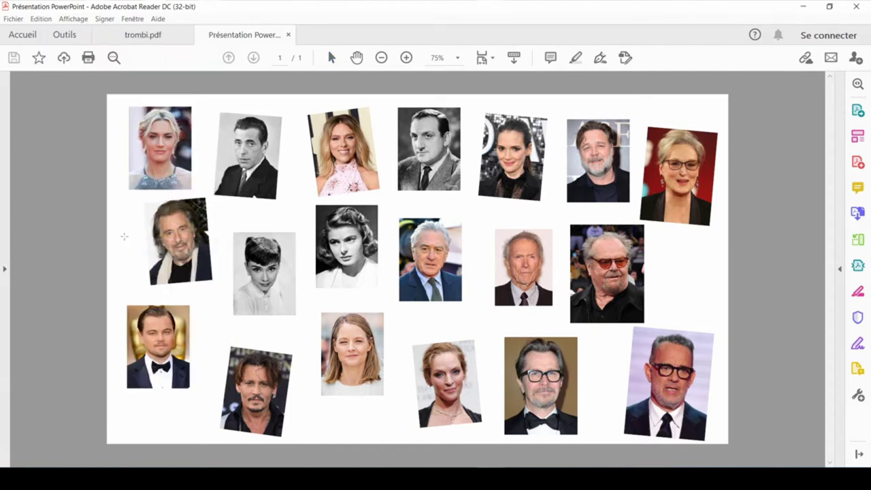
{"action": "left_click", "coordinate": [123, 238]}
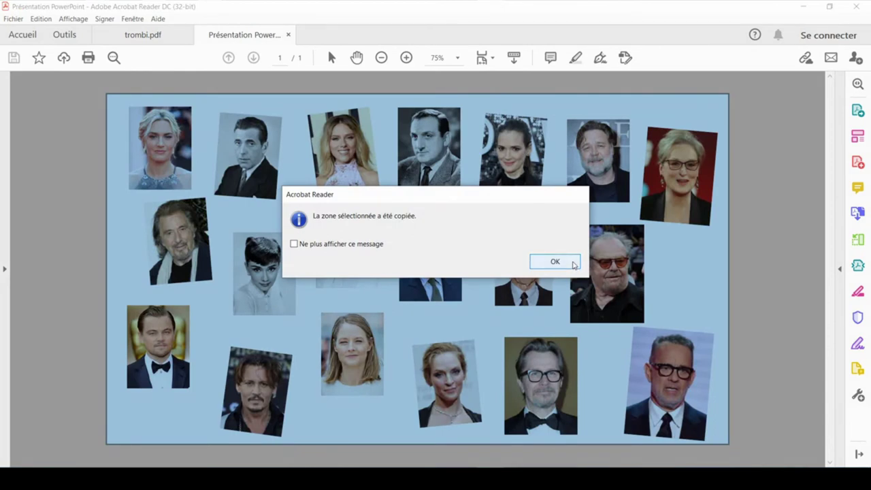
{"action": "left_click", "coordinate": [573, 263]}
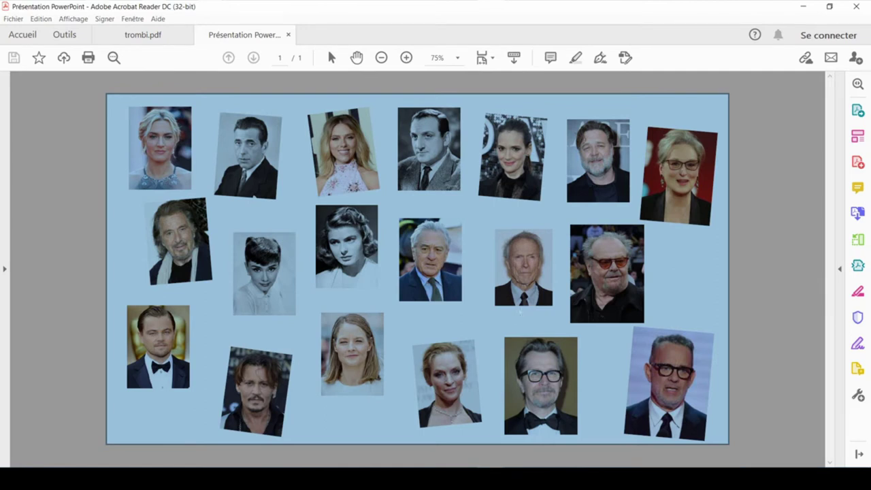
- In PowerPoint, change the slide layout to Vide (blank)
{"action": "key", "text": "alt+Tab"}
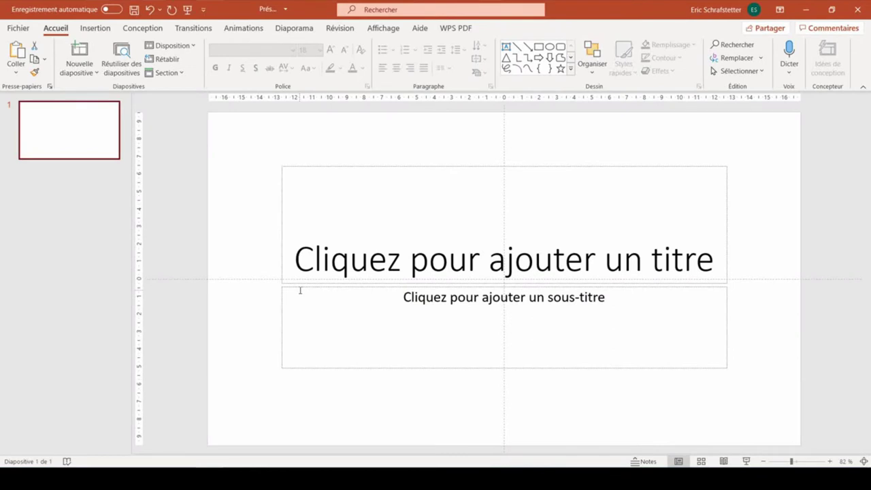
{"action": "left_click", "coordinate": [170, 46]}
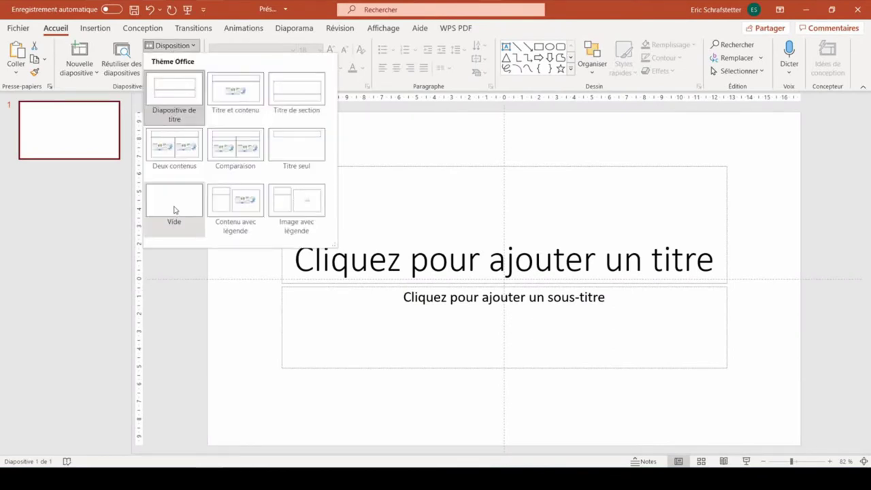
{"action": "left_click", "coordinate": [175, 210]}
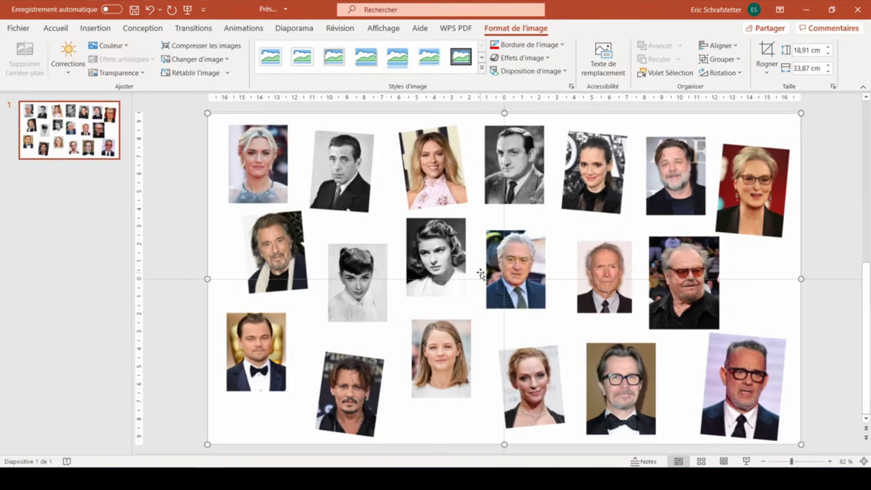
- Draw a rectangle over the first top-row portrait and bring up its Format de la forme settings
{"action": "left_click", "coordinate": [95, 28]}
{"action": "left_click", "coordinate": [243, 54]}
{"action": "left_click", "coordinate": [271, 104]}
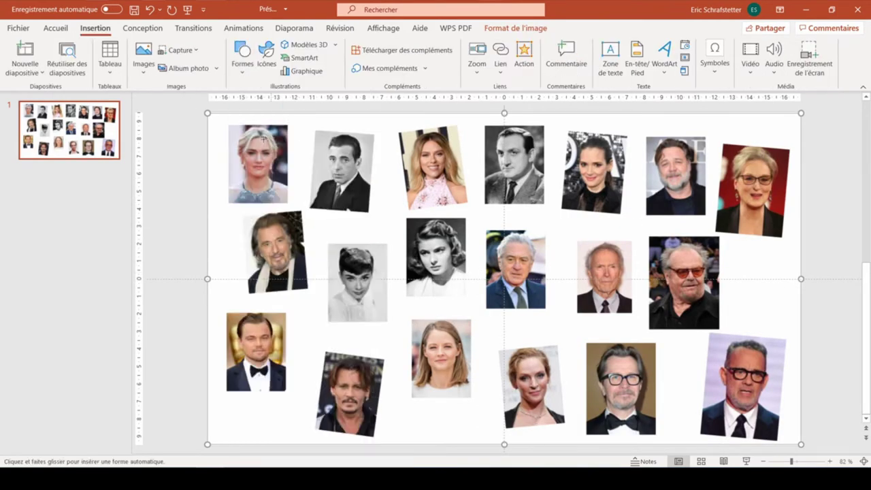
{"action": "left_click_drag", "start_coordinate": [229, 125], "coordinate": [286, 202]}
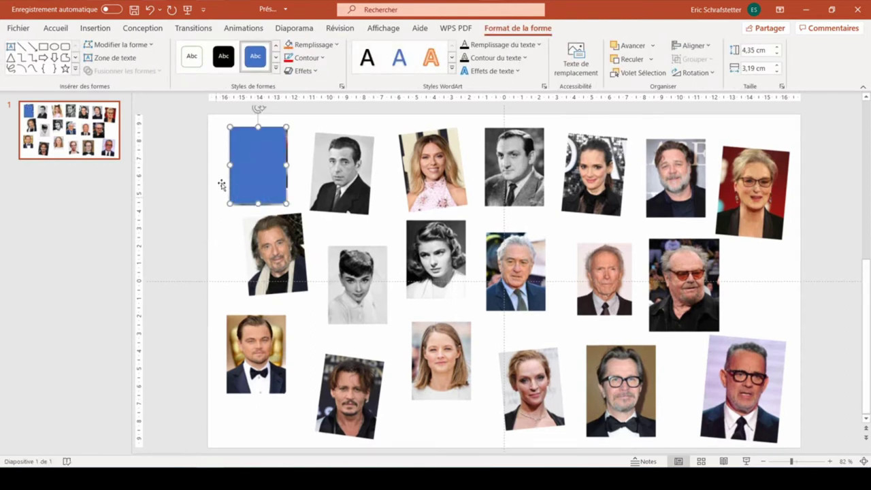
{"action": "right_click", "coordinate": [256, 165]}
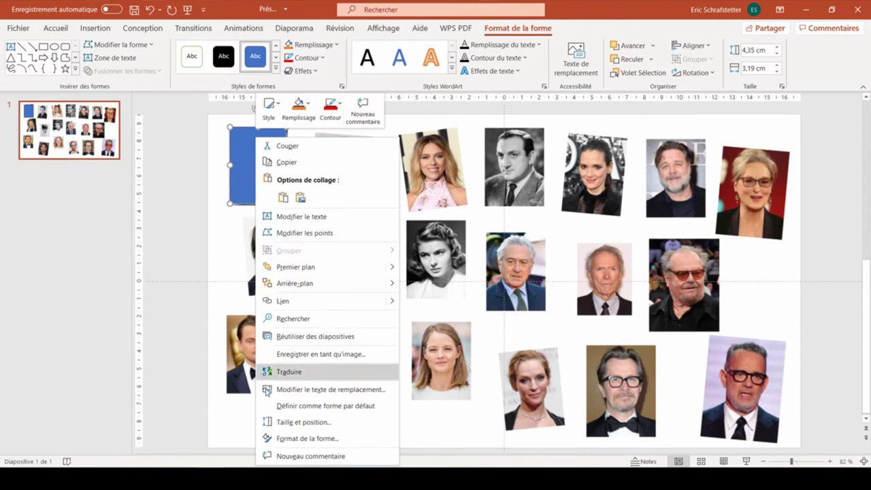
{"action": "left_click", "coordinate": [306, 439]}
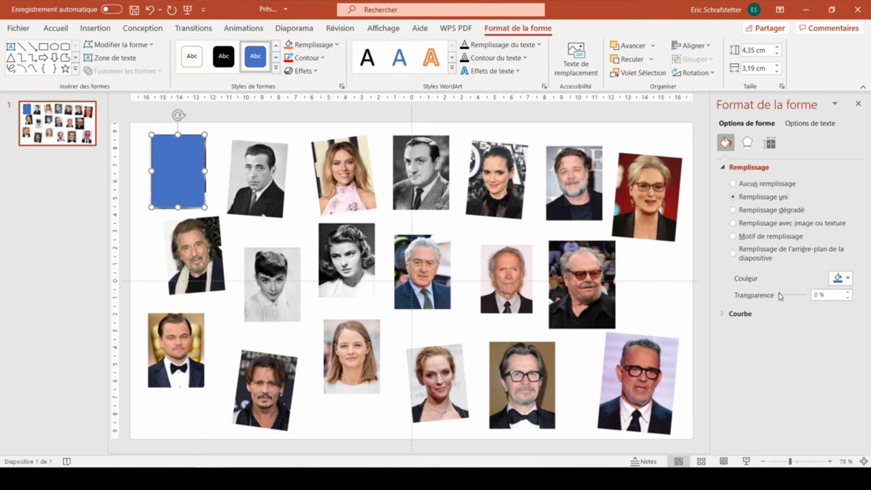
- Make the rectangle about 60% transparent and position it over the first portrait
{"action": "left_click_drag", "start_coordinate": [781, 295], "coordinate": [809, 298]}
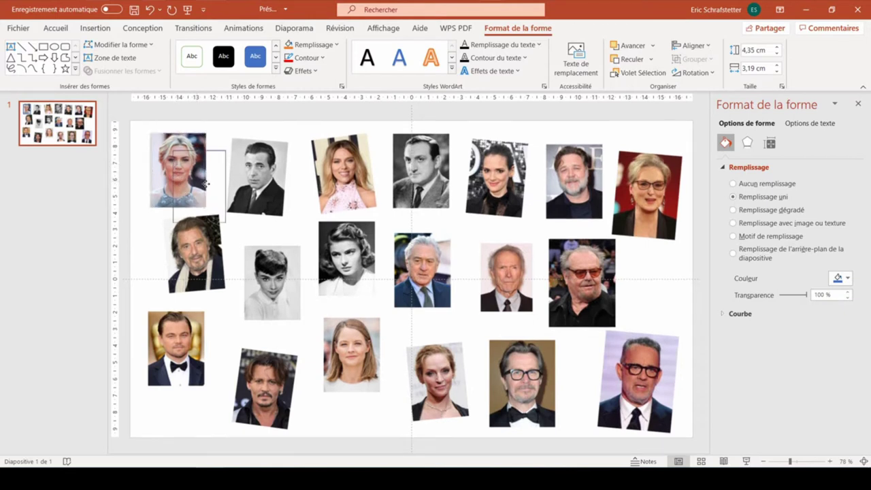
{"action": "left_click", "coordinate": [253, 162]}
{"action": "mouse_move", "coordinate": [252, 162]}
{"action": "left_mouse_down"}
{"action": "mouse_move", "coordinate": [219, 174]}
{"action": "mouse_move", "coordinate": [175, 163]}
{"action": "left_mouse_up"}
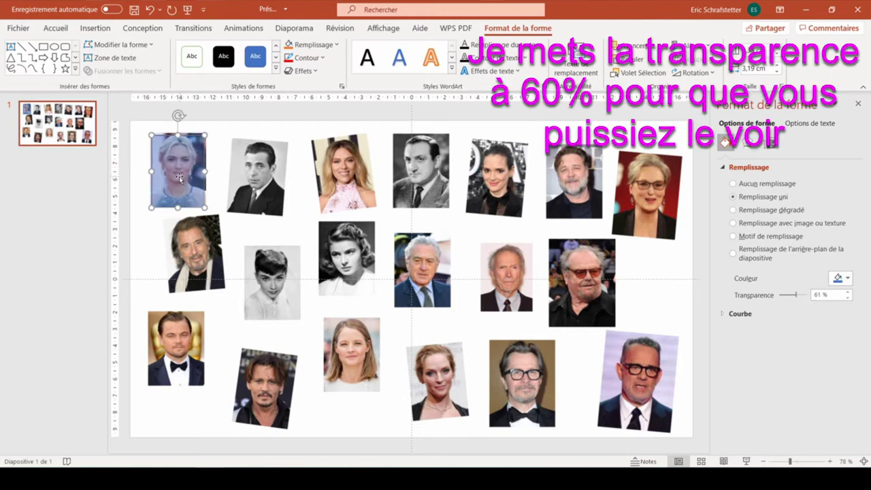
- Place tilted rectangle copies over the second, third and fourth portraits, aligning each
{"action": "left_click_drag", "start_coordinate": [181, 176], "coordinate": [278, 194]}
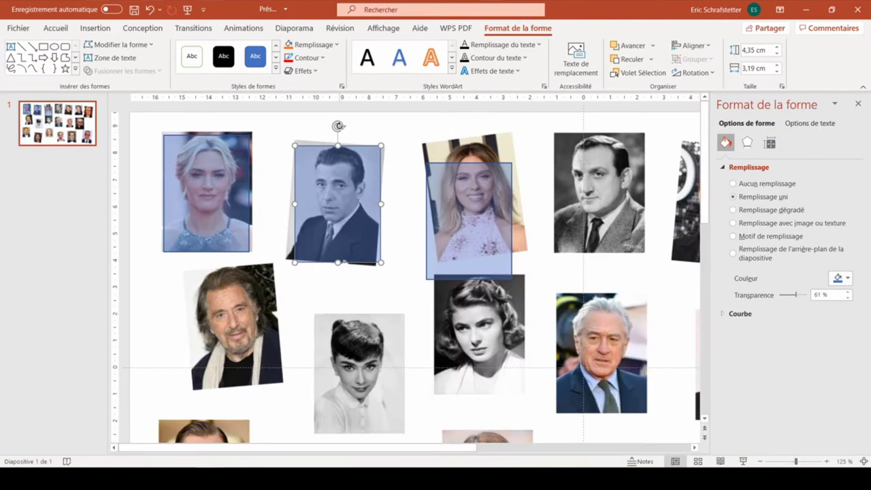
{"action": "left_click_drag", "start_coordinate": [339, 126], "coordinate": [347, 127]}
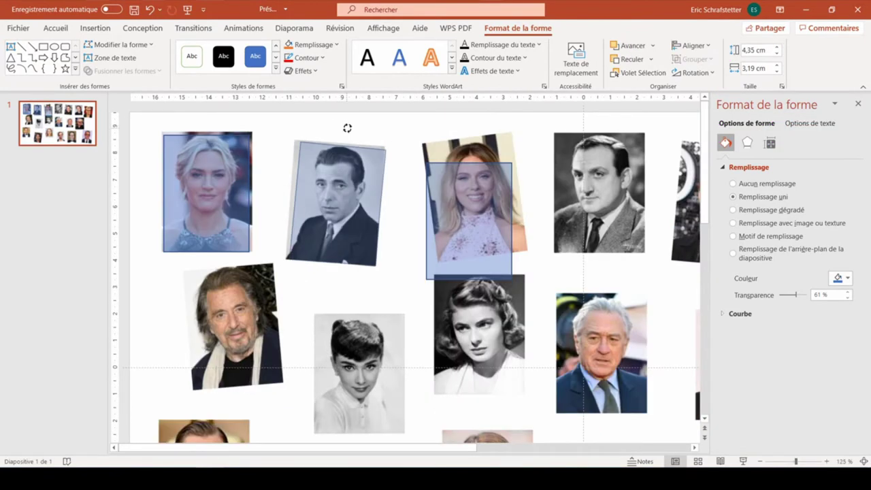
{"action": "left_click_drag", "start_coordinate": [342, 197], "coordinate": [345, 197]}
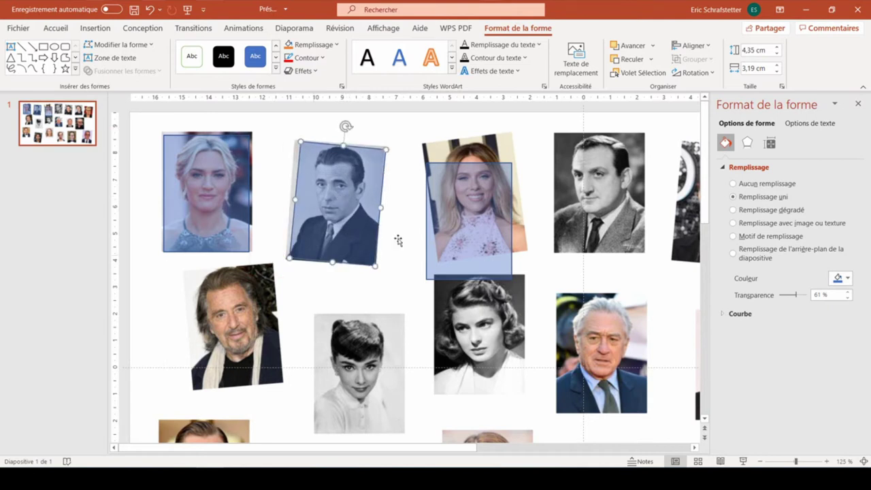
{"action": "left_click_drag", "start_coordinate": [472, 223], "coordinate": [476, 202]}
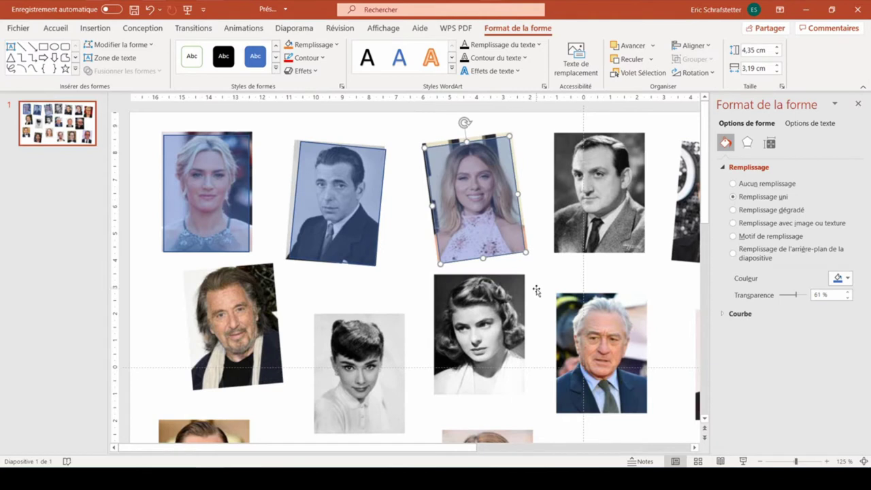
{"action": "key", "text": "Up"}
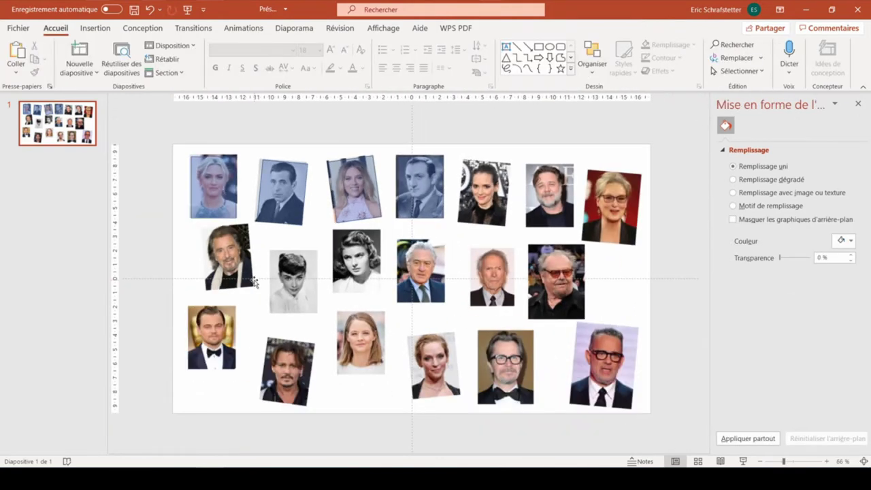
- Select the collage plus the four rectangles and apply Fusionner les formes > Fragmenter
{"action": "left_click", "coordinate": [241, 334]}
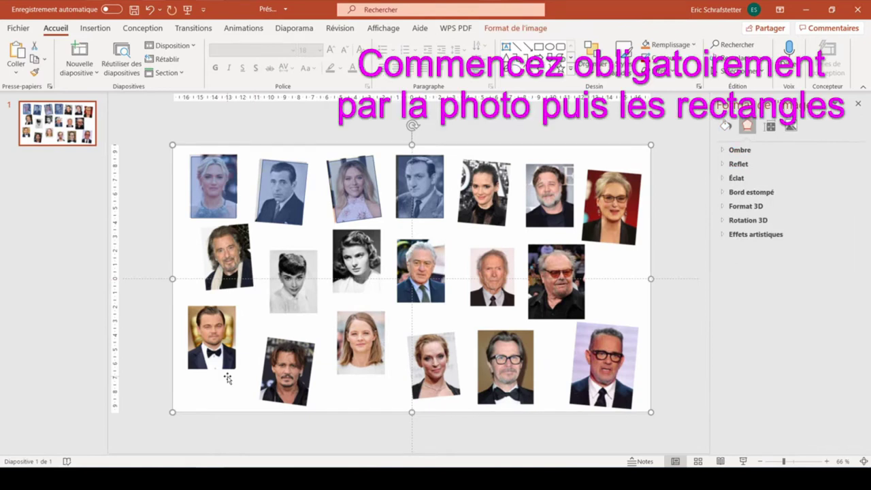
{"action": "left_click", "coordinate": [218, 197], "text": "shift"}
{"action": "left_click", "coordinate": [284, 193], "text": "shift"}
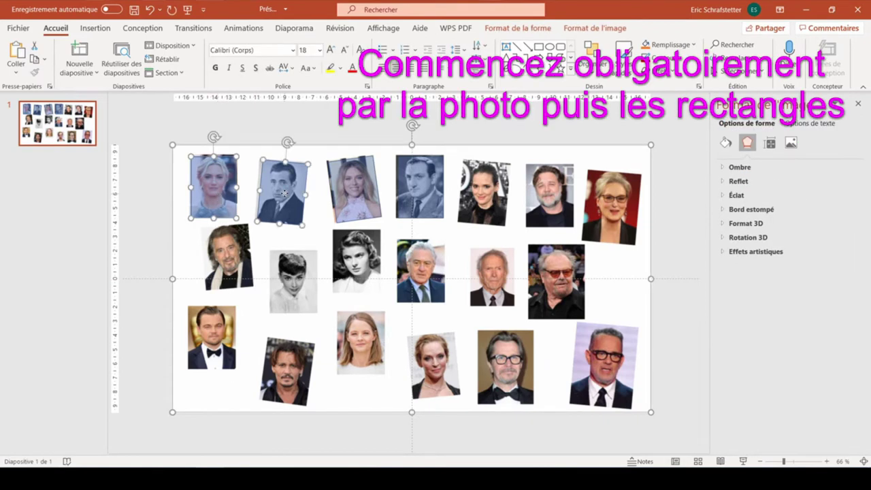
{"action": "left_click", "coordinate": [351, 190], "text": "shift"}
{"action": "left_click", "coordinate": [417, 190], "text": "shift"}
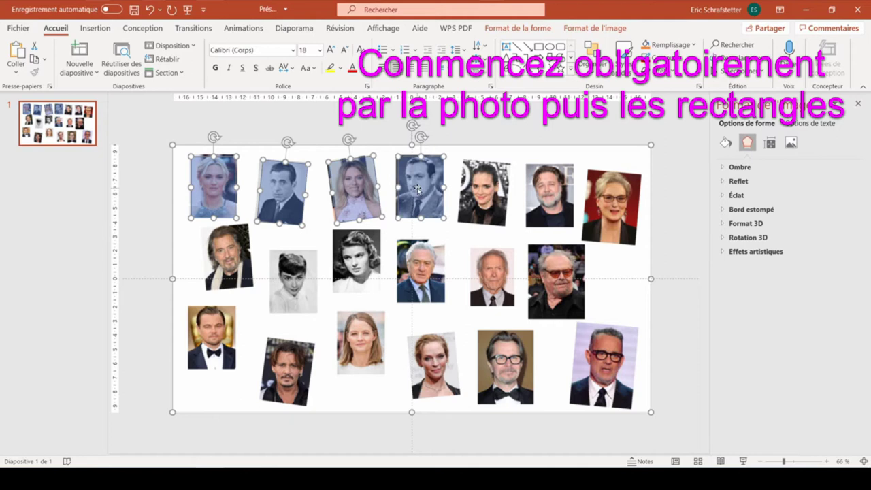
{"action": "left_click", "coordinate": [507, 28]}
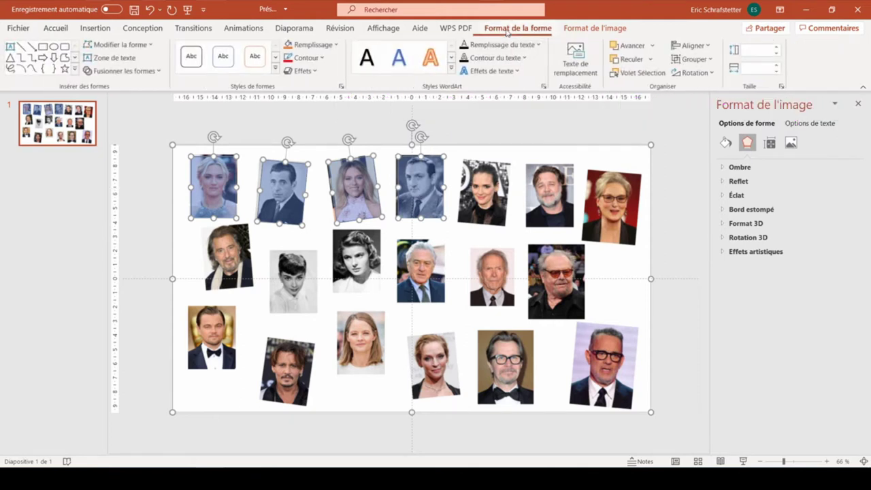
{"action": "left_click", "coordinate": [138, 71]}
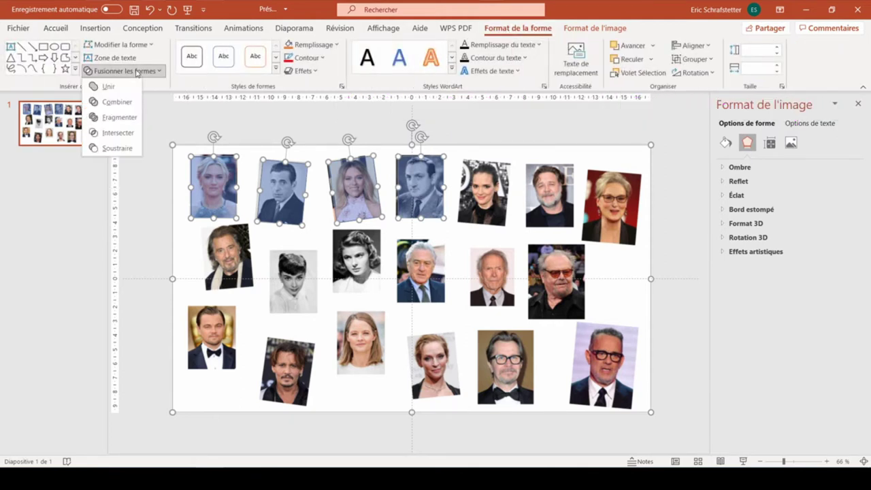
{"action": "left_click", "coordinate": [121, 118]}
- Pull the leftover collage piece away and delete it, keeping only the four portraits
{"action": "mouse_move", "coordinate": [187, 266]}
{"action": "left_mouse_down"}
{"action": "mouse_move", "coordinate": [216, 292]}
{"action": "mouse_move", "coordinate": [217, 327]}
{"action": "left_mouse_up"}
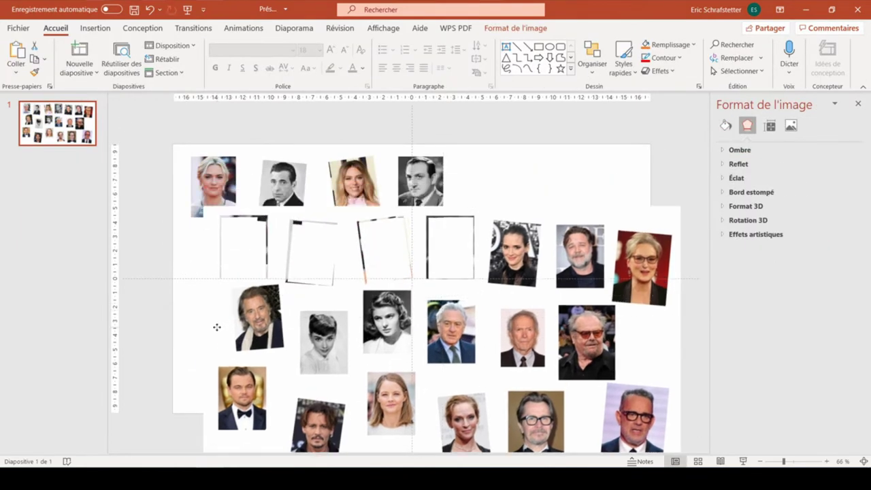
{"action": "scroll", "coordinate": [217, 327], "scroll_direction": "down", "scroll_amount": 2}
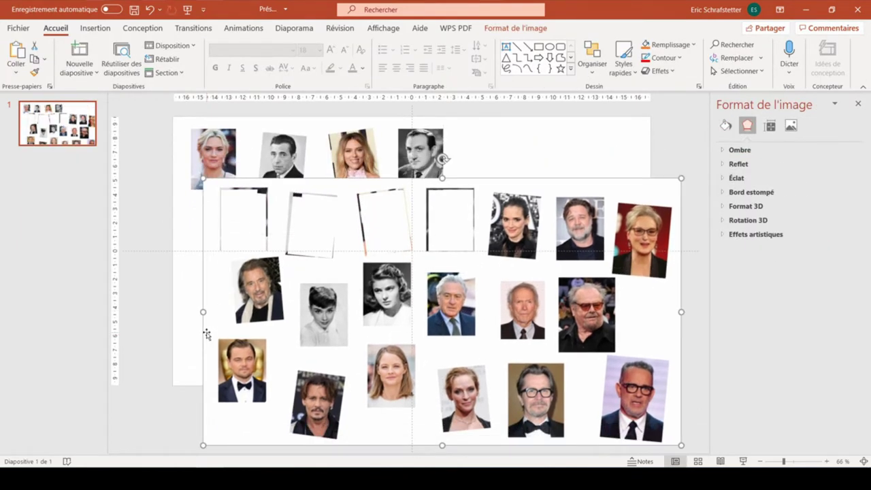
{"action": "key", "text": "Delete"}
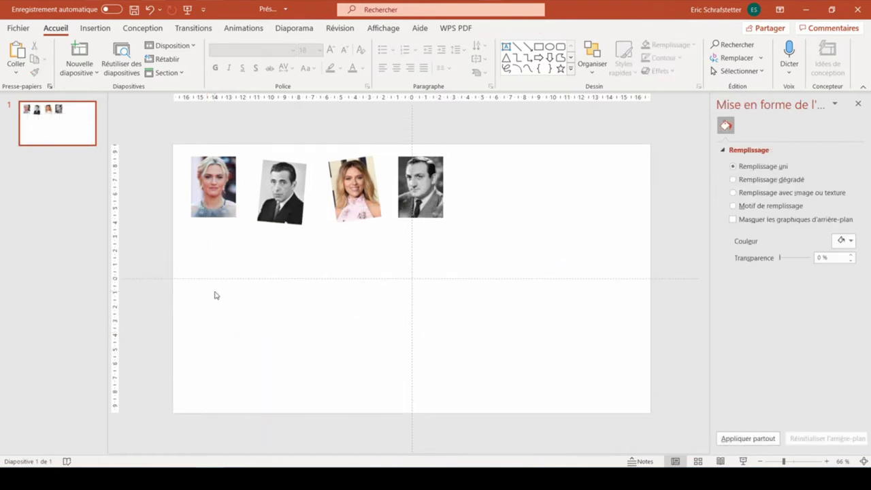
{"action": "key", "text": "Tab"}
{"action": "scroll", "coordinate": [400, 176], "scroll_direction": "up", "scroll_amount": 2}
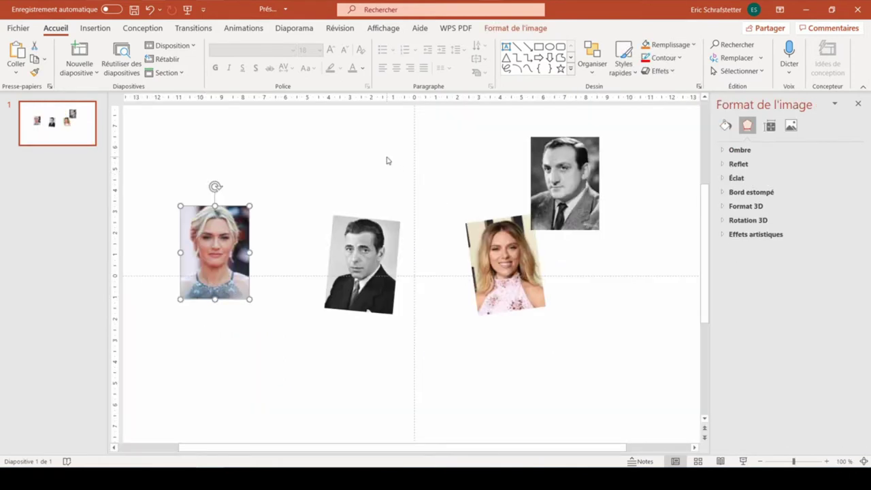
- Rotate the tilted centre portrait upright and move it to a new position
{"action": "right_click", "coordinate": [386, 160]}
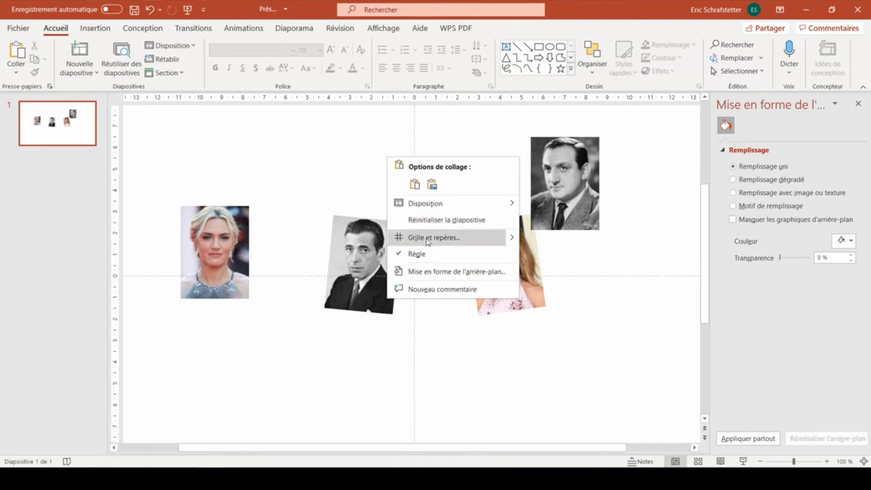
{"action": "mouse_move", "coordinate": [449, 238]}
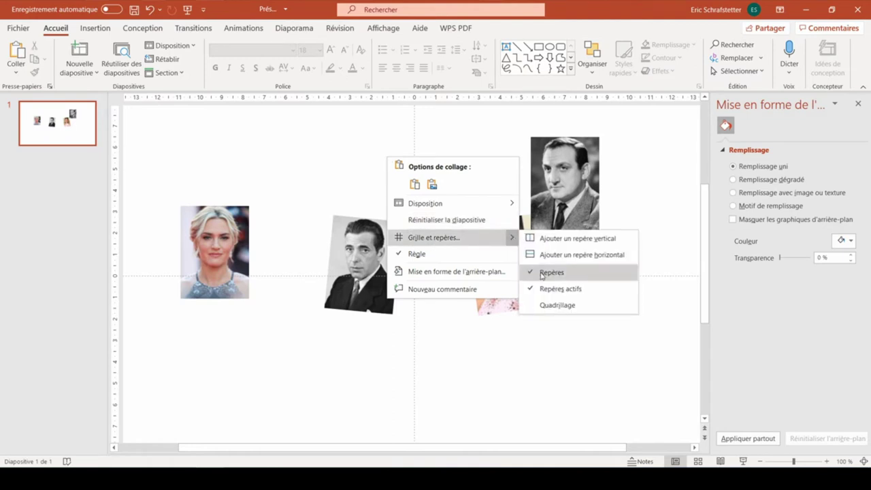
{"action": "left_click", "coordinate": [316, 155]}
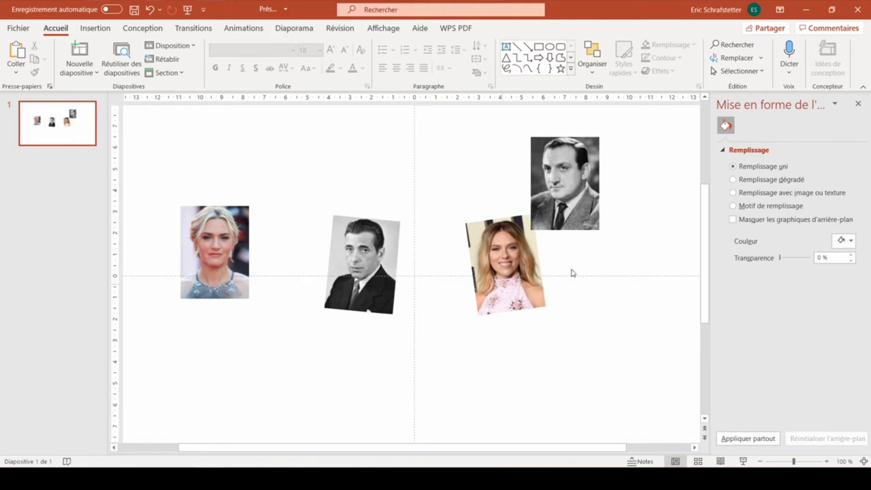
{"action": "left_click_drag", "start_coordinate": [363, 247], "coordinate": [431, 287]}
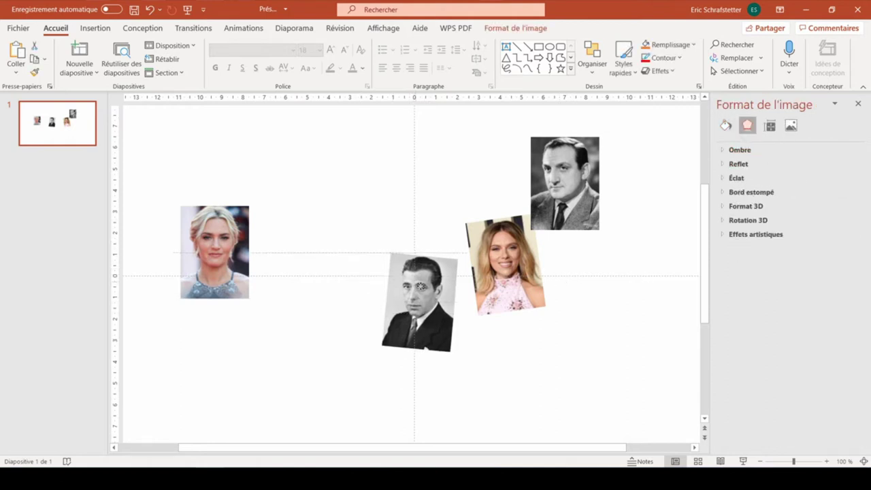
{"action": "scroll", "coordinate": [439, 315], "scroll_direction": "up", "scroll_amount": 10}
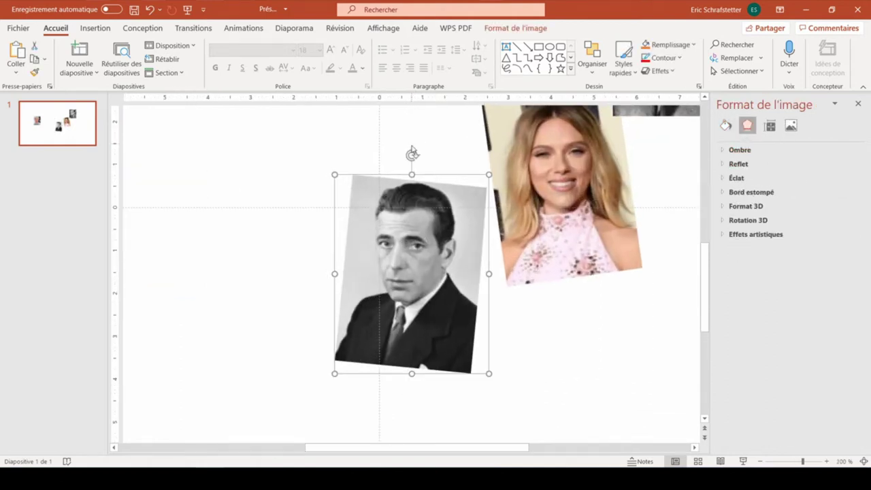
{"action": "left_click_drag", "start_coordinate": [402, 259], "coordinate": [426, 267]}
{"action": "left_click_drag", "start_coordinate": [435, 168], "coordinate": [423, 163]}
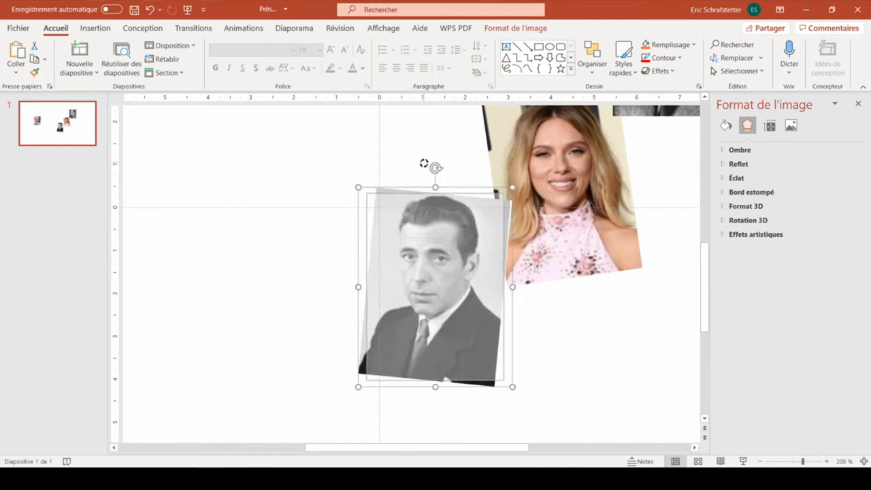
{"action": "key", "text": "ctrl+z"}
{"action": "left_click_drag", "start_coordinate": [371, 291], "coordinate": [401, 270]}
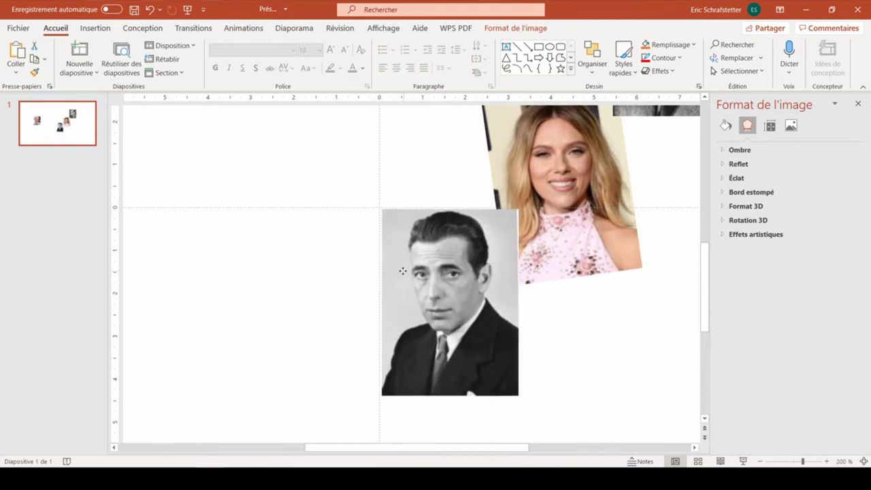
- Move the upright portrait to the slide's left and reposition the blonde woman's portrait
{"action": "left_click", "coordinate": [383, 352]}
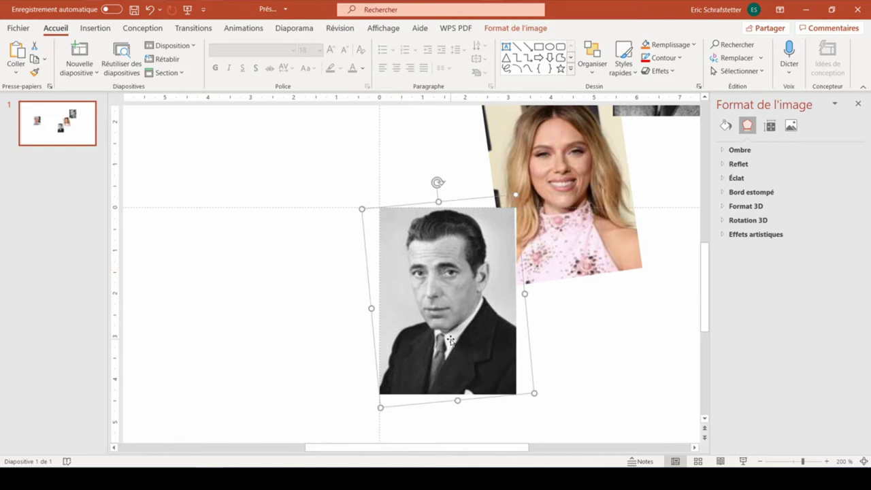
{"action": "left_click_drag", "start_coordinate": [450, 340], "coordinate": [204, 312]}
{"action": "left_click_drag", "start_coordinate": [584, 201], "coordinate": [449, 341]}
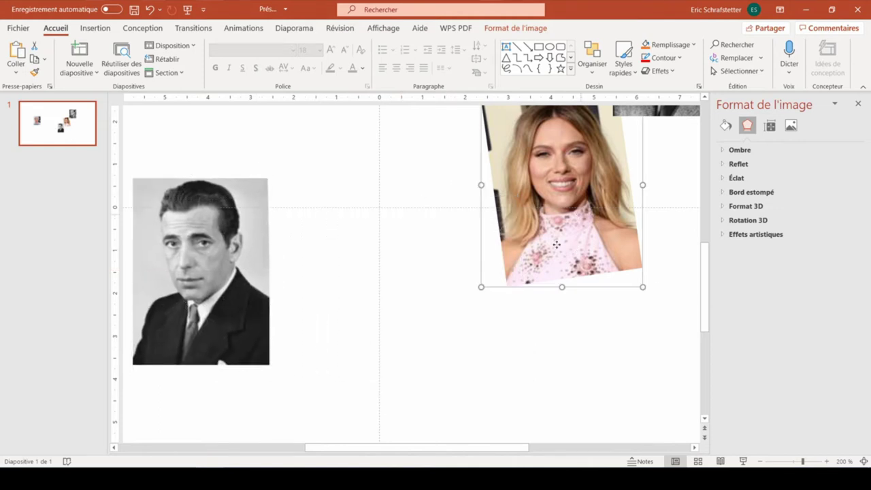
{"action": "scroll", "coordinate": [193, 405], "scroll_direction": "down", "scroll_amount": 5}
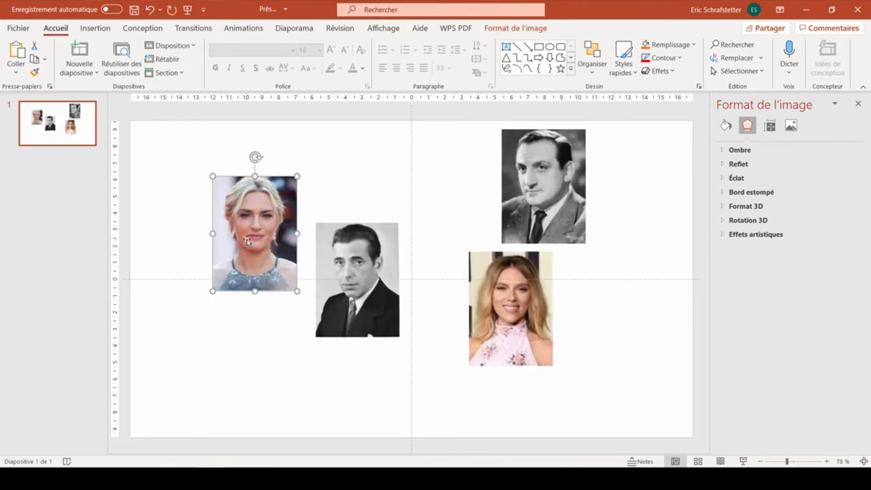
- Save the upper-left portrait as its own picture file via Enregistrer en tant qu'image
{"action": "right_click", "coordinate": [248, 240]}
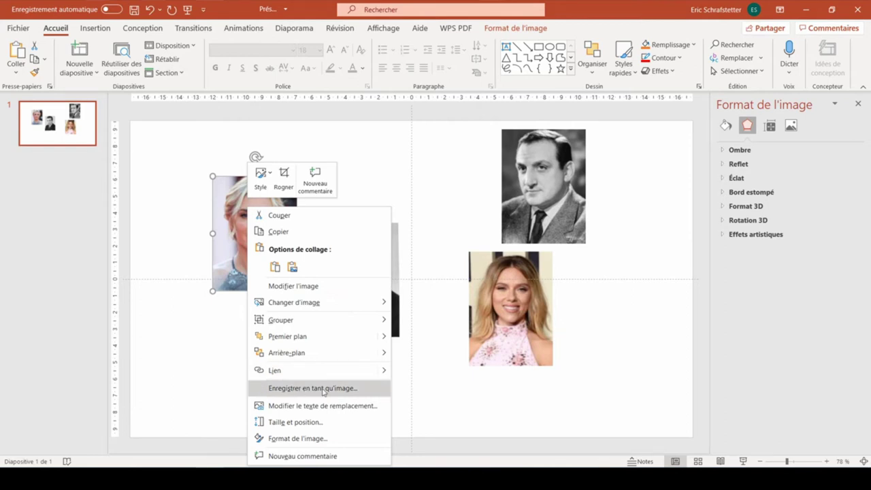
{"action": "left_click", "coordinate": [323, 389]}
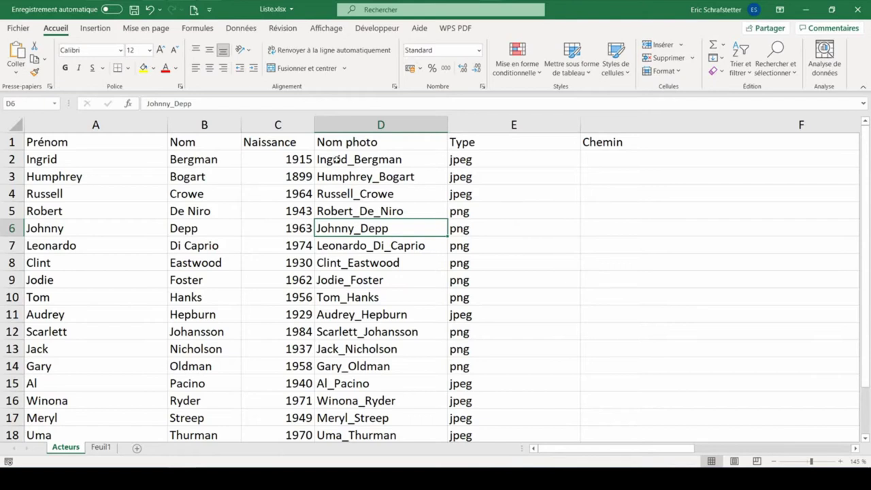
{"action": "left_click", "coordinate": [339, 160]}
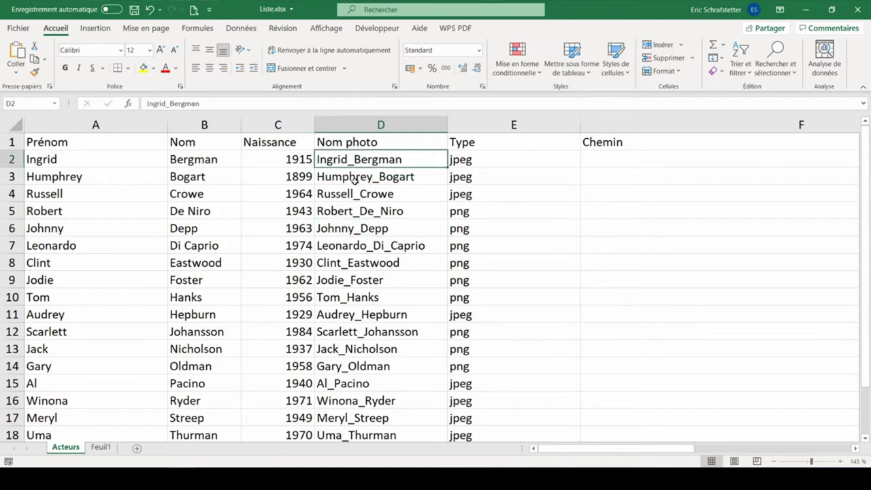
{"action": "left_click", "coordinate": [473, 162]}
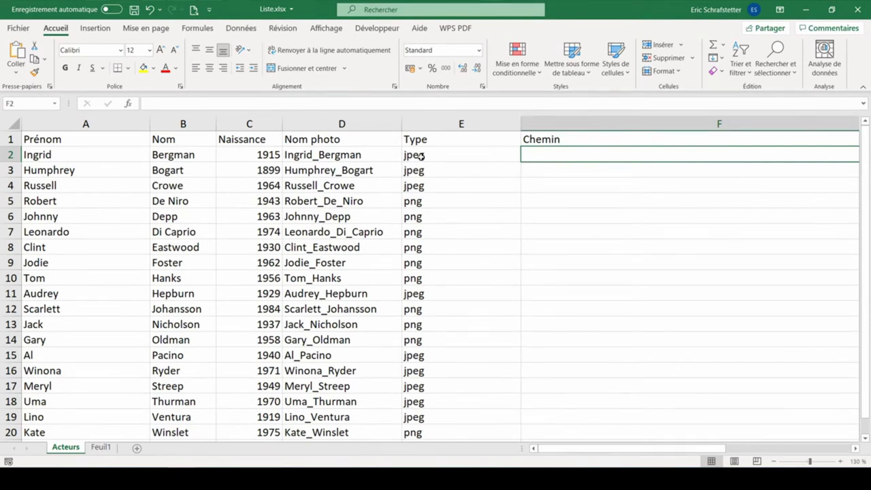
{"action": "key", "text": "alt+Tab"}
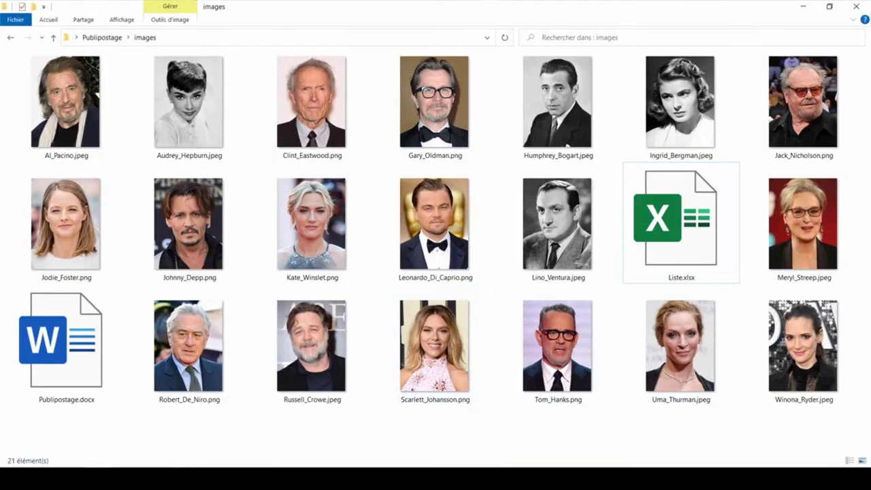
{"action": "key", "text": "alt+Tab"}
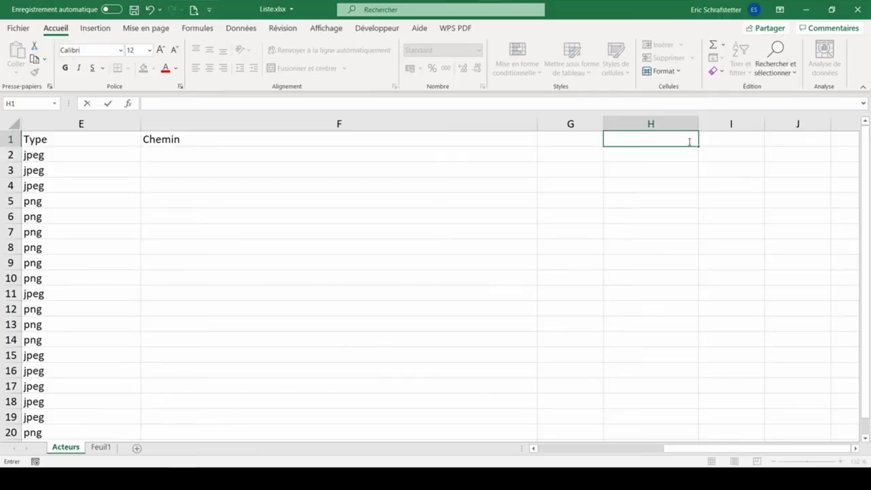
- Label H1 'Chemin vers fichier EXCEL' and enter =CELLULE("nomfichier") in I1
{"action": "type", "text": "Chem"}
{"action": "type", "text": "in "}
{"action": "type", "text": "vers "}
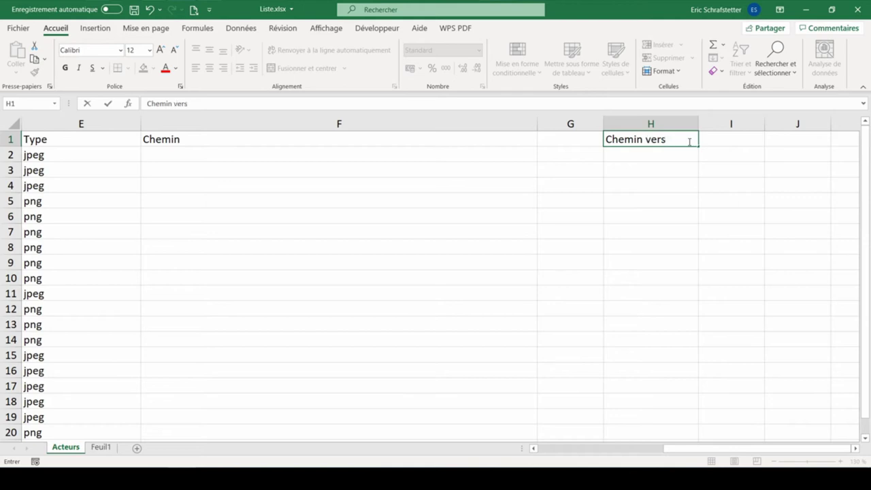
{"action": "type", "text": "fichier EXCEL"}
{"action": "key", "text": "Tab"}
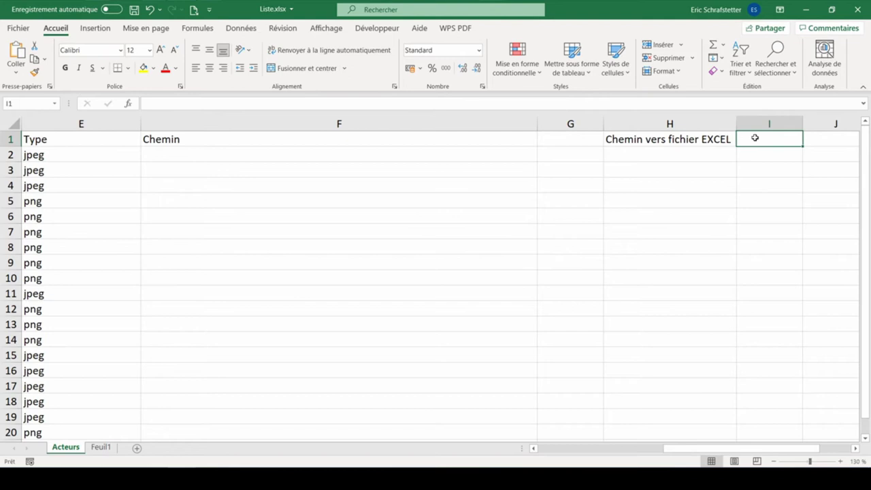
{"action": "type", "text": "="}
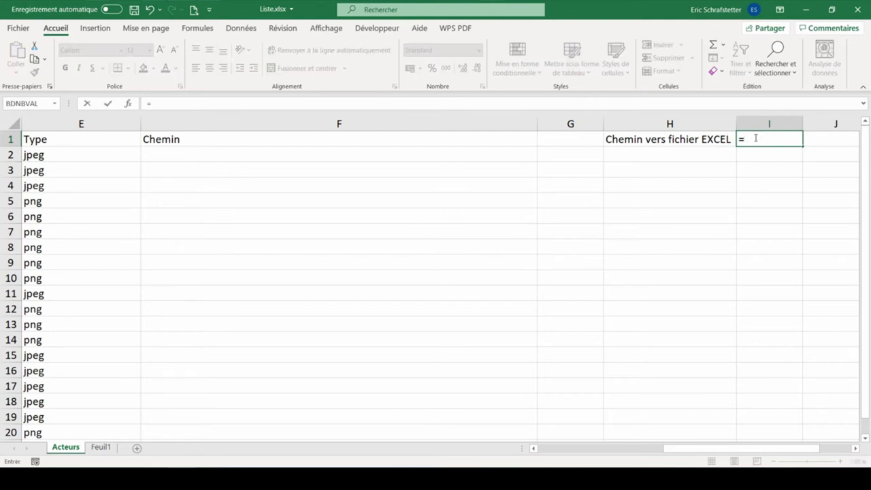
{"action": "type", "text": "cell"}
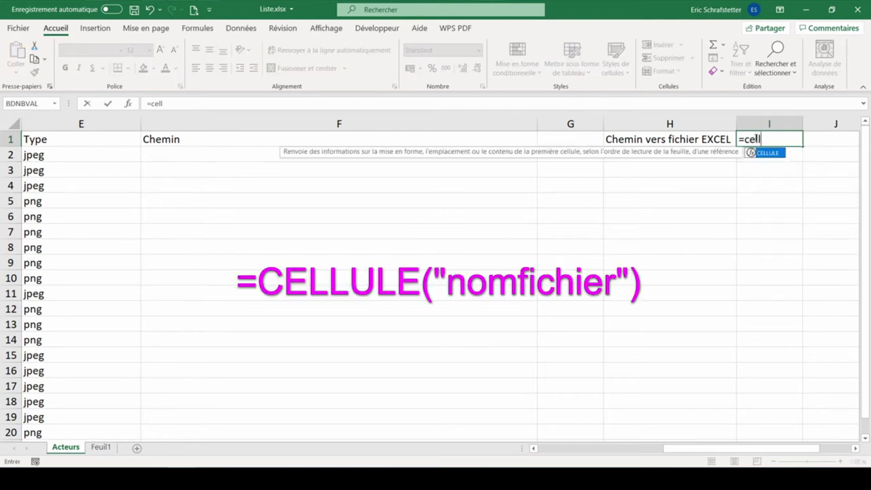
{"action": "key", "text": "Tab"}
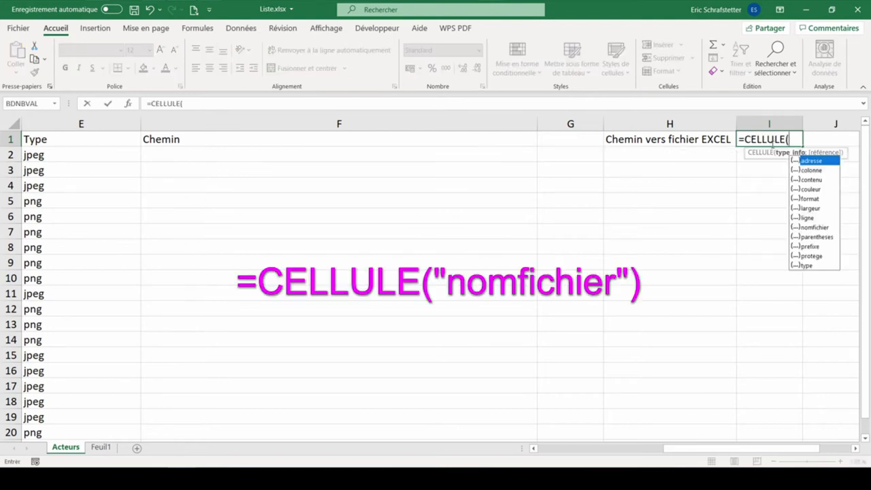
{"action": "double_click", "coordinate": [811, 228]}
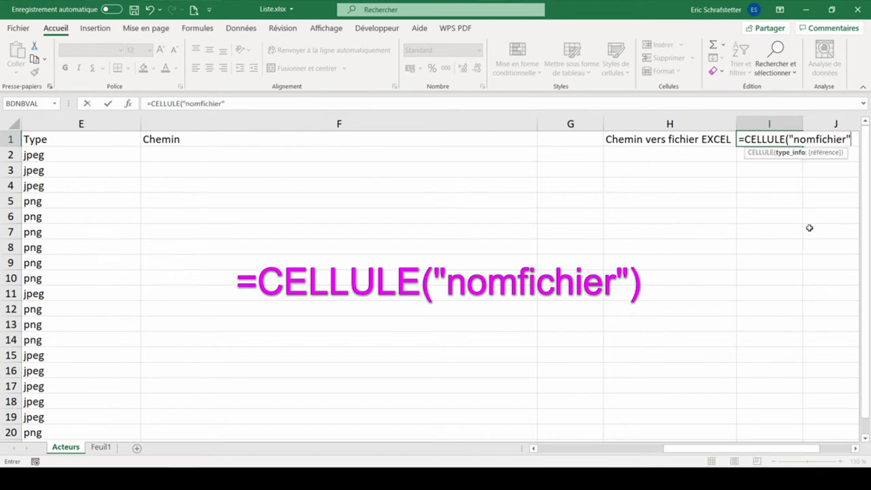
{"action": "type", "text": ")"}
{"action": "key", "text": "Return"}
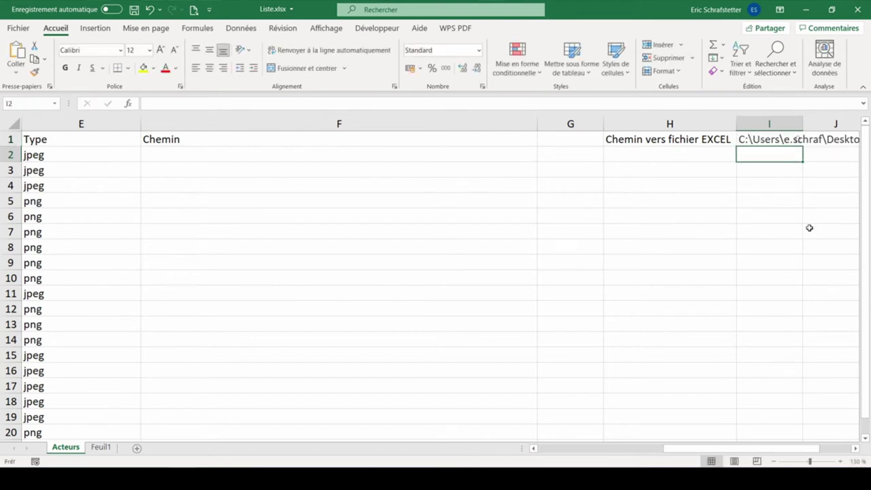
{"action": "scroll", "coordinate": [351, 155], "scroll_direction": "up", "scroll_amount": 5, "text": "ctrl"}
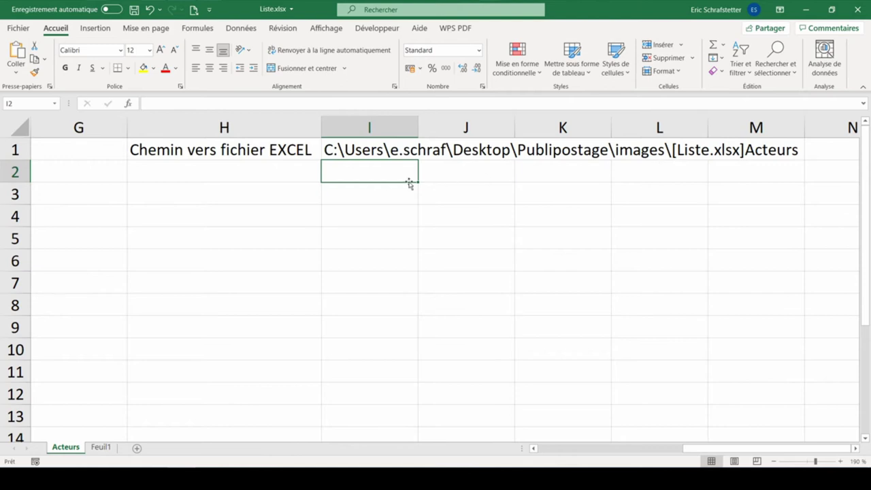
- Enter =GAUCHE(I1;TROUVE("[";I1)) in I2 to cut the workbook path
{"action": "type", "text": "=ga"}
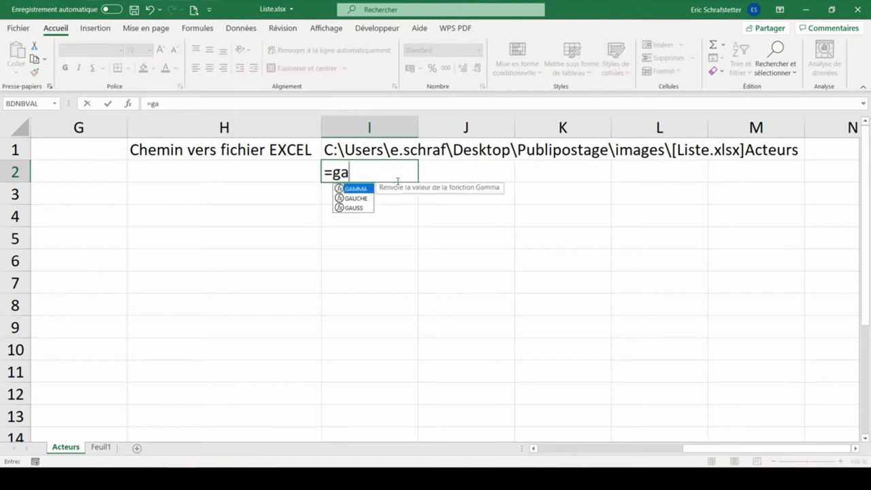
{"action": "type", "text": "uche("}
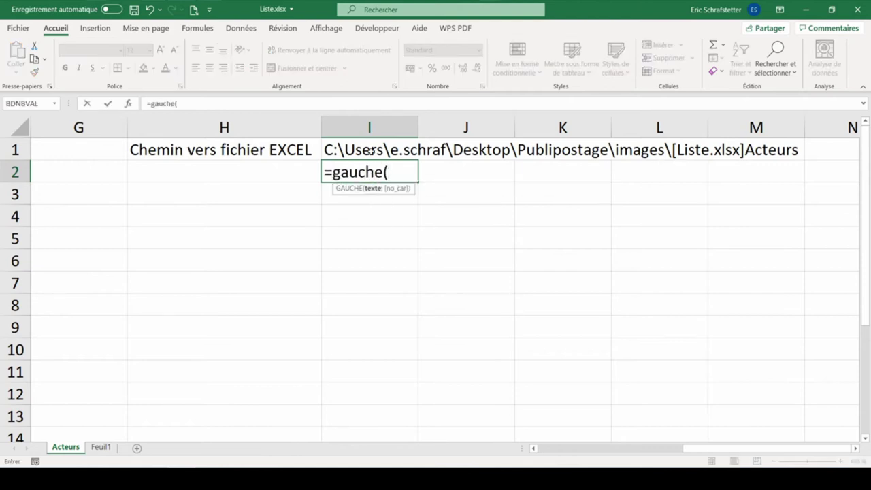
{"action": "left_click", "coordinate": [370, 151]}
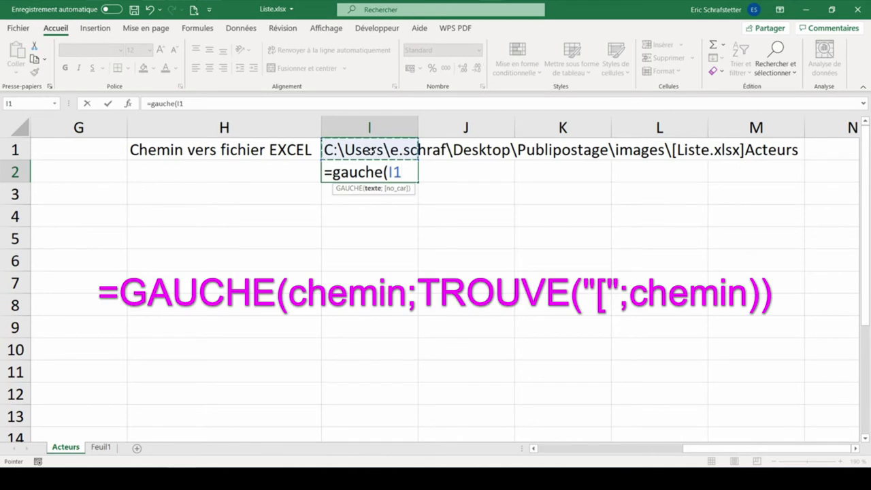
{"action": "type", "text": ";"}
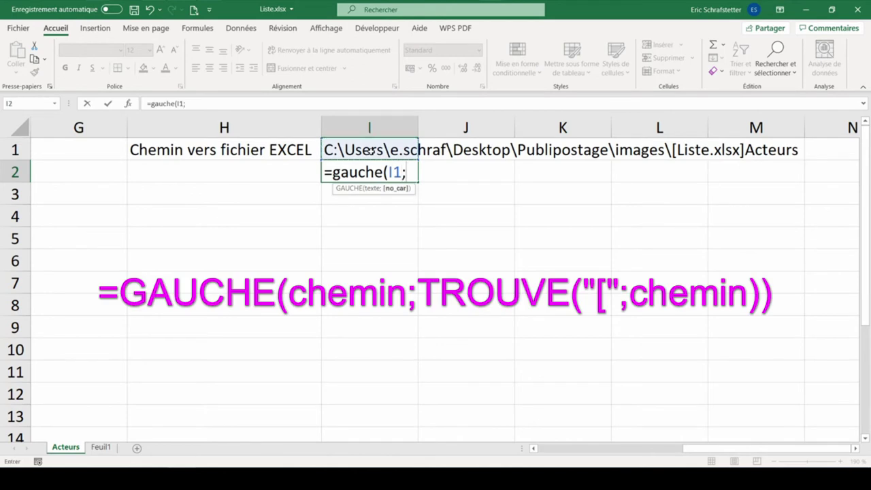
{"action": "type", "text": "trouve"}
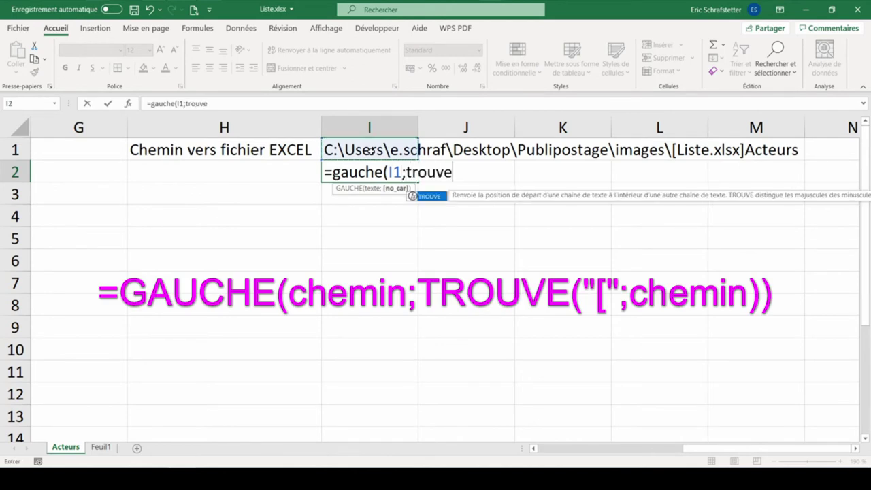
{"action": "type", "text": "(\""}
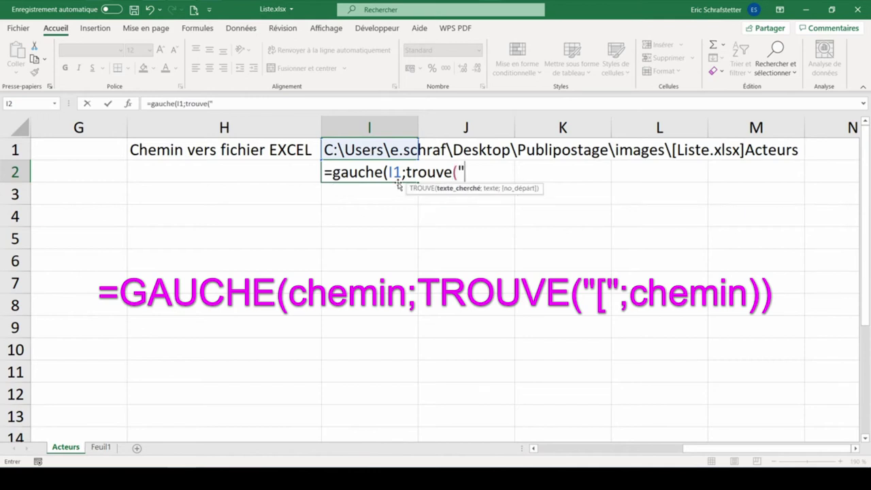
{"action": "type", "text": "[\""}
{"action": "type", "text": ";"}
{"action": "left_click", "coordinate": [362, 151]}
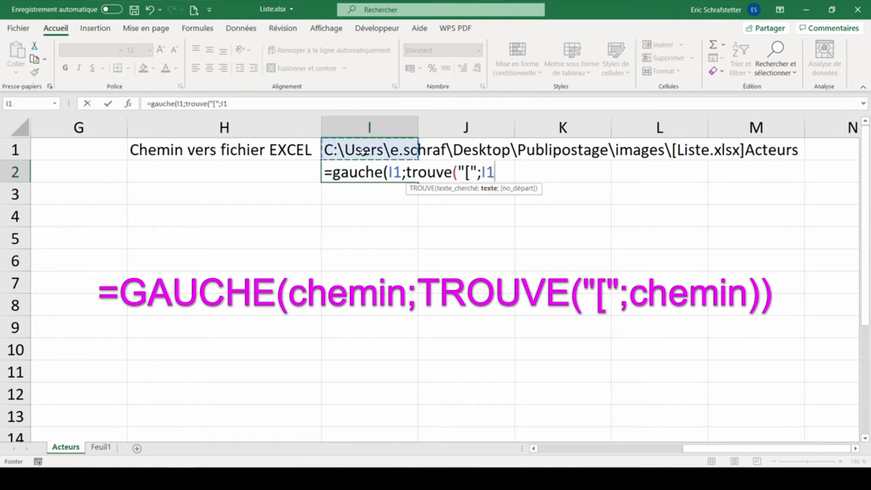
{"action": "type", "text": ")"}
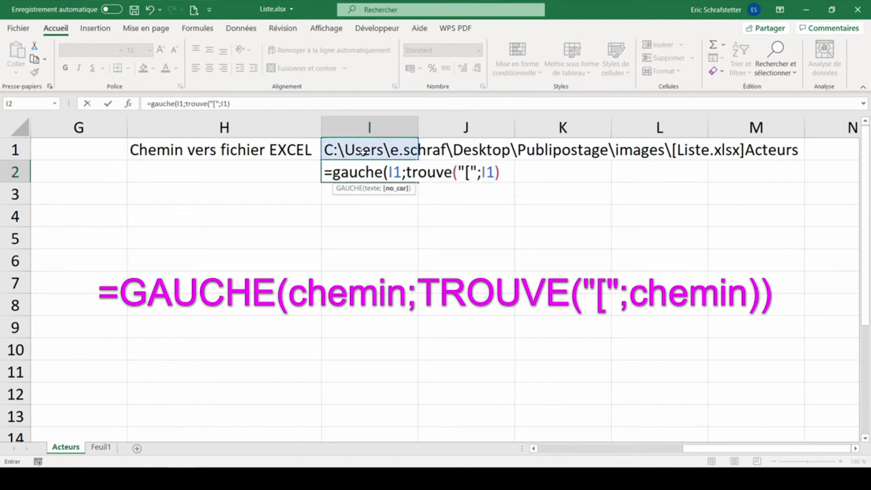
{"action": "type", "text": ")"}
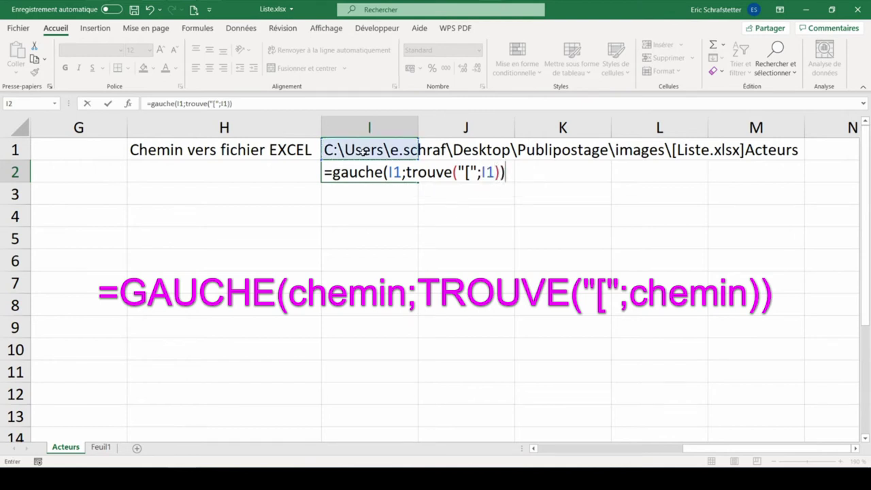
{"action": "key", "text": "Return"}
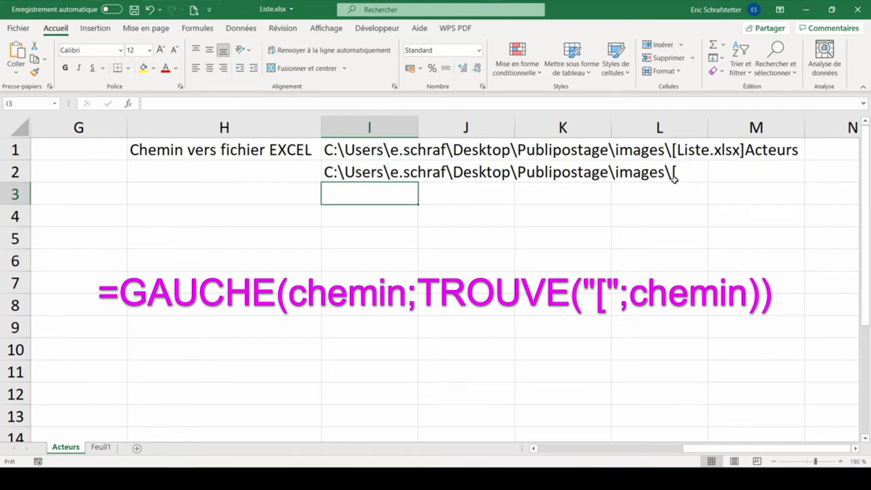
- Add -1 to the I2 formula so it returns the folder path, then select I1:I2
{"action": "left_click", "coordinate": [363, 174]}
{"action": "double_click", "coordinate": [356, 165]}
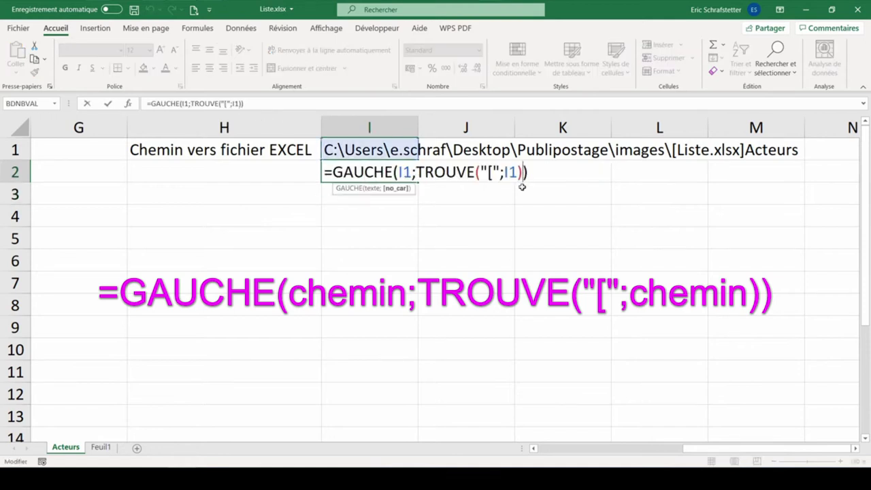
{"action": "type", "text": "- "}
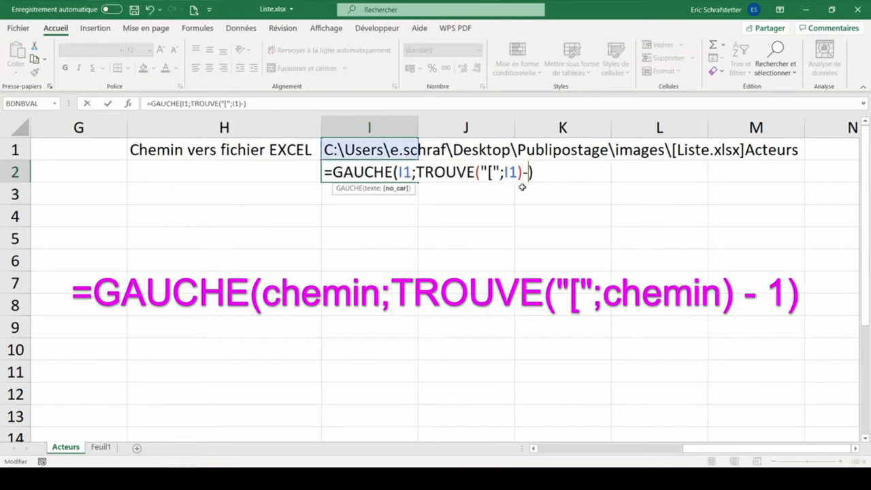
{"action": "type", "text": "1"}
{"action": "key", "text": "Return"}
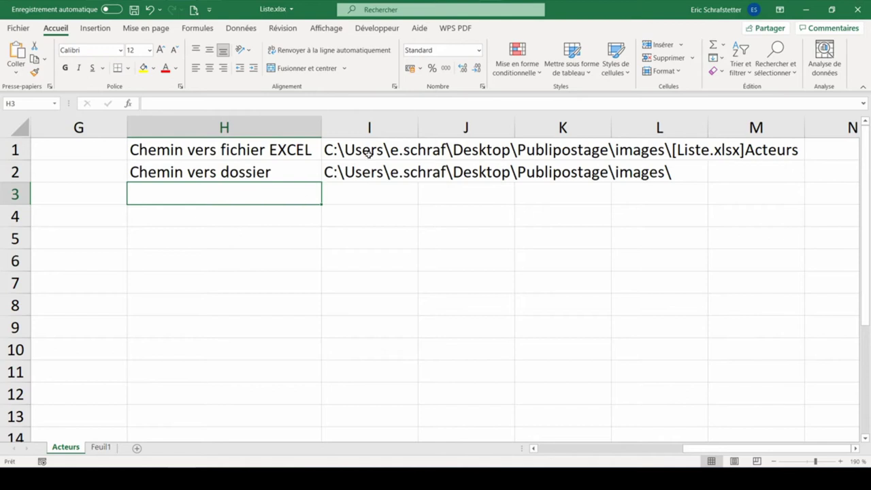
{"action": "left_click_drag", "start_coordinate": [374, 150], "coordinate": [366, 172]}
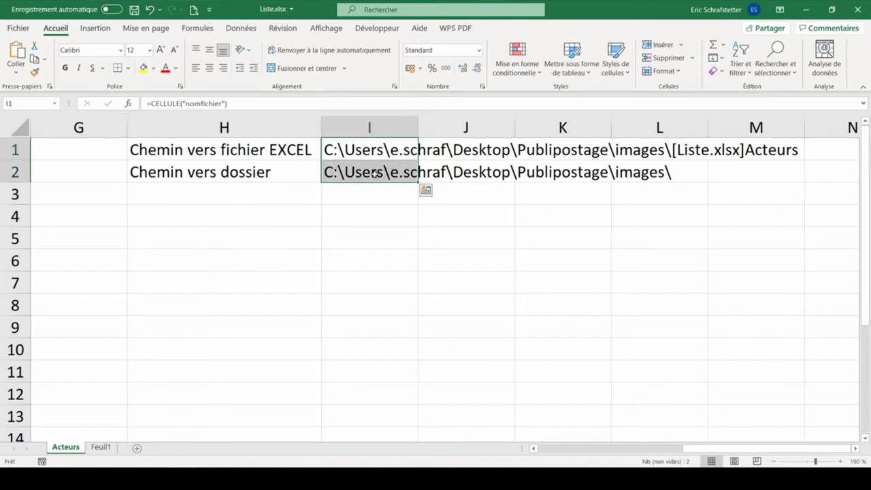
- Enter =INFORMATIONS("SYSTEXPL") in H3 so it returns pcdos
{"action": "left_click", "coordinate": [264, 199]}
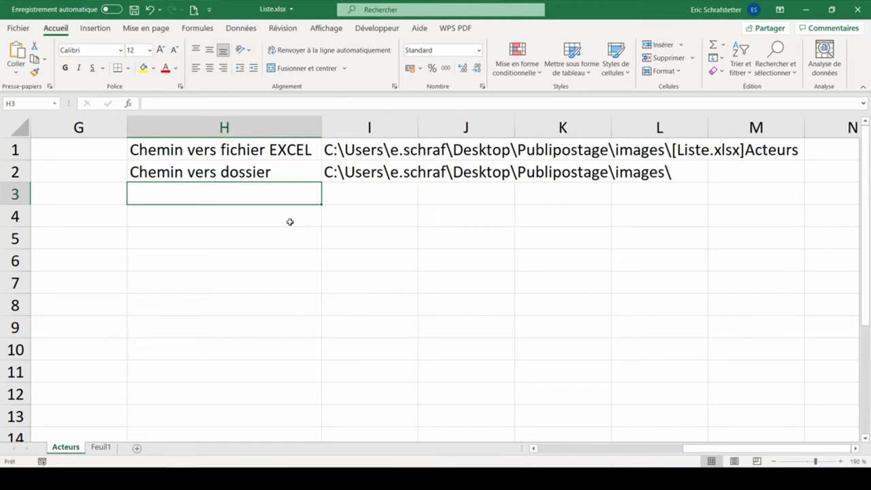
{"action": "type", "text": "=inf"}
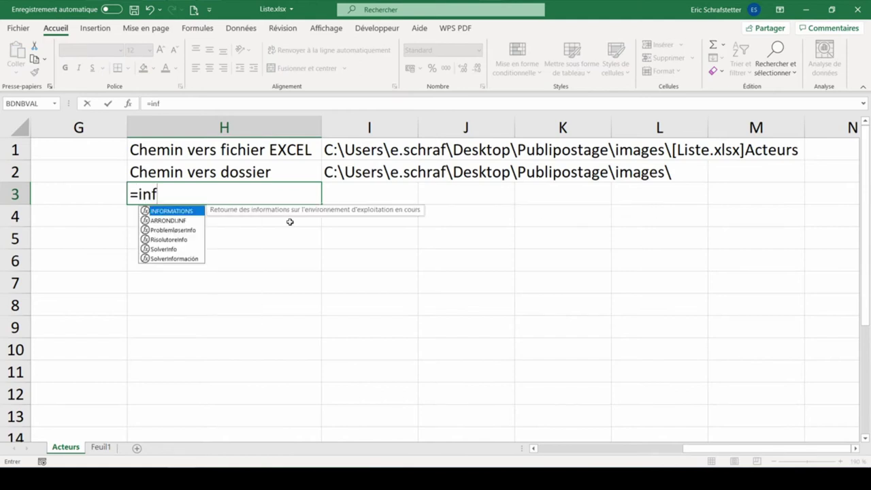
{"action": "type", "text": "o"}
{"action": "key", "text": "Tab"}
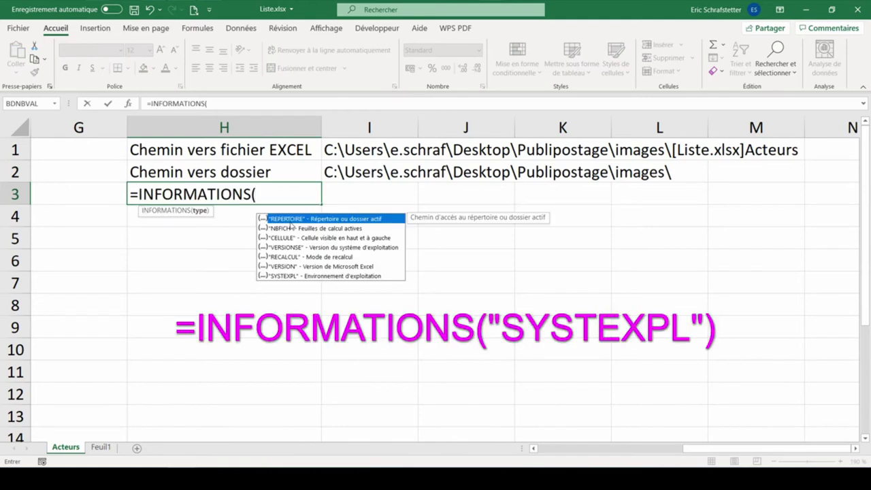
{"action": "double_click", "coordinate": [284, 275]}
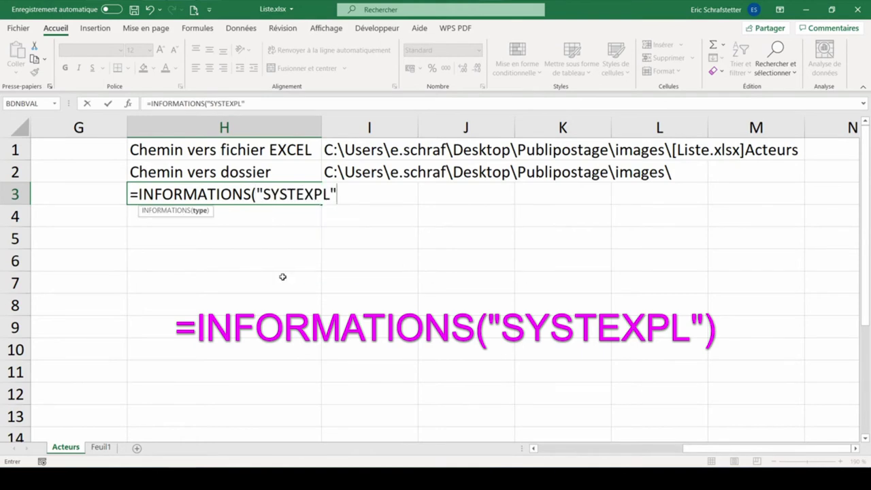
{"action": "type", "text": ")"}
{"action": "key", "text": "Return"}
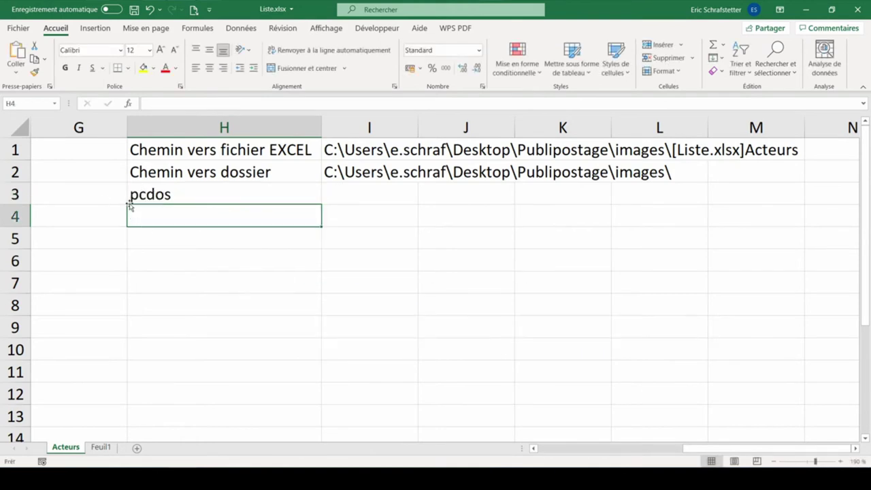
{"action": "left_click", "coordinate": [169, 198]}
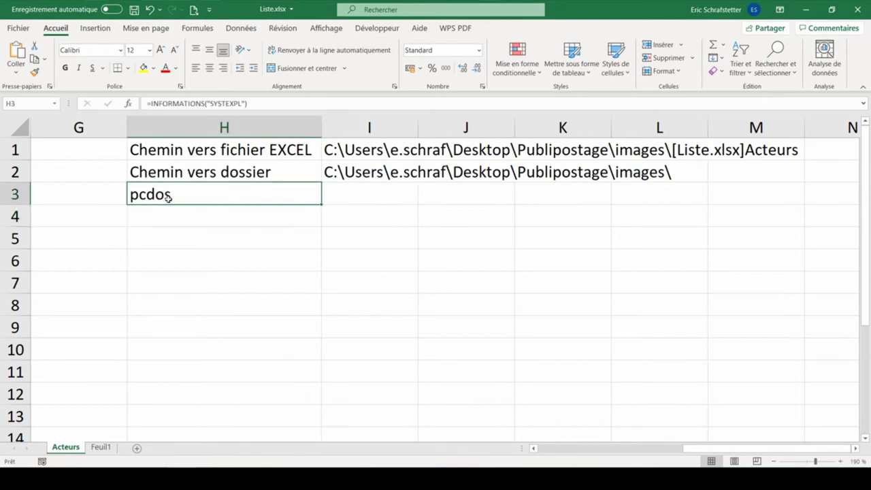
- Enter =SI(H3="pcdos";"\";"/") in I3 so it returns the backslash path separator
{"action": "left_click", "coordinate": [370, 201]}
{"action": "type", "text": "="}
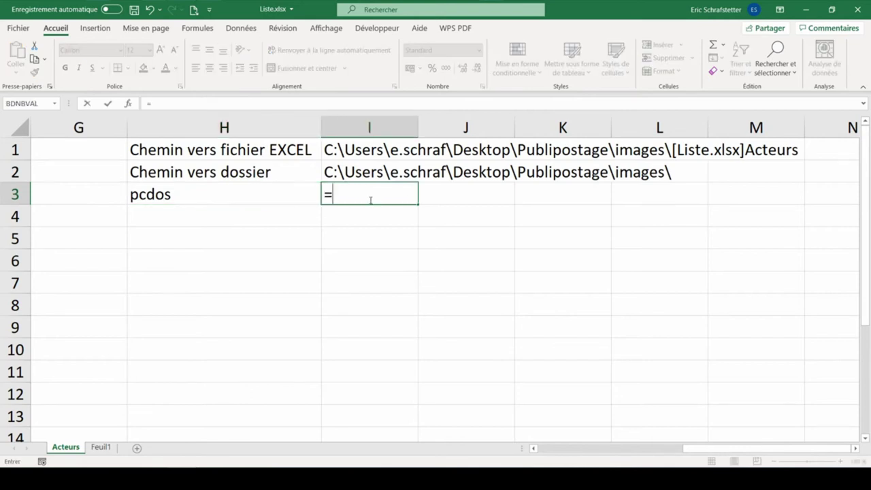
{"action": "type", "text": "si("}
{"action": "left_click", "coordinate": [203, 197]}
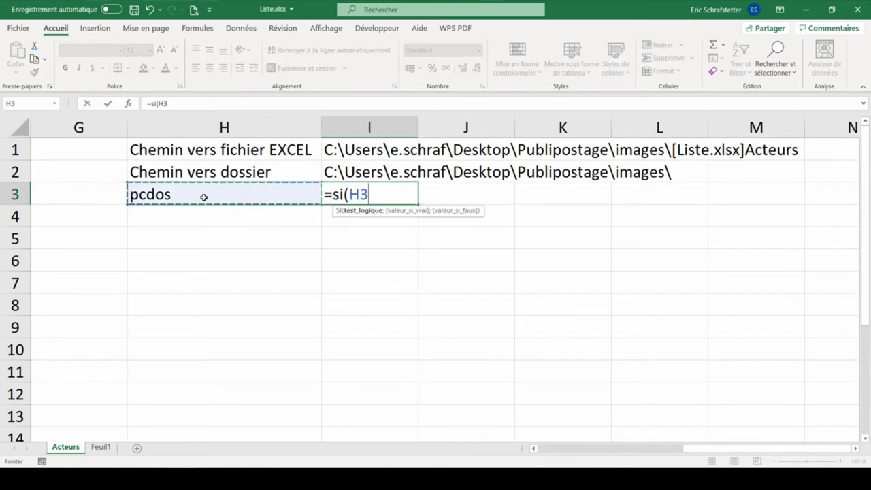
{"action": "type", "text": "=\""}
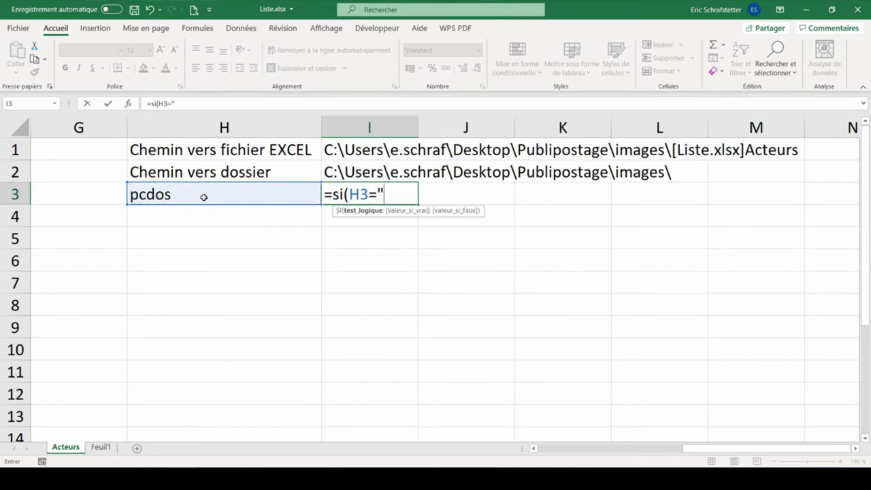
{"action": "type", "text": "pcdos\""}
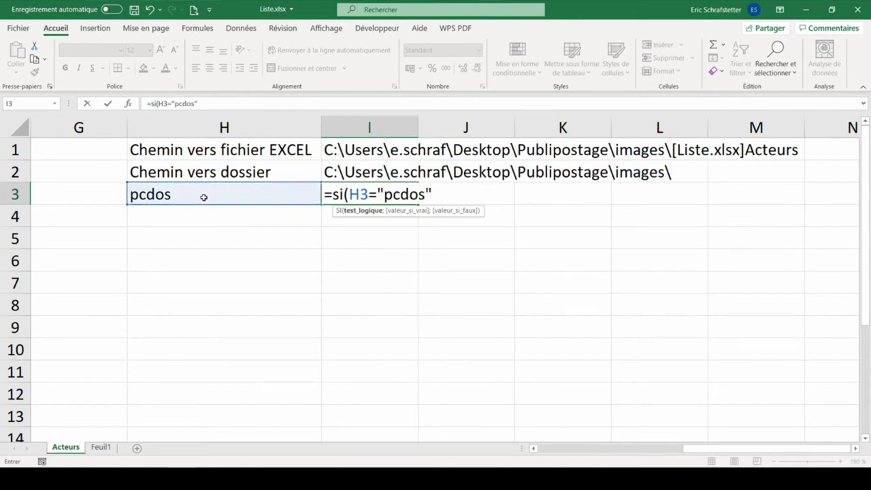
{"action": "type", "text": ";"}
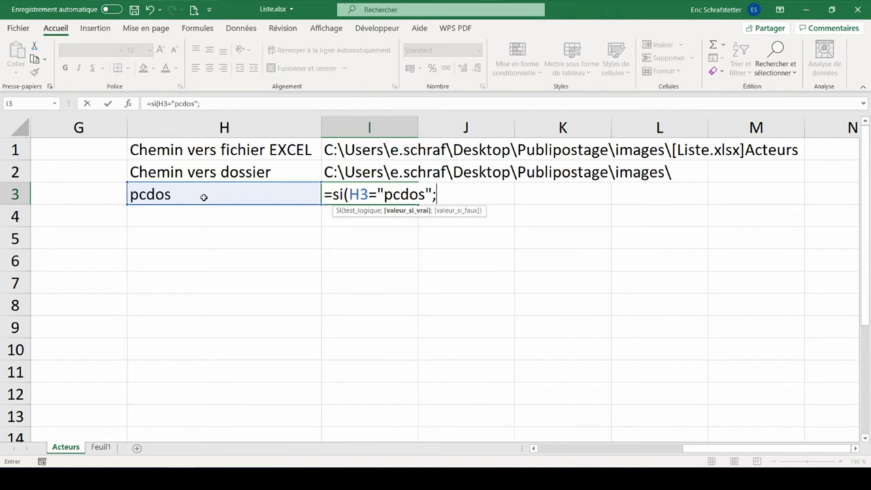
{"action": "type", "text": "\"\\"}
{"action": "type", "text": "\";\""}
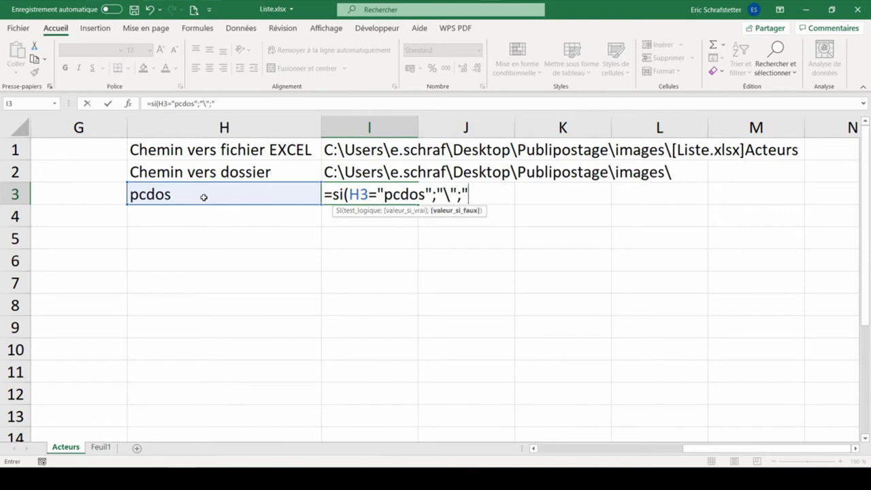
{"action": "type", "text": "/\")"}
{"action": "key", "text": "Return"}
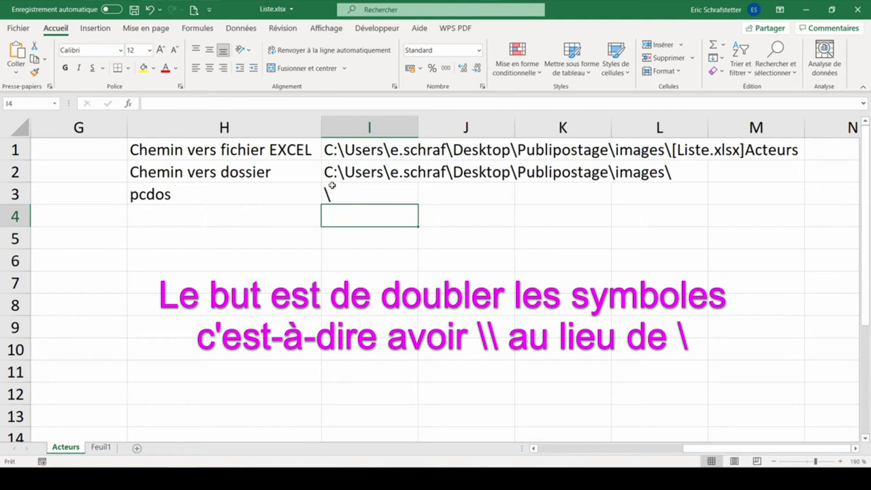
- Label H4 'Doubler' and enter =SUBSTITUE(I2;I3;I3&I3) in I4 to double the path's backslashes
{"action": "left_click", "coordinate": [256, 220]}
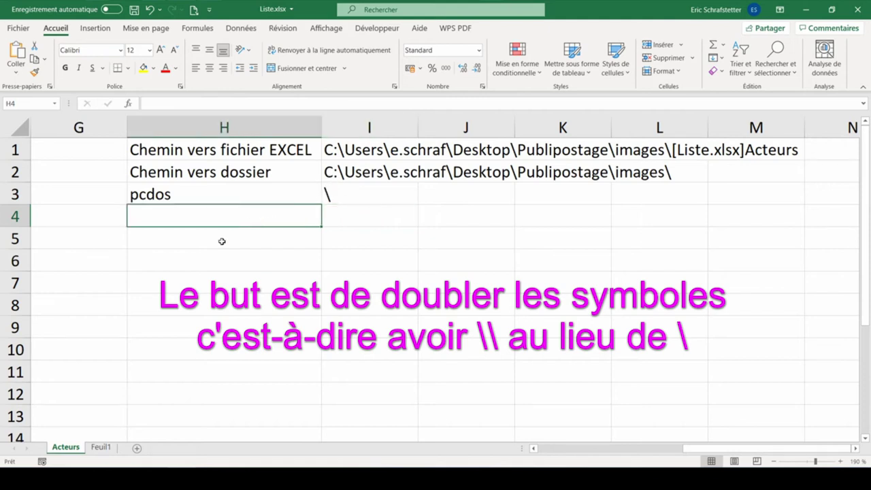
{"action": "type", "text": "Doub"}
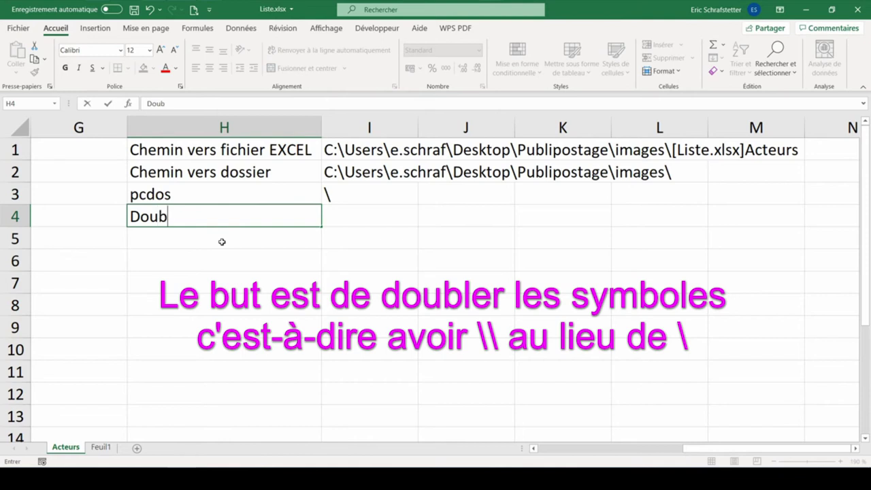
{"action": "type", "text": "ler"}
{"action": "left_click", "coordinate": [343, 215]}
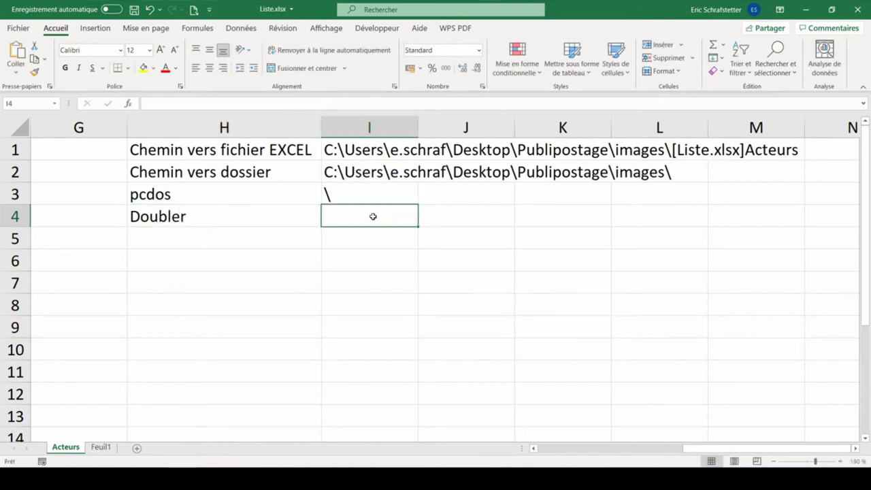
{"action": "type", "text": "=su"}
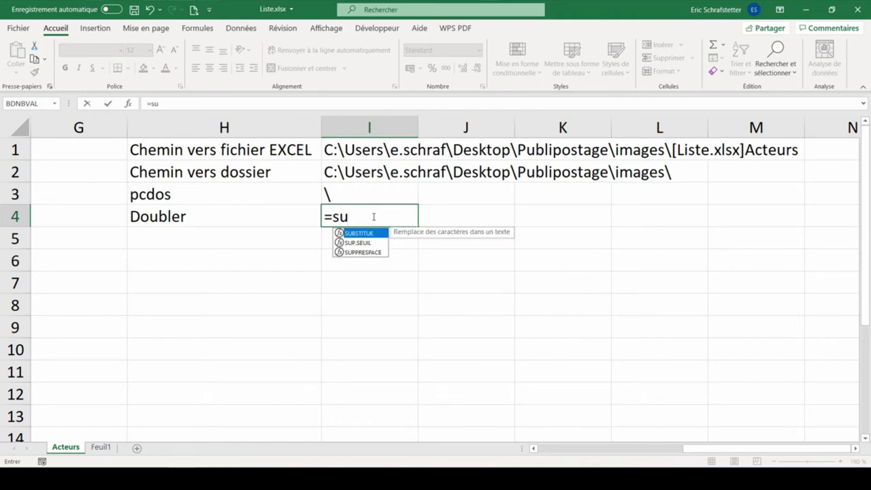
{"action": "key", "text": "Tab"}
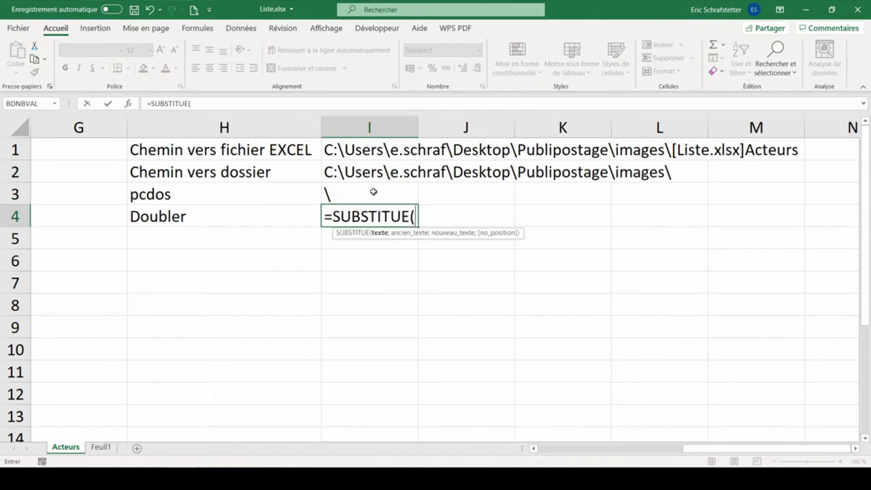
{"action": "left_click", "coordinate": [359, 173]}
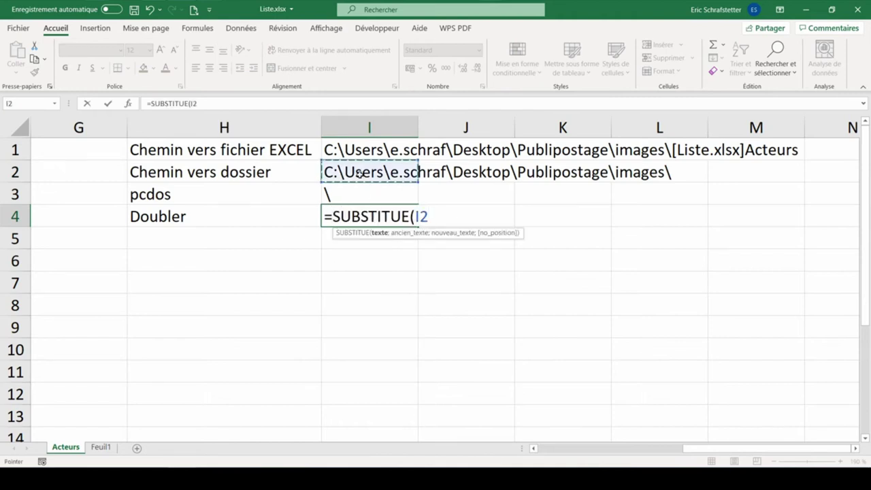
{"action": "type", "text": ";"}
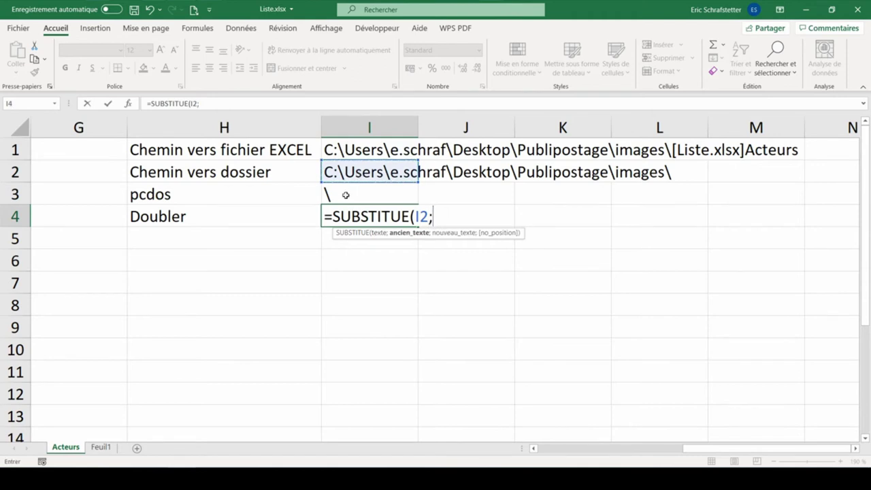
{"action": "left_click", "coordinate": [344, 196]}
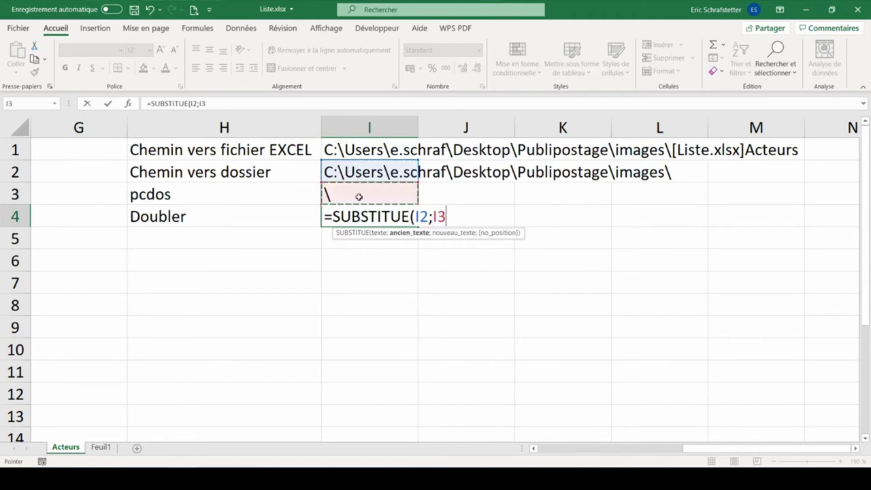
{"action": "type", "text": ";"}
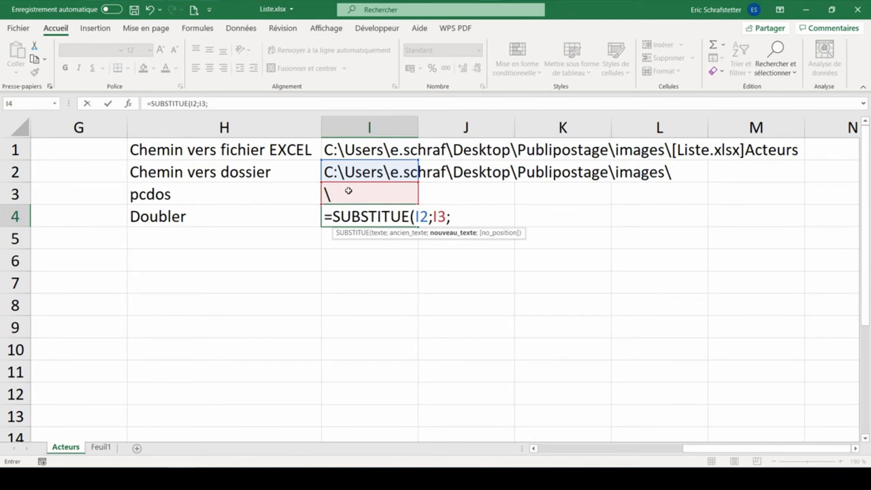
{"action": "left_click", "coordinate": [347, 193]}
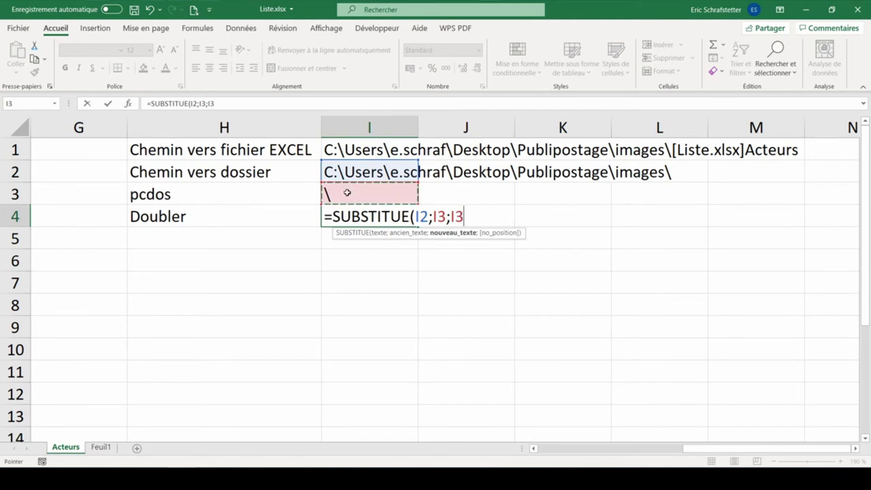
{"action": "type", "text": "&"}
{"action": "left_click", "coordinate": [347, 193]}
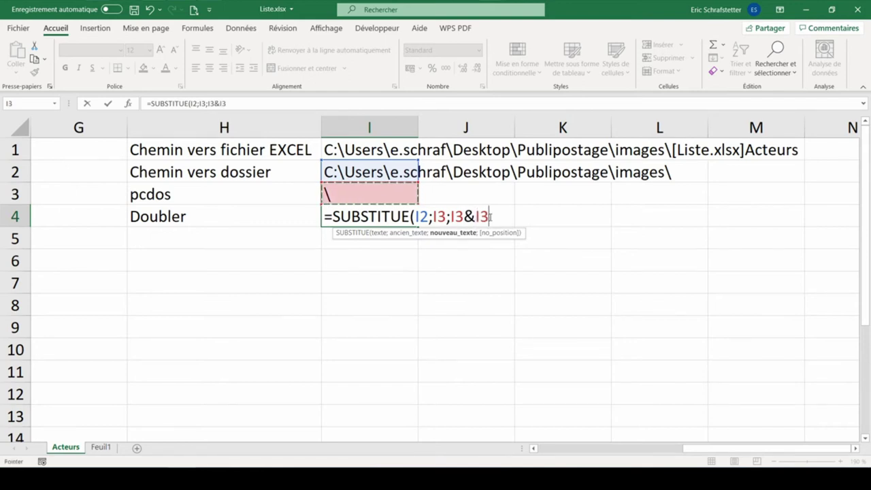
{"action": "type", "text": ")"}
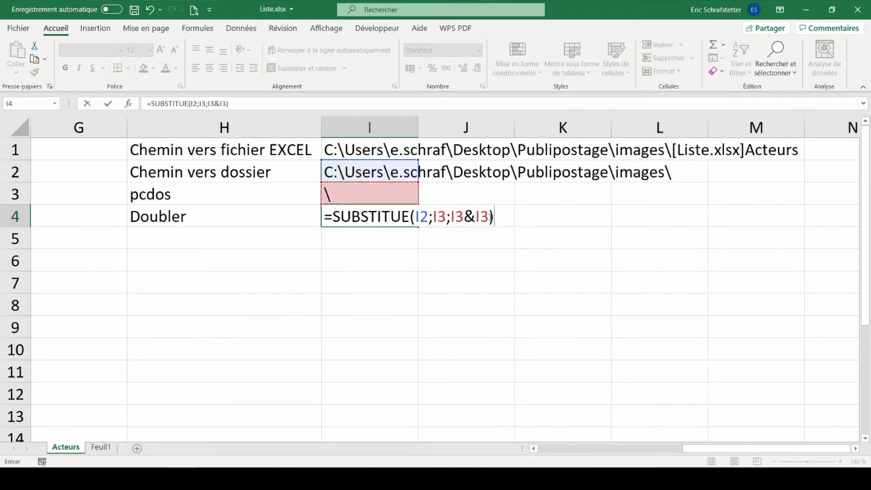
{"action": "key", "text": "Return"}
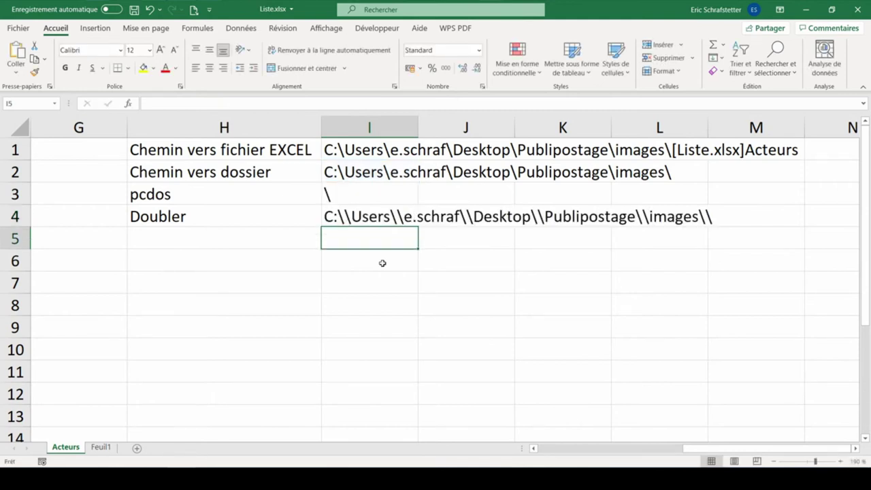
- Name cell I4 'chemin' through the Name box
{"action": "left_click", "coordinate": [335, 220]}
{"action": "left_click", "coordinate": [36, 102]}
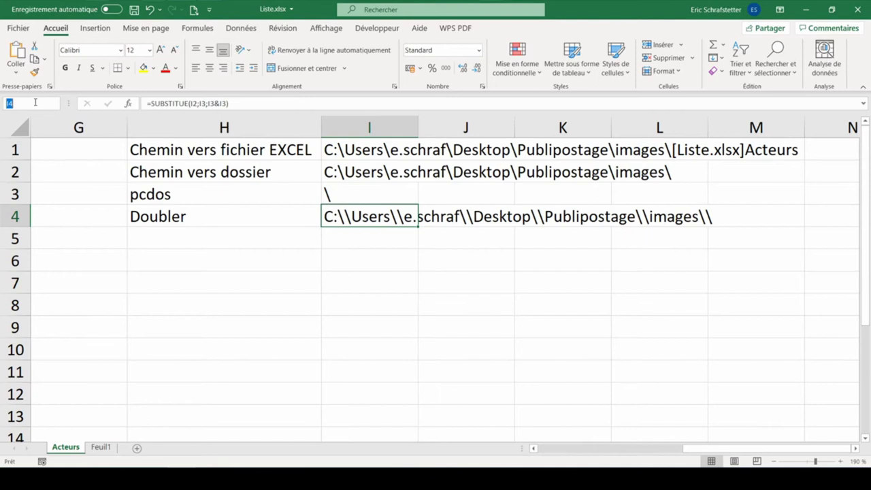
{"action": "type", "text": "chemin"}
{"action": "key", "text": "Return"}
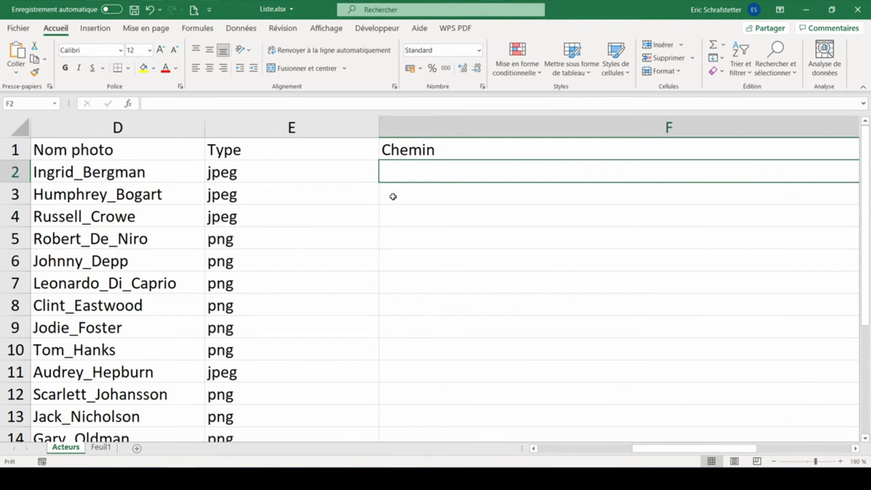
- Enter =chemin&D2&"."&E2 in F2 and fill it down the Chemin column
{"action": "type", "text": "=che"}
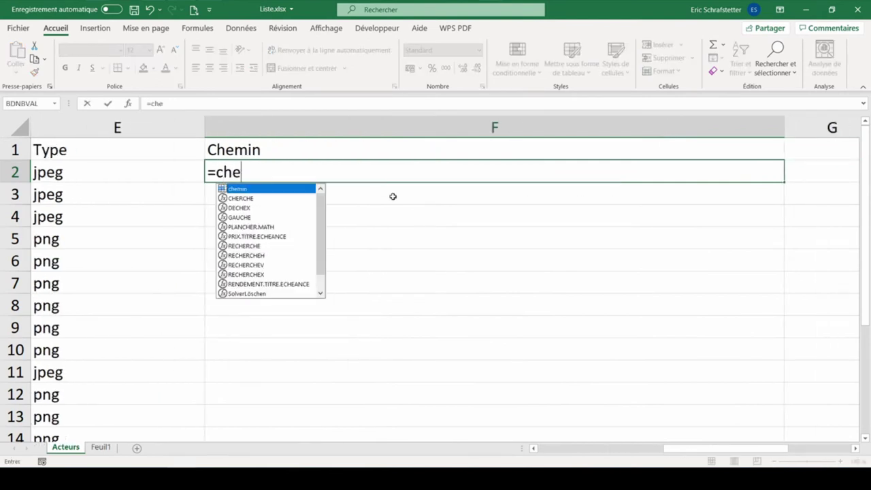
{"action": "key", "text": "Tab"}
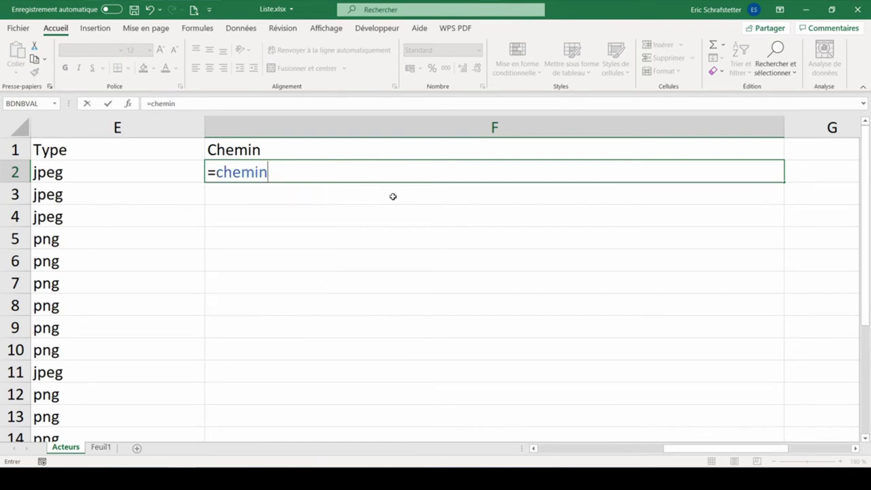
{"action": "type", "text": "&"}
{"action": "left_click_drag", "start_coordinate": [693, 449], "coordinate": [624, 450]}
{"action": "left_click", "coordinate": [230, 173]}
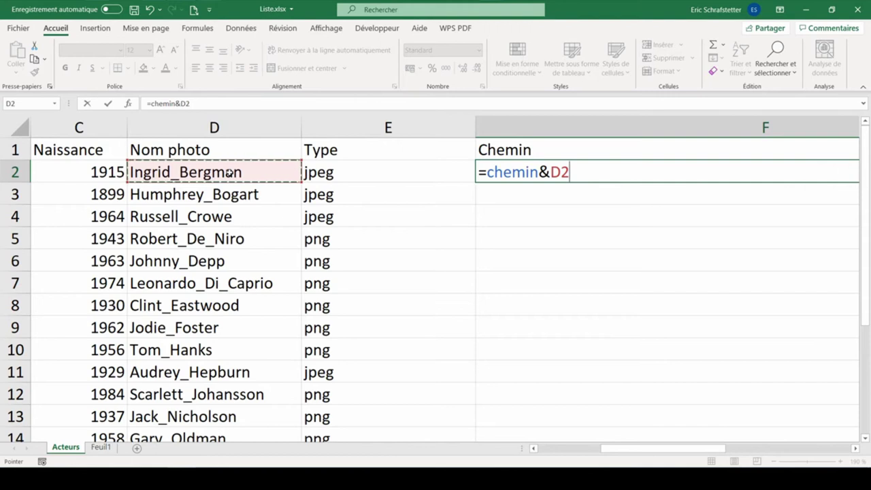
{"action": "type", "text": "&"}
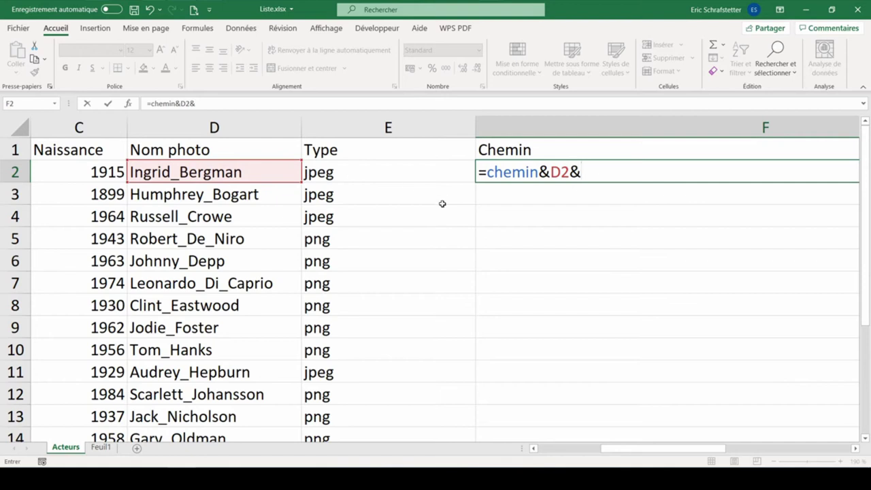
{"action": "type", "text": "\".\""}
{"action": "type", "text": "&"}
{"action": "left_click", "coordinate": [377, 179]}
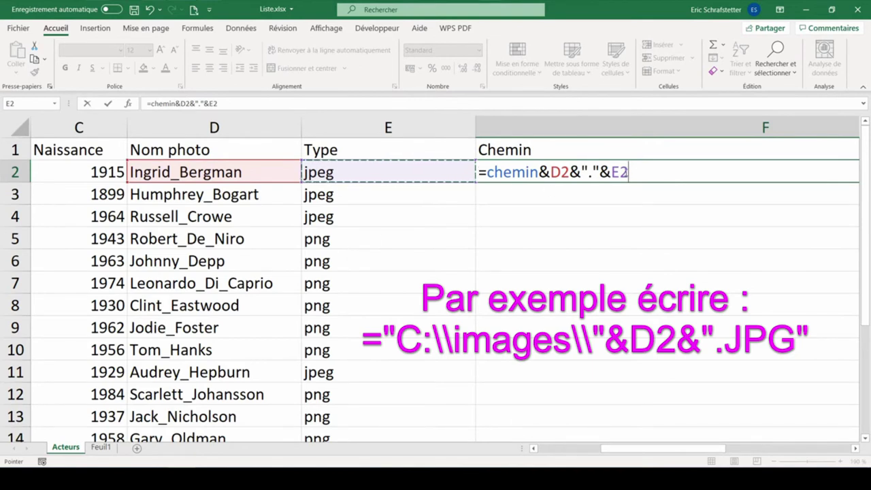
{"action": "key", "text": "Return"}
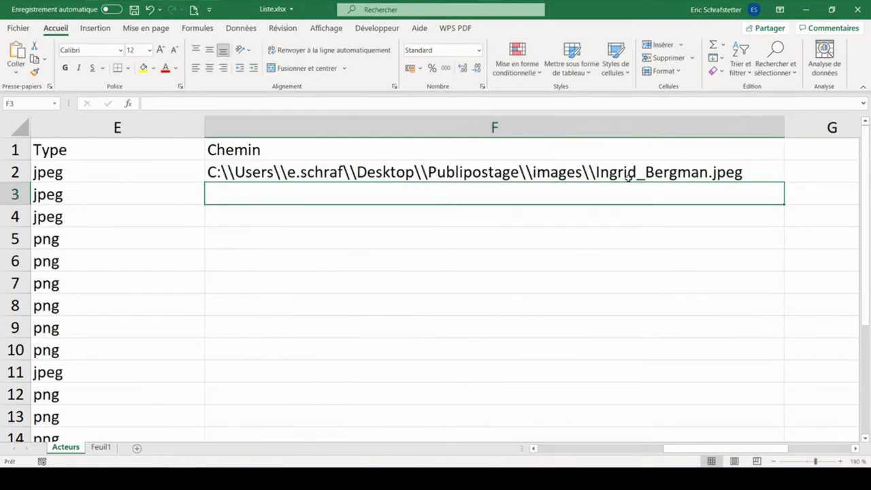
{"action": "left_click", "coordinate": [485, 177]}
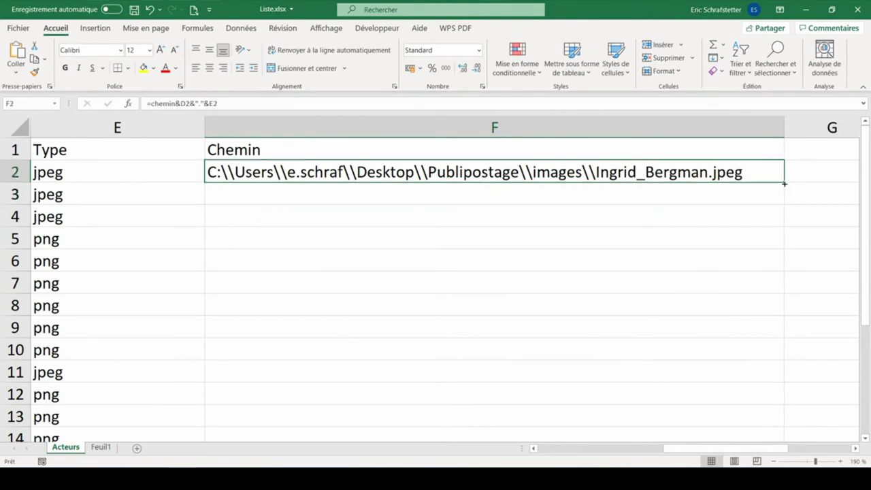
{"action": "double_click", "coordinate": [784, 183]}
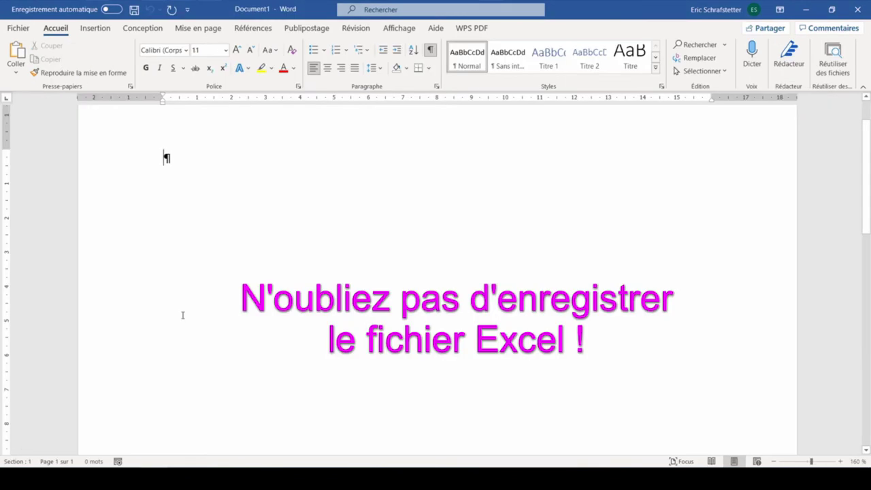
- Start a Labels mail merge and choose the A4 (Portrait) product number
{"action": "left_click", "coordinate": [305, 28]}
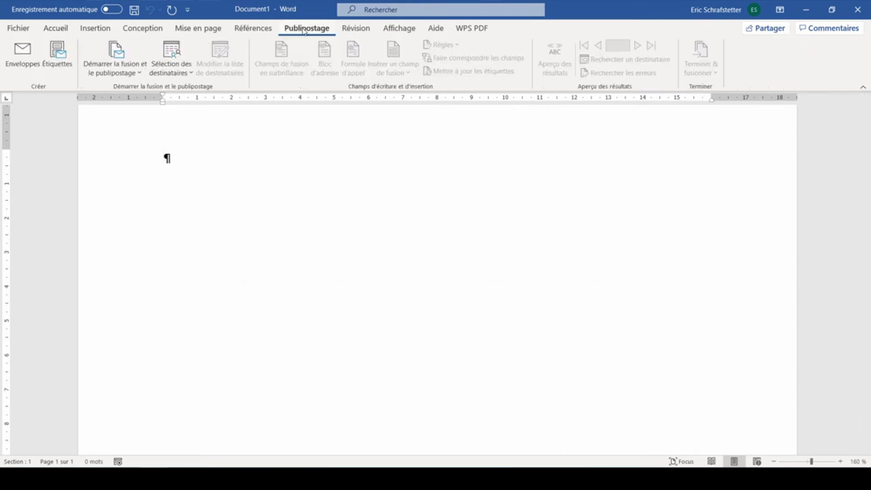
{"action": "left_click", "coordinate": [118, 67]}
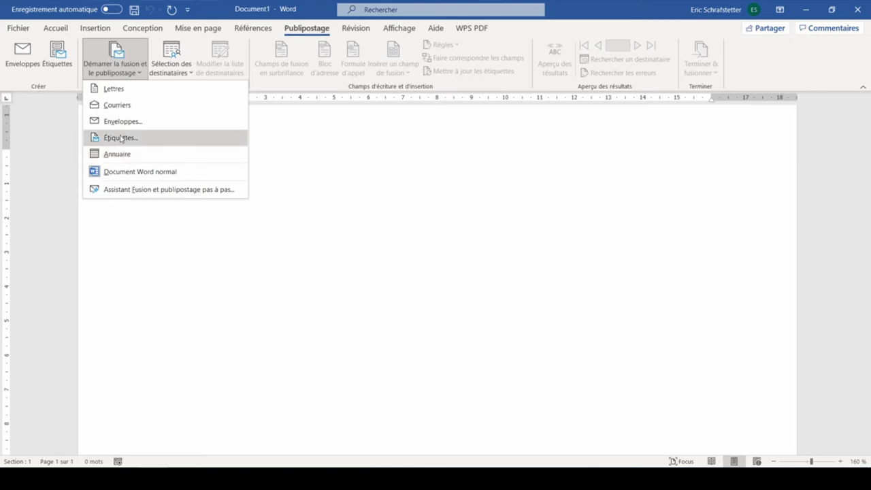
{"action": "left_click", "coordinate": [119, 138]}
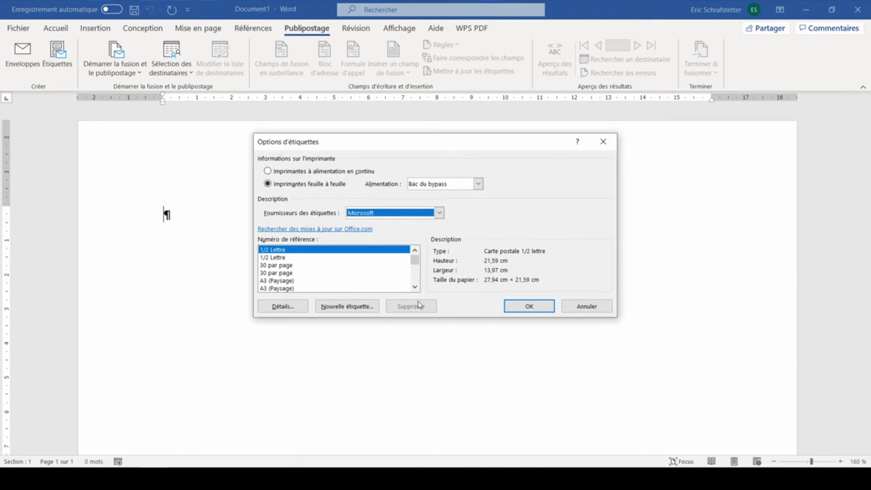
{"action": "left_click", "coordinate": [415, 286]}
{"action": "left_click", "coordinate": [414, 287]}
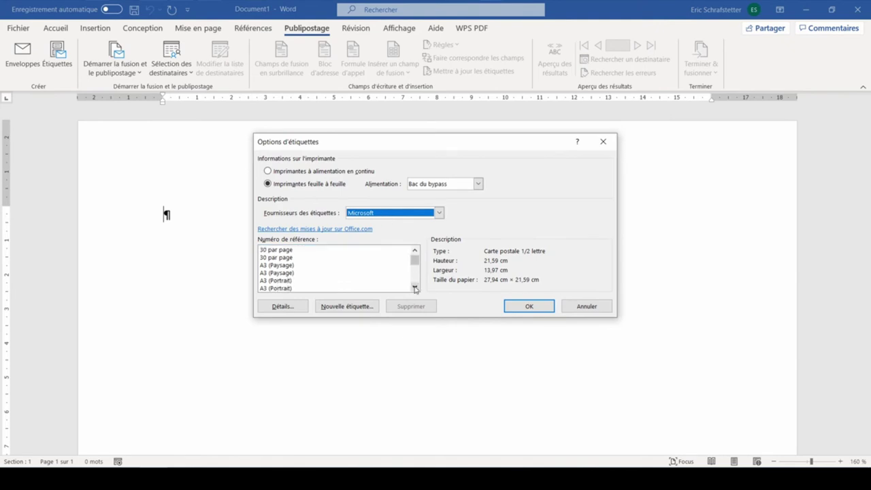
{"action": "scroll", "coordinate": [276, 289], "scroll_direction": "down", "scroll_amount": 1}
{"action": "left_click", "coordinate": [275, 287]}
{"action": "left_click", "coordinate": [415, 287]}
{"action": "left_click", "coordinate": [415, 288]}
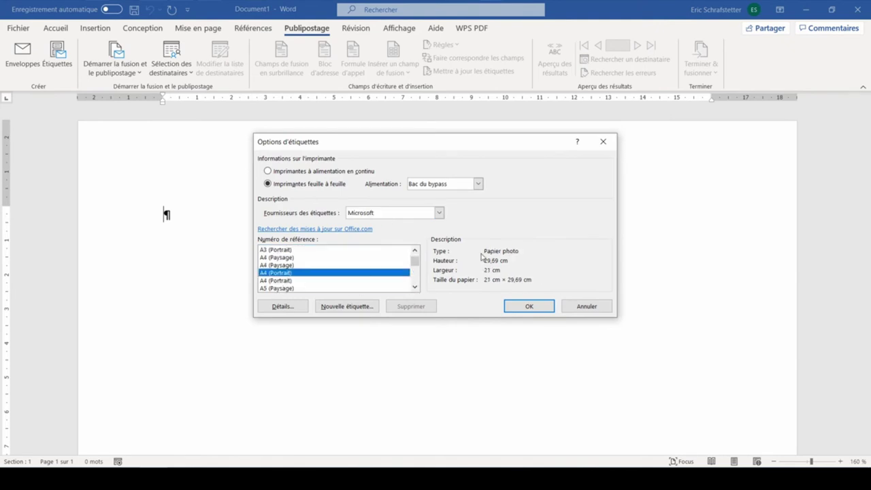
{"action": "left_click", "coordinate": [284, 282]}
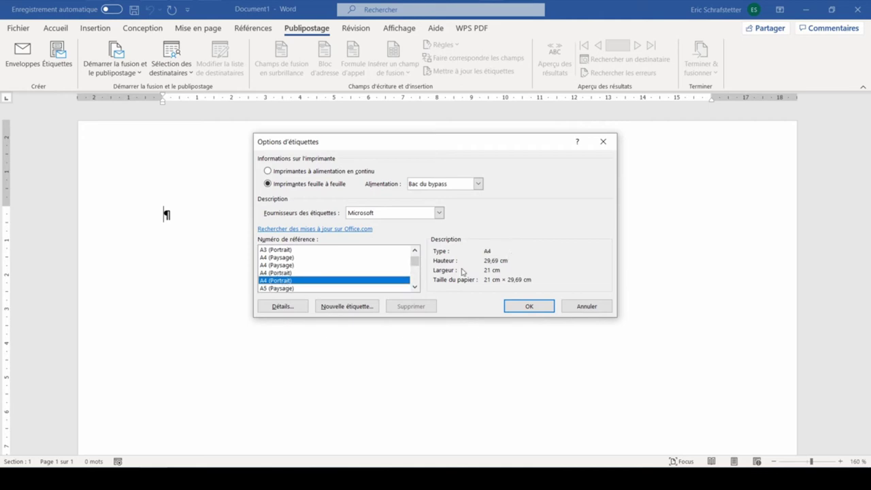
{"action": "key", "text": "Tab"}
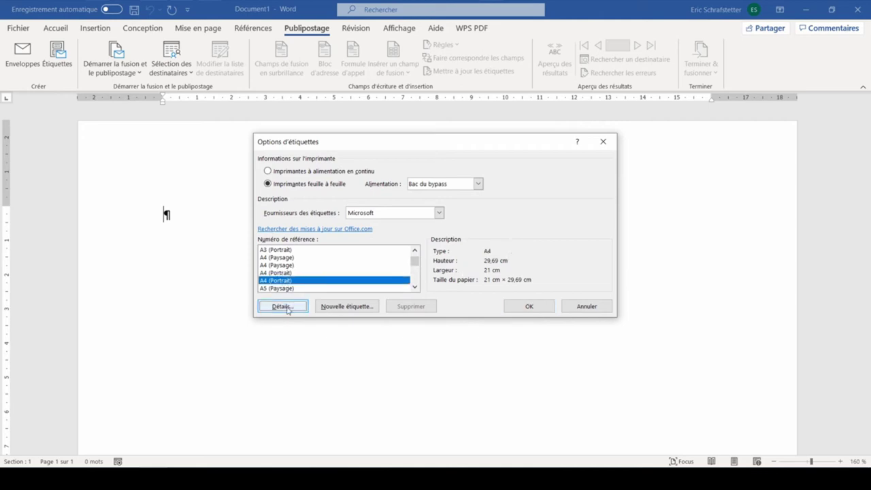
- In the label details, set 2 labels down and an 8 cm label height and width
{"action": "left_click", "coordinate": [288, 308]}
{"action": "type", "text": "2"}
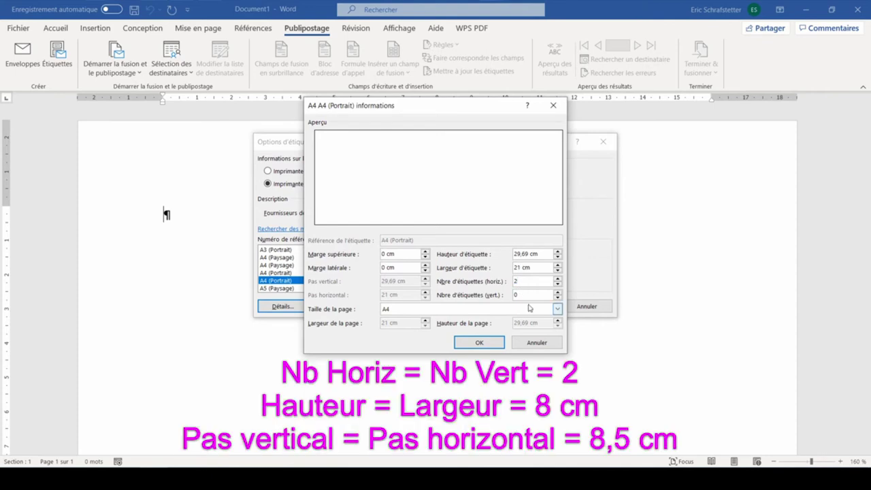
{"action": "key", "text": "BackSpace"}
{"action": "type", "text": "2"}
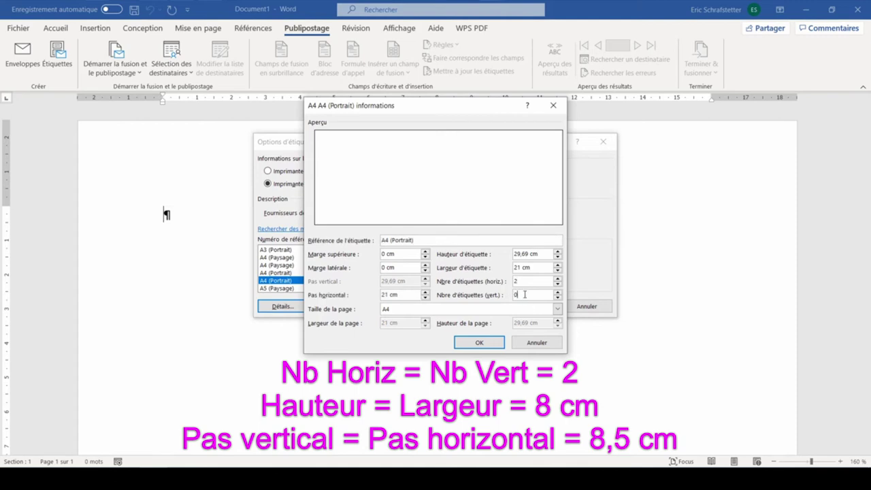
{"action": "left_click", "coordinate": [545, 253]}
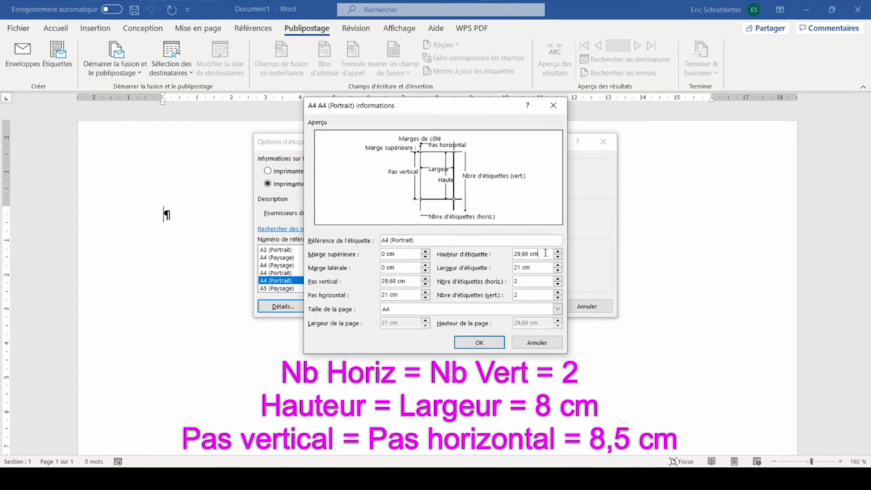
{"action": "left_click_drag", "start_coordinate": [544, 256], "coordinate": [514, 254]}
{"action": "type", "text": "8"}
{"action": "key", "text": "Tab"}
{"action": "type", "text": "8"}
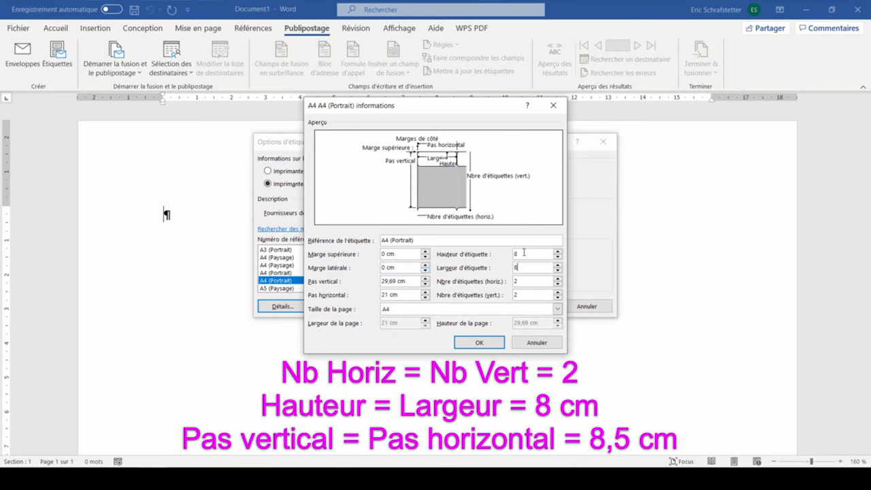
{"action": "left_click", "coordinate": [523, 253]}
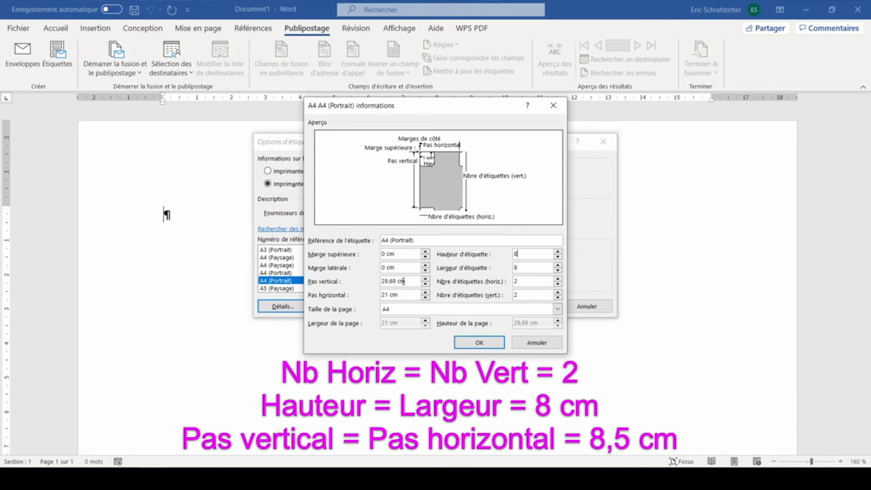
- Set the vertical and horizontal pitch to 8,5 cm and begin the 1 cm margins
{"action": "left_click_drag", "start_coordinate": [408, 280], "coordinate": [371, 281]}
{"action": "type", "text": "8"}
{"action": "left_click", "coordinate": [398, 296]}
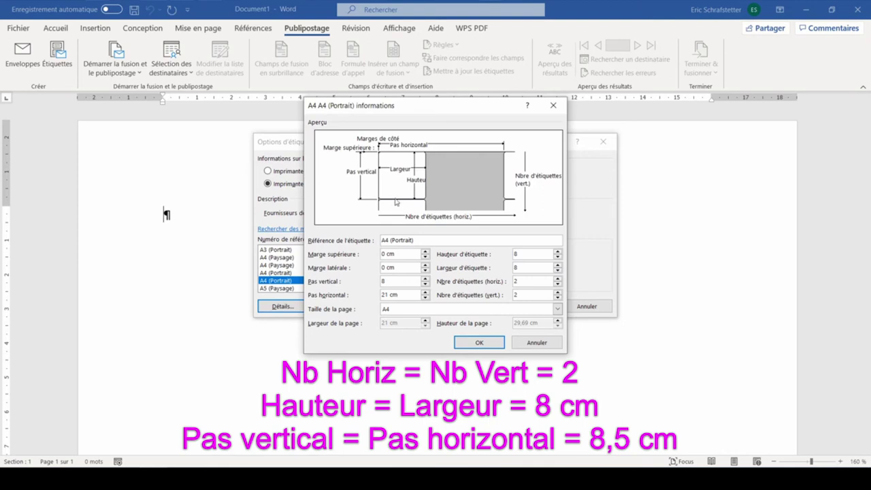
{"action": "left_click", "coordinate": [425, 278]}
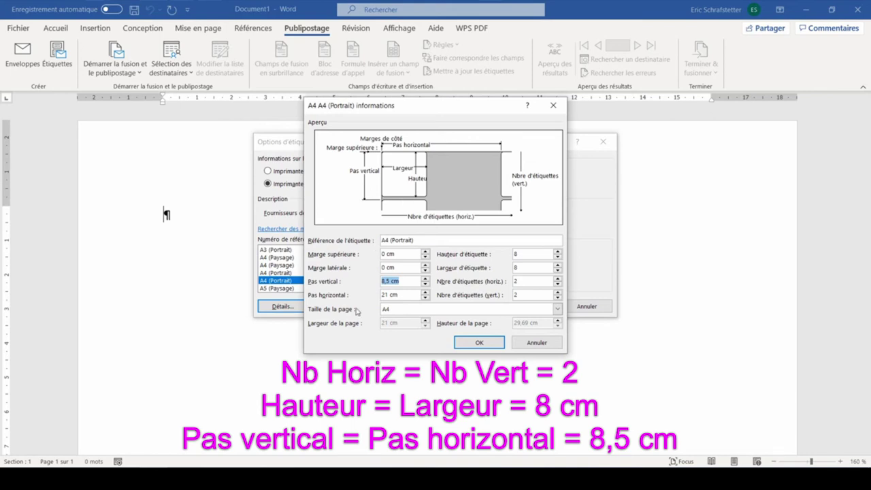
{"action": "left_click_drag", "start_coordinate": [401, 295], "coordinate": [367, 298]}
{"action": "type", "text": "8"}
{"action": "left_click_drag", "start_coordinate": [382, 281], "coordinate": [403, 285]}
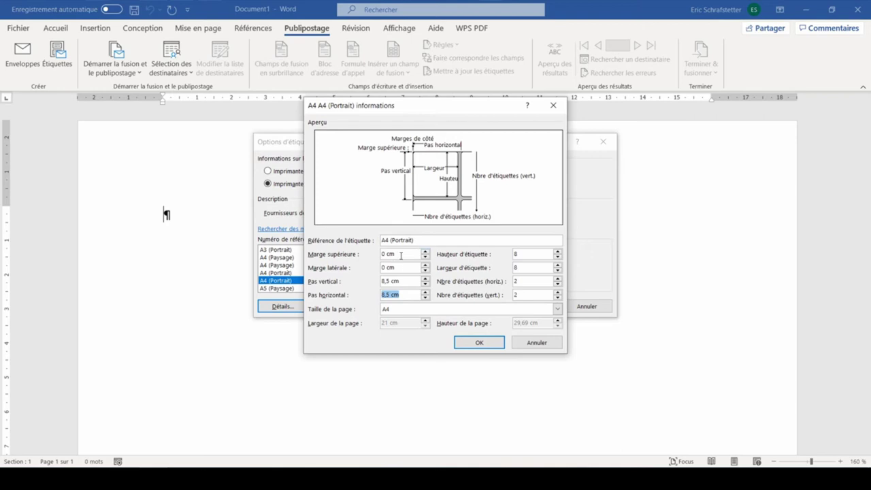
{"action": "left_click_drag", "start_coordinate": [400, 254], "coordinate": [360, 250]}
- Finish the 1 cm margin and confirm the custom label to create the 2×2 label table
{"action": "type", "text": "1"}
{"action": "left_click", "coordinate": [480, 343]}
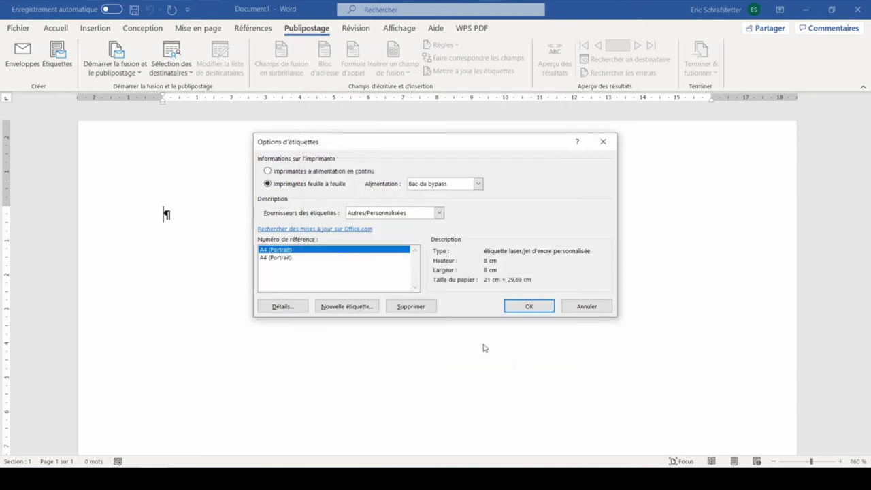
{"action": "left_click", "coordinate": [525, 306]}
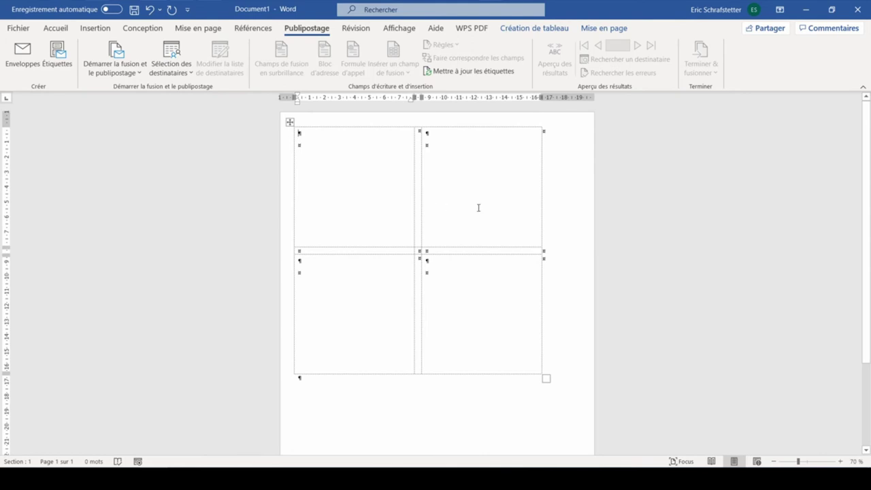
{"action": "scroll", "coordinate": [374, 294], "scroll_direction": "down", "scroll_amount": 2}
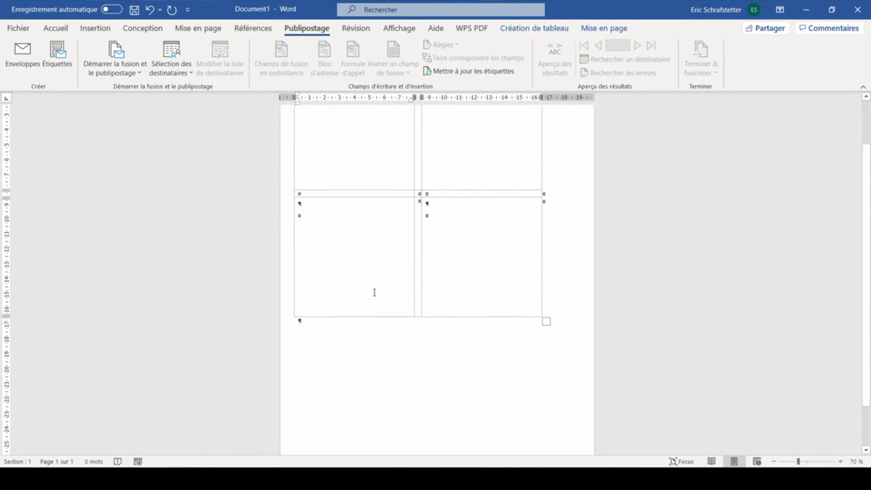
{"action": "scroll", "coordinate": [373, 293], "scroll_direction": "up", "scroll_amount": 2}
{"action": "scroll", "coordinate": [326, 154], "scroll_direction": "up", "scroll_amount": 3, "text": "ctrl"}
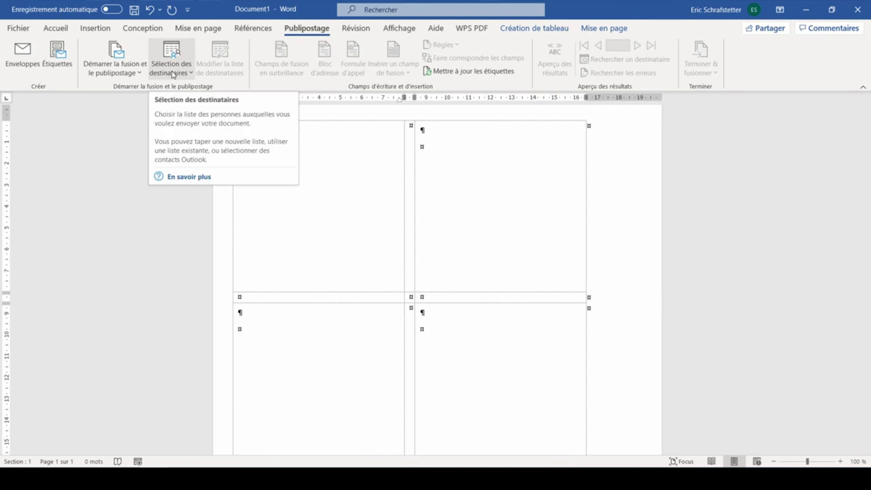
- Use the Acteurs$ sheet of Liste.xlsx as the existing recipient list
{"action": "left_click", "coordinate": [172, 75]}
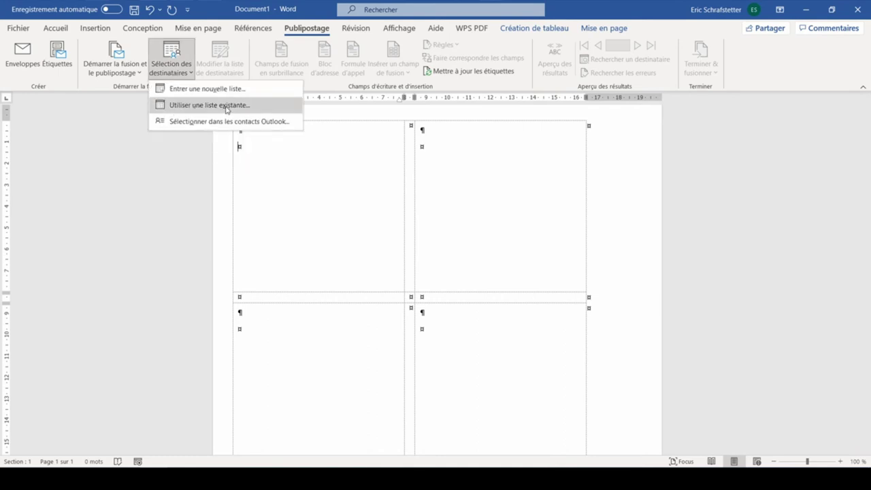
{"action": "left_click", "coordinate": [227, 106]}
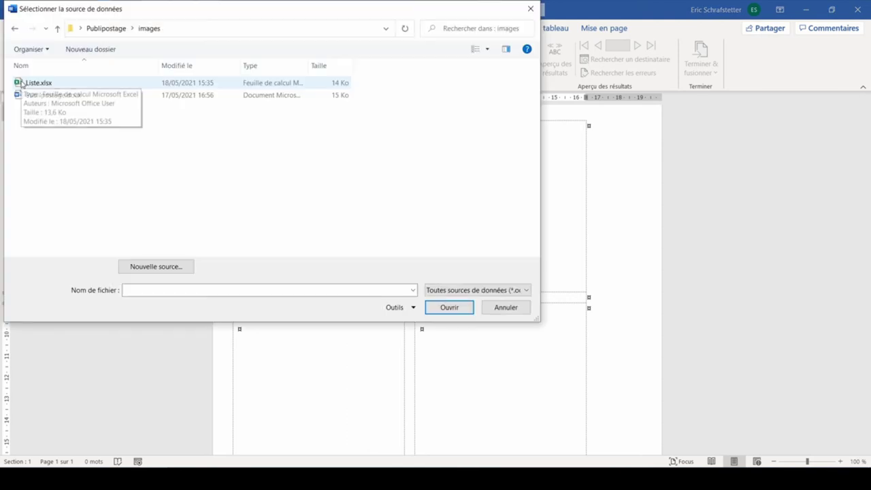
{"action": "double_click", "coordinate": [22, 83]}
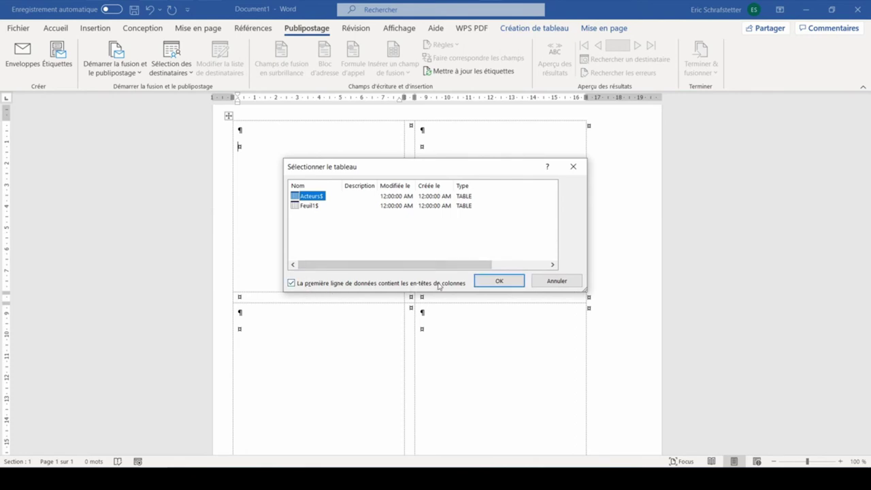
{"action": "left_click", "coordinate": [499, 281]}
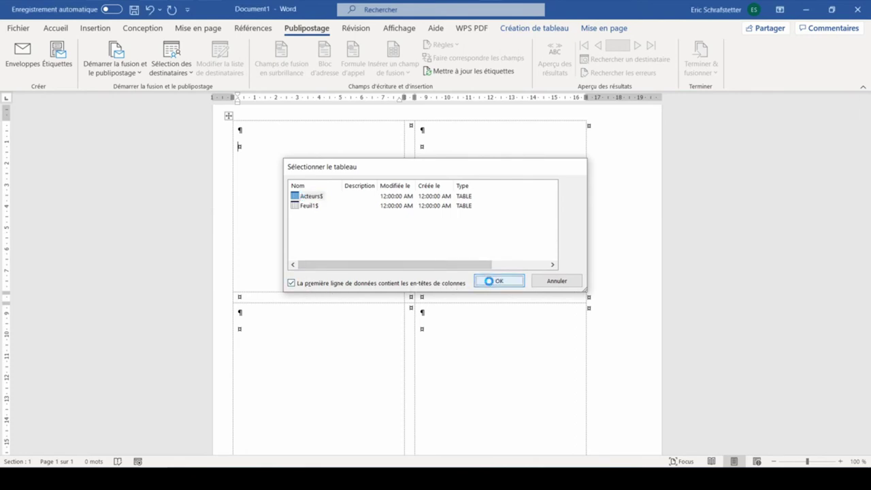
{"action": "scroll", "coordinate": [450, 132], "scroll_direction": "up", "scroll_amount": 3, "text": "ctrl"}
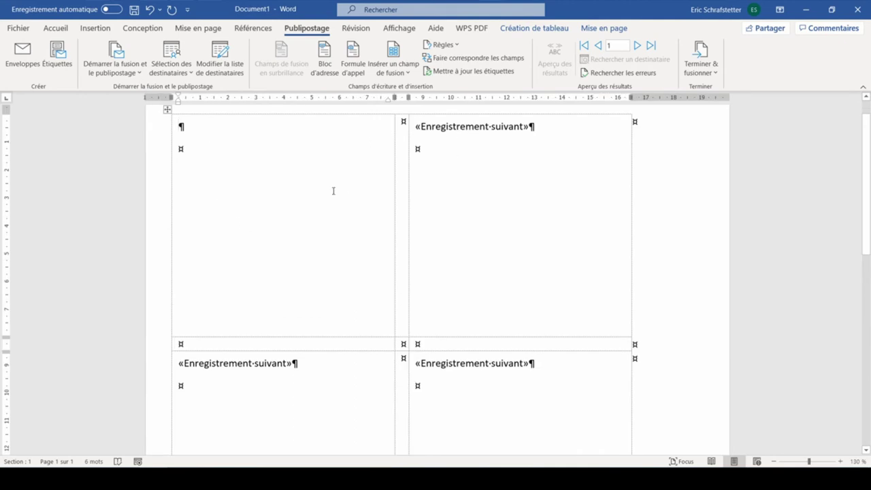
- Insert «Prénom» «Nom» on one line and «Naissance» on the next in the first label
{"action": "left_click", "coordinate": [393, 70]}
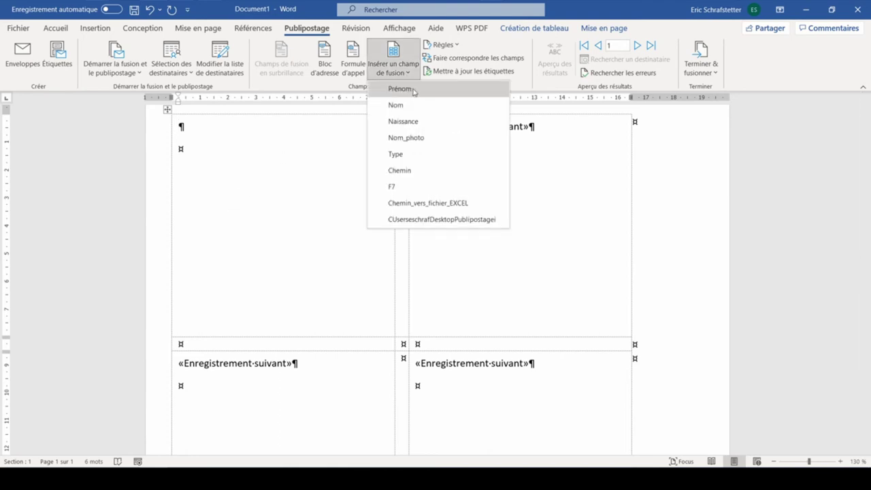
{"action": "left_click", "coordinate": [404, 93]}
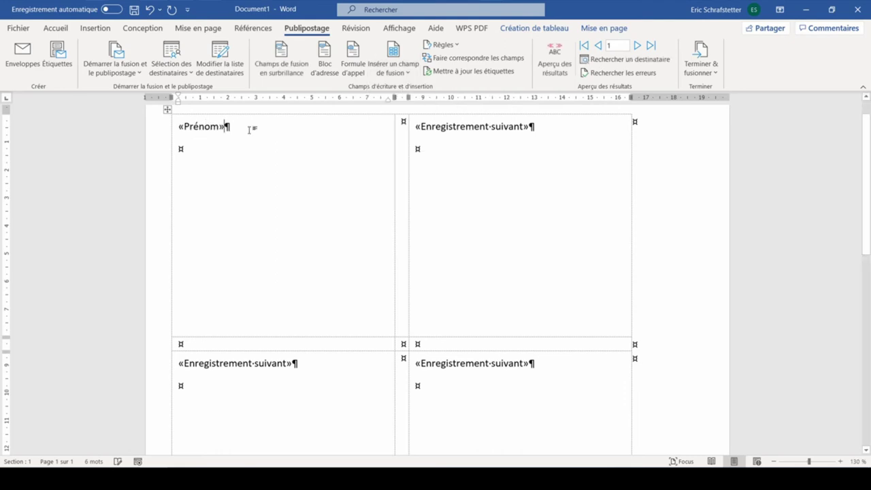
{"action": "left_click", "coordinate": [394, 68]}
{"action": "left_click", "coordinate": [407, 105]}
{"action": "key", "text": "Return"}
{"action": "left_click", "coordinate": [399, 68]}
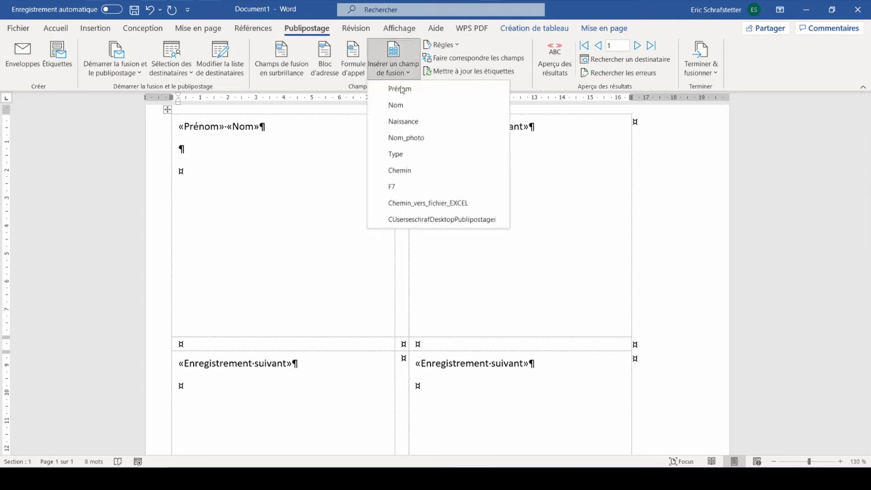
{"action": "left_click", "coordinate": [405, 123]}
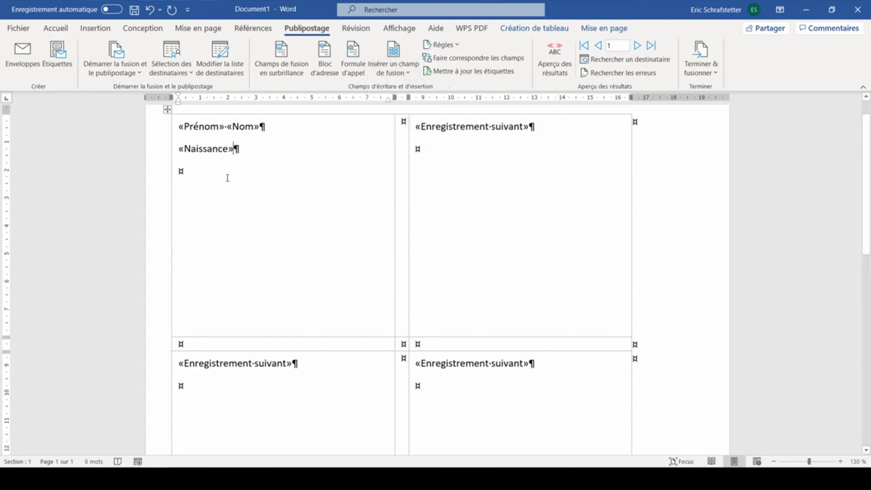
- Centre both field lines and update all labels to repeat them
{"action": "left_click_drag", "start_coordinate": [178, 126], "coordinate": [266, 126]}
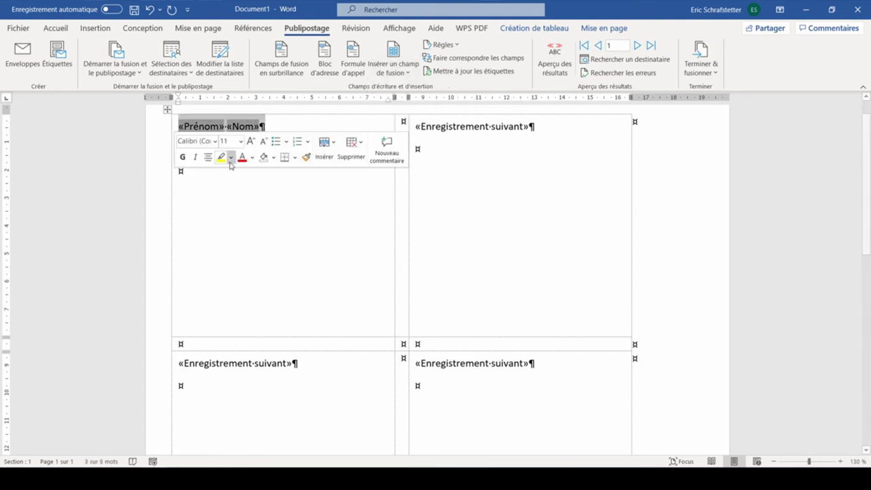
{"action": "key", "text": "ctrl+e"}
{"action": "left_click", "coordinate": [213, 219]}
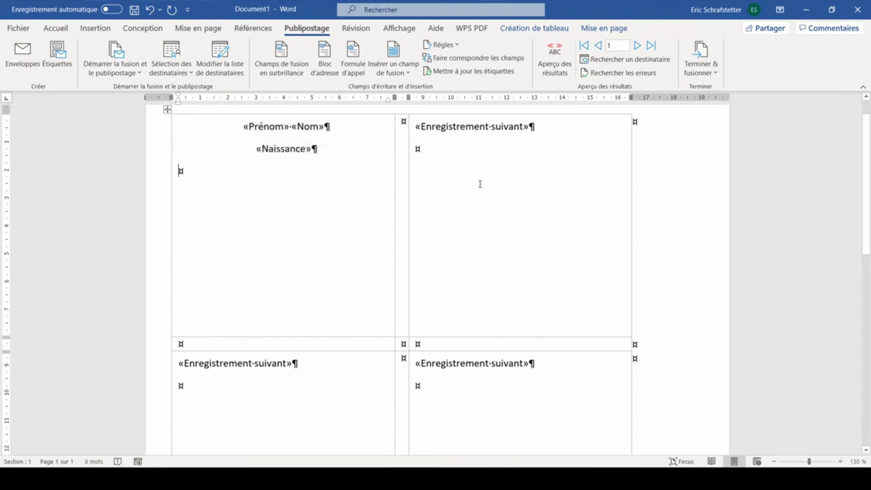
{"action": "left_click", "coordinate": [477, 72]}
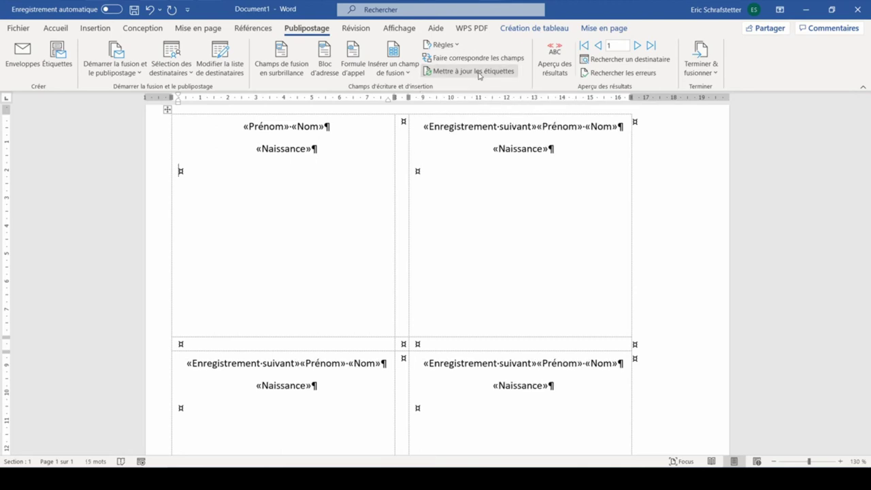
- Bold the «Prénom» «Nom» line on all four labels, then go to Insertion > QuickPart
{"action": "left_click_drag", "start_coordinate": [337, 128], "coordinate": [242, 127]}
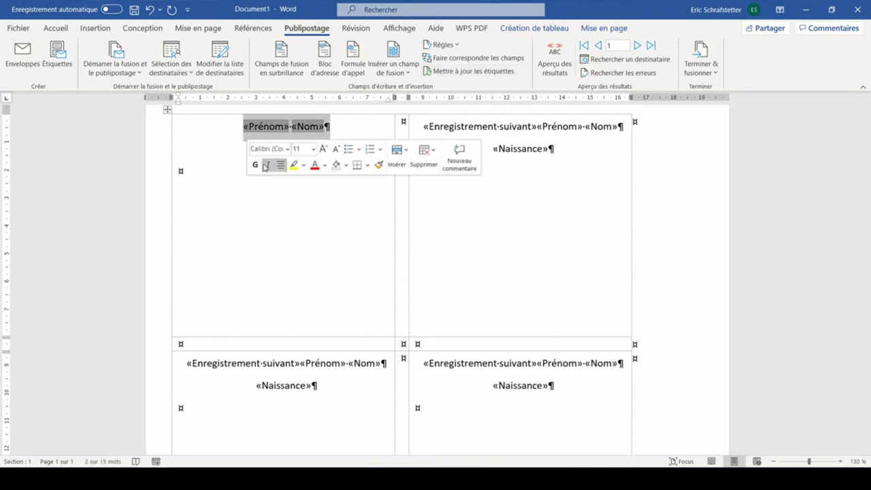
{"action": "left_click", "coordinate": [288, 174]}
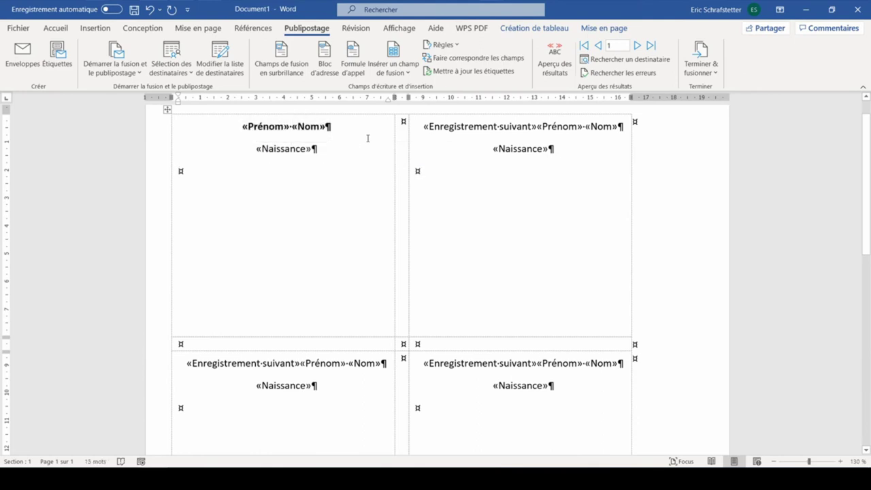
{"action": "left_click", "coordinate": [459, 72]}
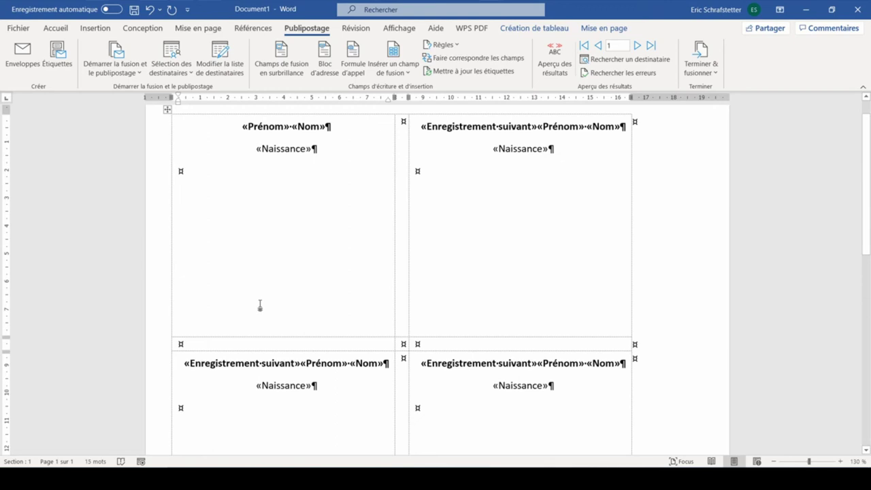
{"action": "left_click", "coordinate": [93, 29]}
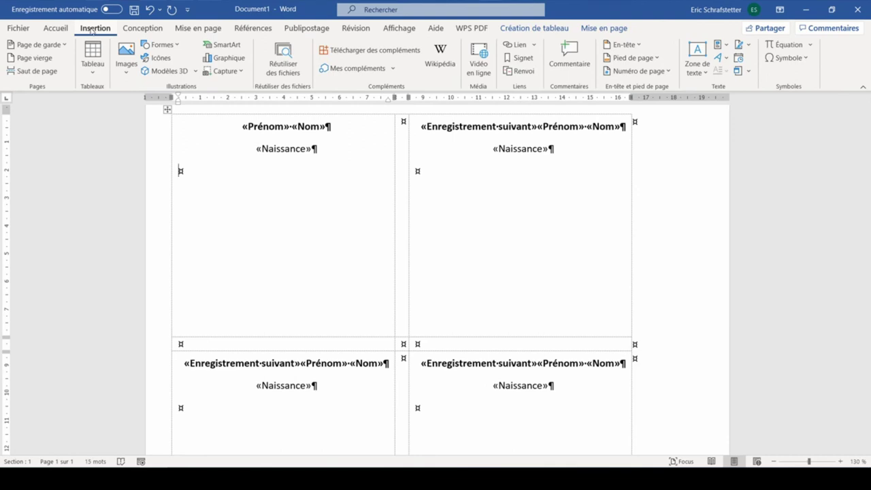
{"action": "left_click", "coordinate": [725, 47]}
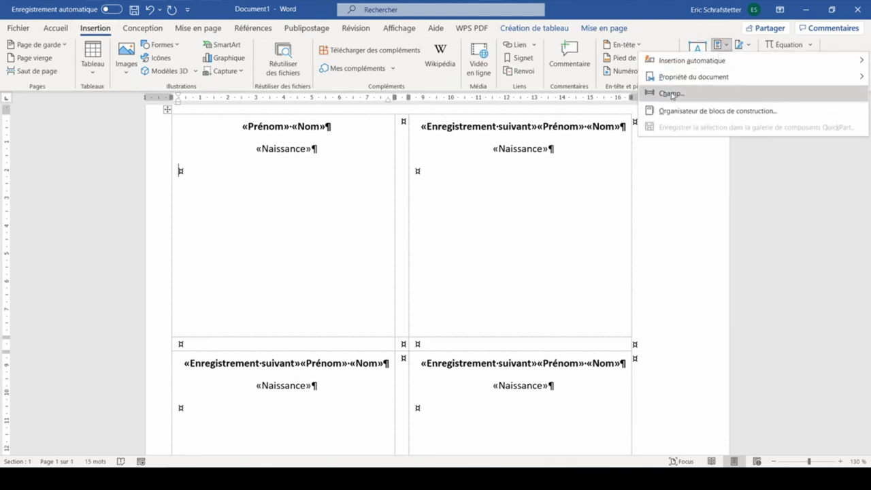
- Choose the InclureImage field with 'Les données ne sont pas enregistrées avec le document' ticked
{"action": "left_click", "coordinate": [672, 94]}
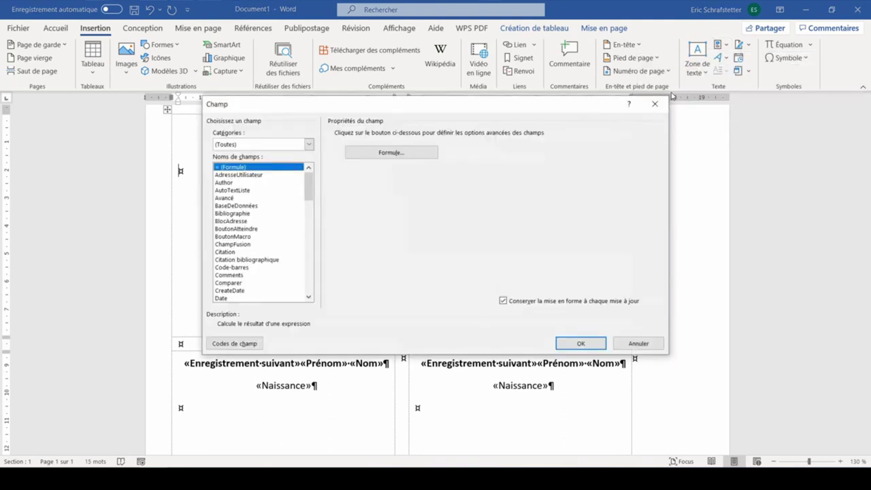
{"action": "scroll", "coordinate": [230, 267], "scroll_direction": "down", "scroll_amount": 5}
{"action": "left_click", "coordinate": [230, 260]}
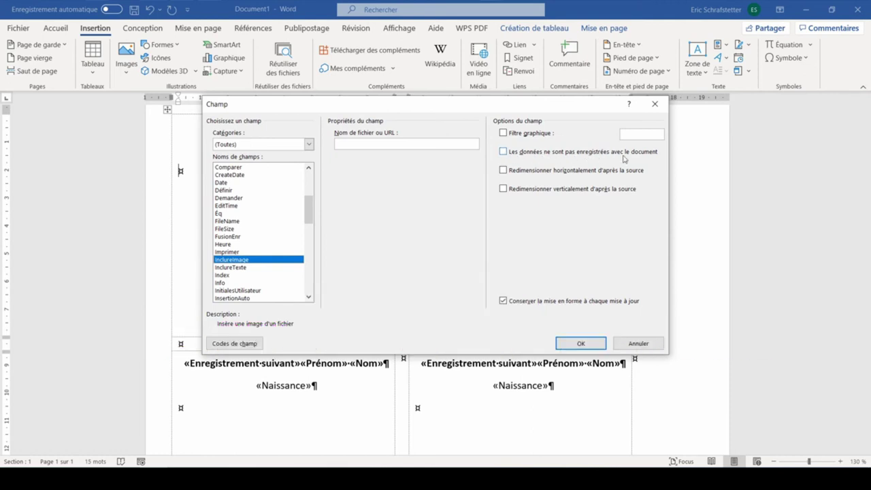
{"action": "left_click", "coordinate": [503, 152]}
{"action": "left_click", "coordinate": [350, 141]}
- Copy the first actor's photo path from Excel cell F2
{"action": "key", "text": "alt+Tab"}
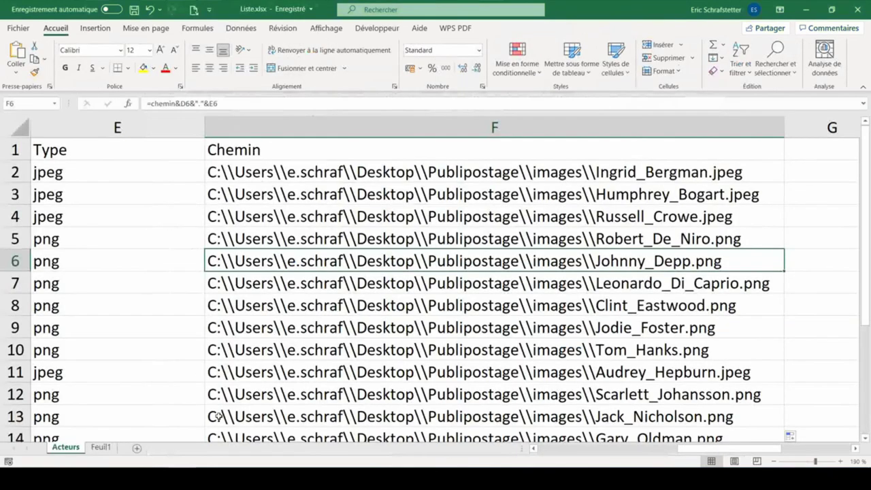
{"action": "left_click", "coordinate": [351, 175]}
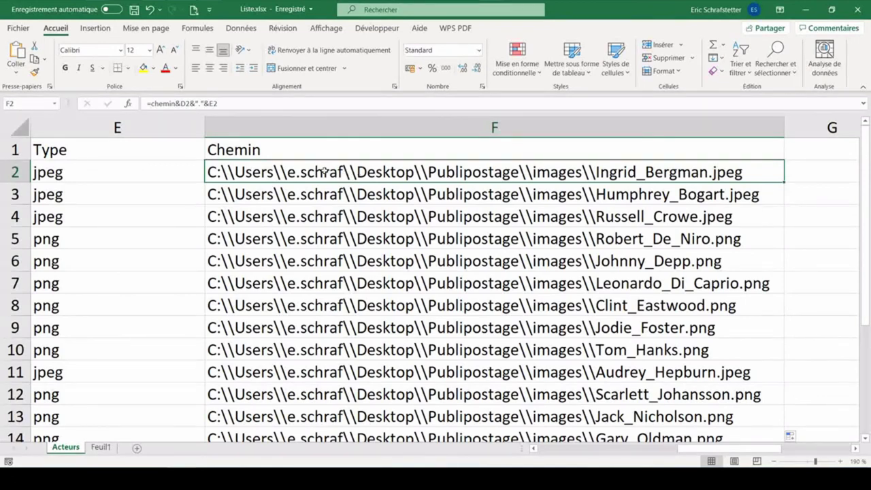
{"action": "key", "text": "ctrl+c"}
- Paste the Ingrid_Bergman.jpeg path as the file name and insert the photo into the first label
{"action": "key", "text": "alt+Tab"}
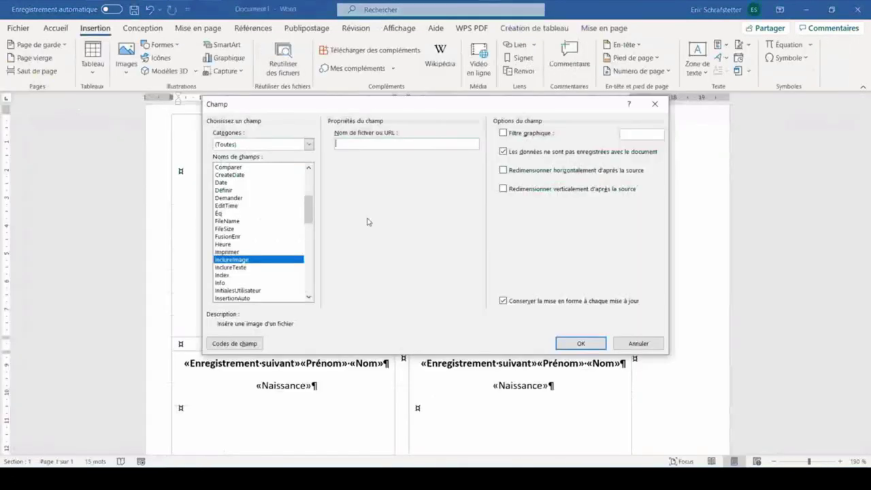
{"action": "key", "text": "ctrl+v"}
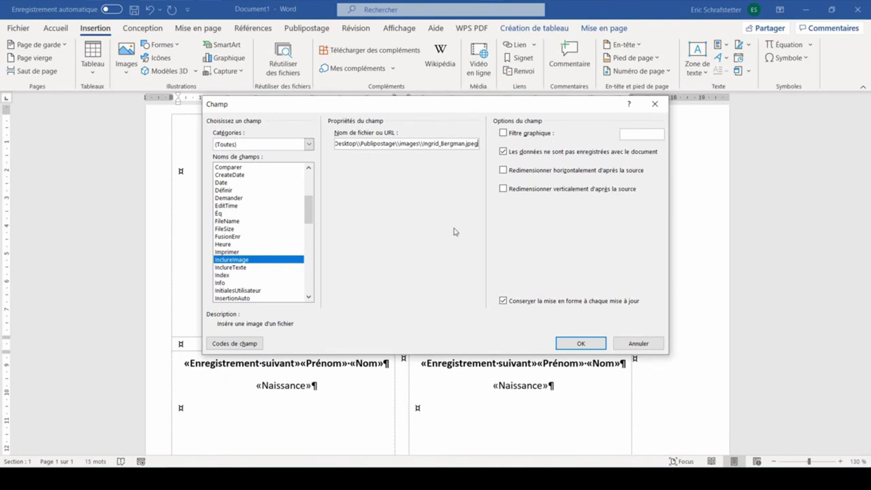
{"action": "left_click", "coordinate": [577, 344]}
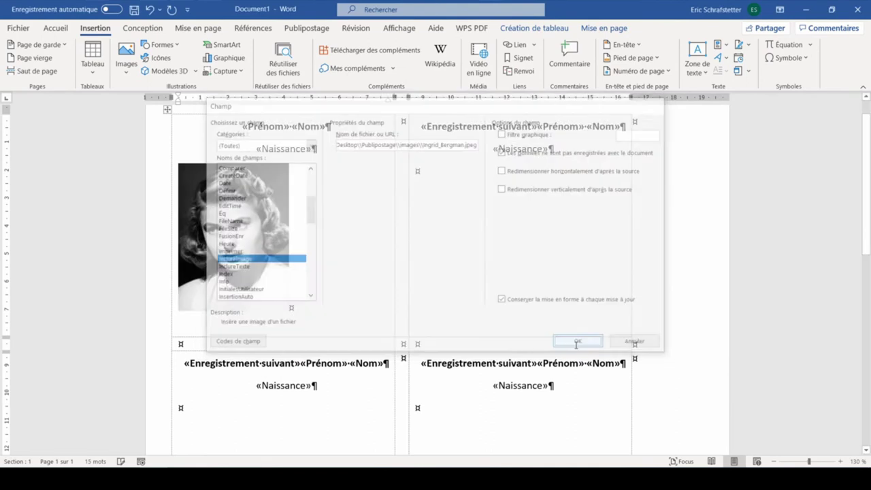
{"action": "left_click", "coordinate": [235, 234]}
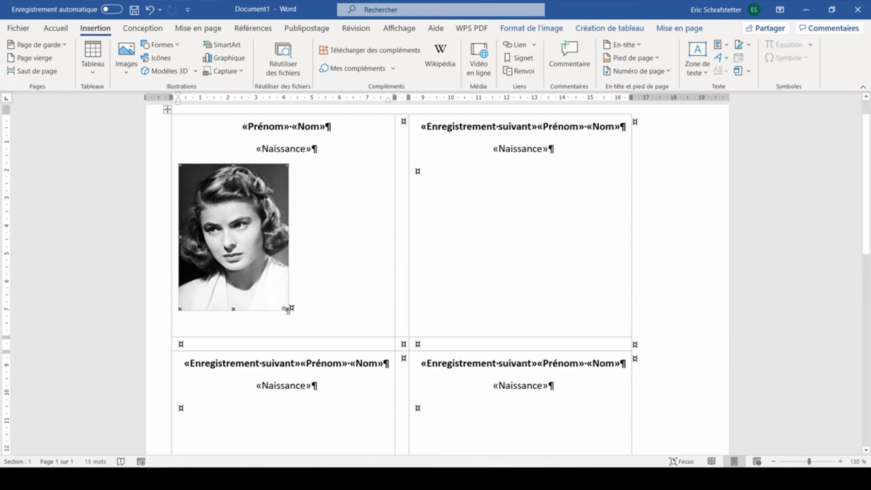
- Centre the photo and clear the hard-coded file path inside the INCLUDEPICTURE field code, leaving empty quotes
{"action": "key", "text": "ctrl+e"}
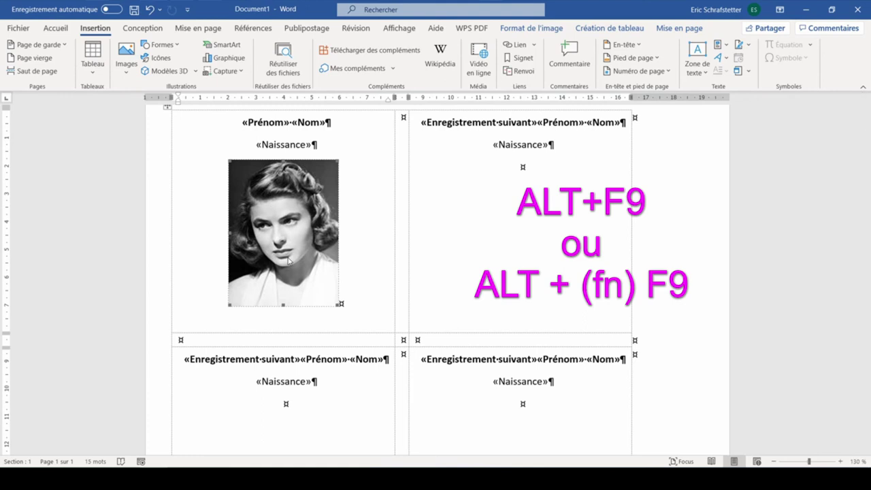
{"action": "key", "text": "alt+F9"}
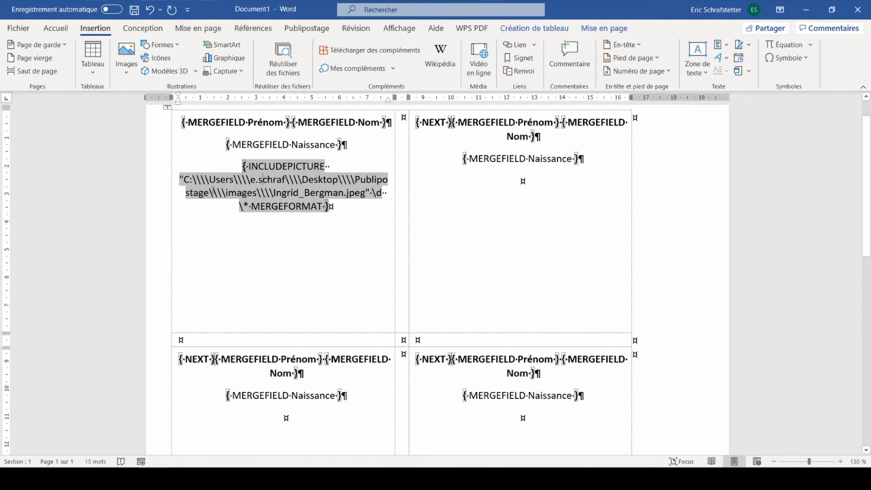
{"action": "mouse_move", "coordinate": [183, 179]}
{"action": "left_mouse_down"}
{"action": "mouse_move", "coordinate": [367, 179]}
{"action": "mouse_move", "coordinate": [368, 193]}
{"action": "left_mouse_up"}
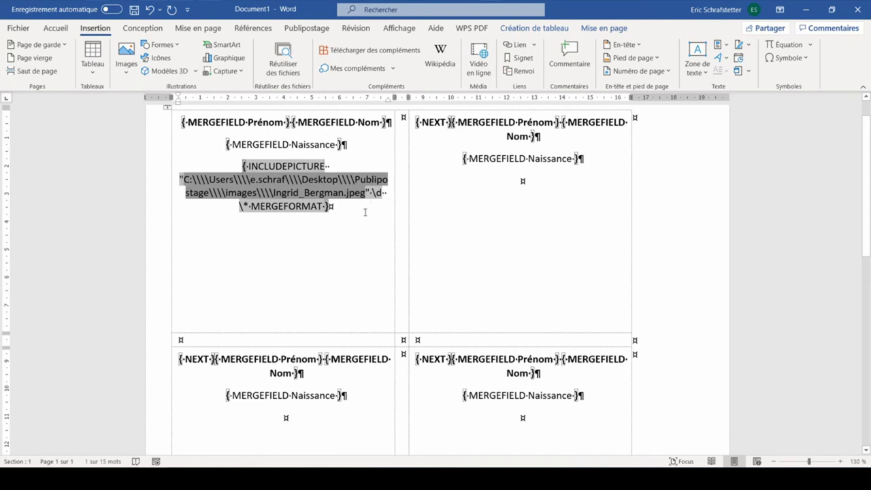
{"action": "key", "text": "Delete"}
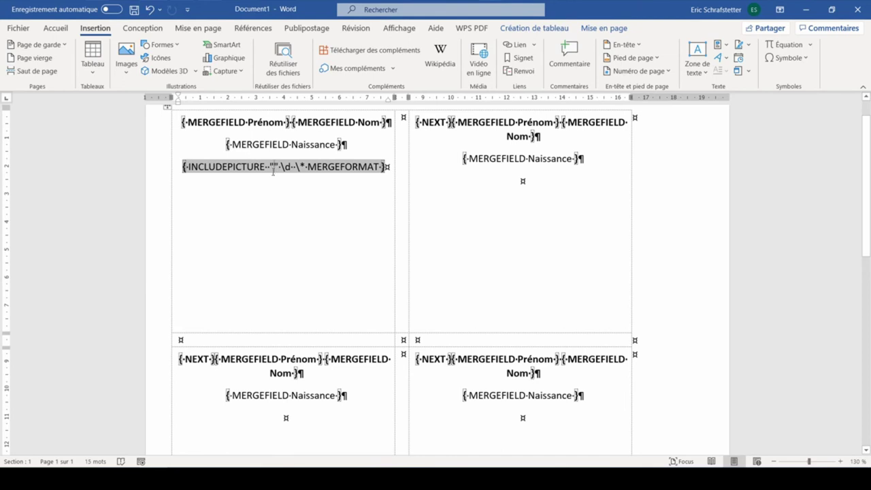
{"action": "left_click", "coordinate": [307, 30]}
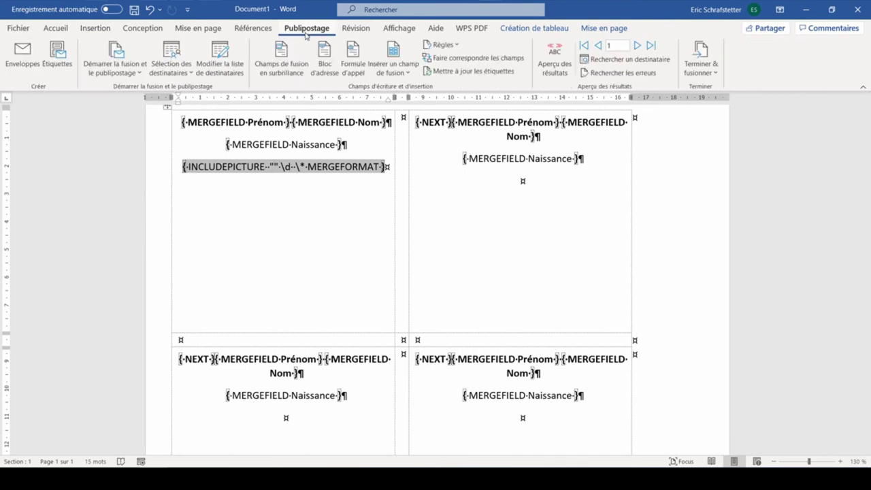
- Put the Chemin merge field inside the INCLUDEPICTURE quotes and propagate the photo to all four labels
{"action": "left_click", "coordinate": [394, 66]}
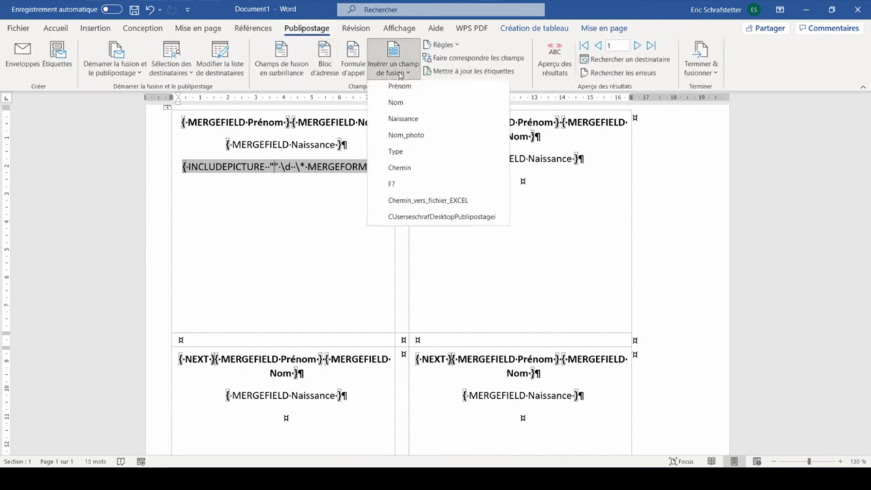
{"action": "left_click", "coordinate": [401, 171]}
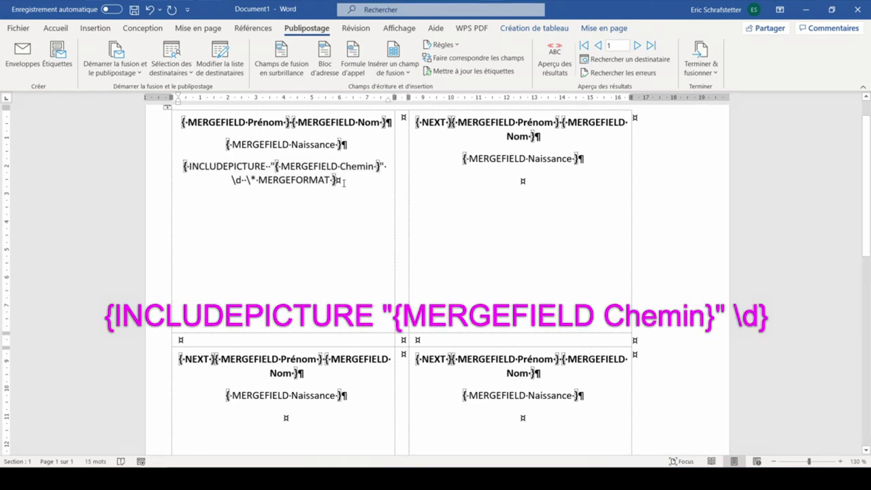
{"action": "key", "text": "alt+F9"}
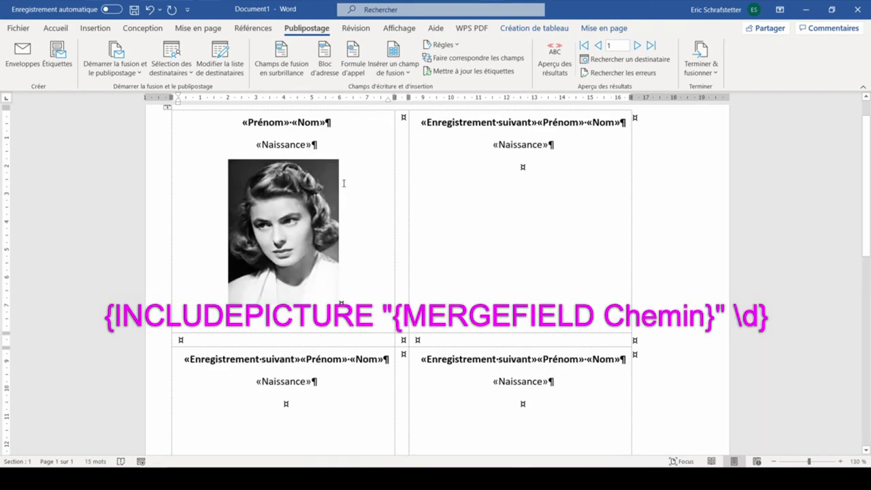
{"action": "left_click", "coordinate": [467, 72]}
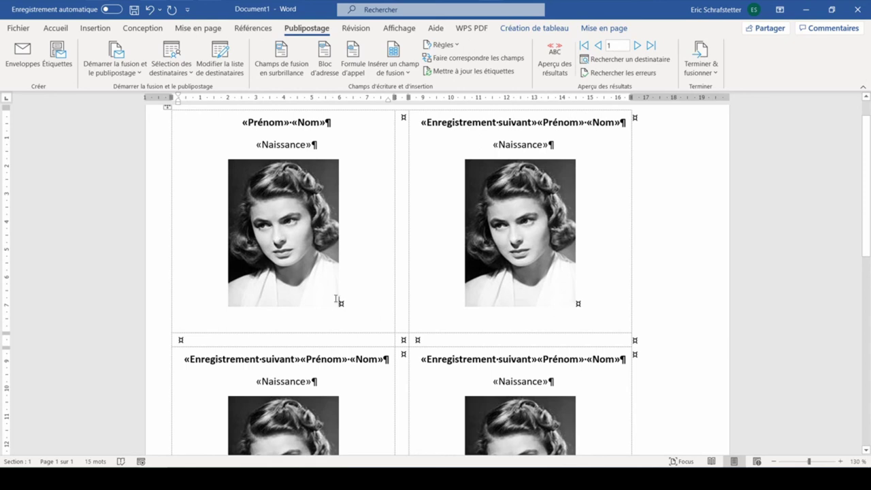
- Filter the recipient list to Naissance greater than 1960 and confirm the filtered list
{"action": "left_click", "coordinate": [221, 73]}
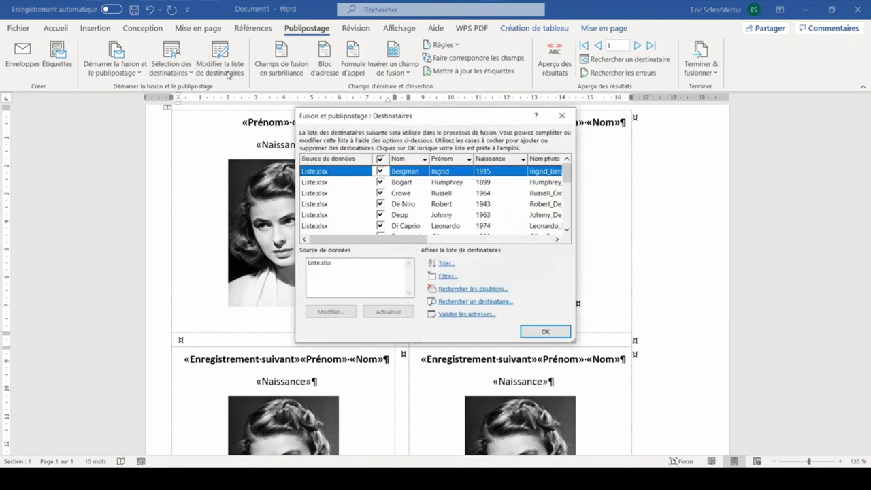
{"action": "left_click", "coordinate": [523, 159]}
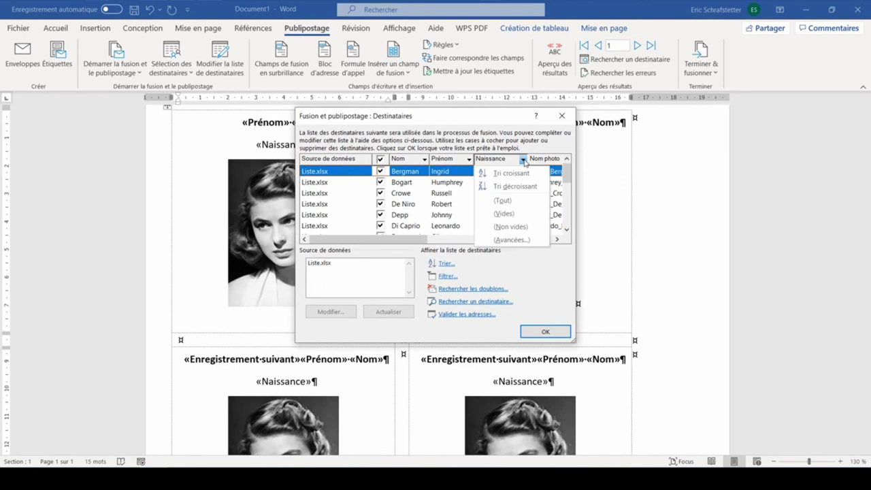
{"action": "left_click", "coordinate": [524, 242]}
{"action": "left_click", "coordinate": [317, 54]}
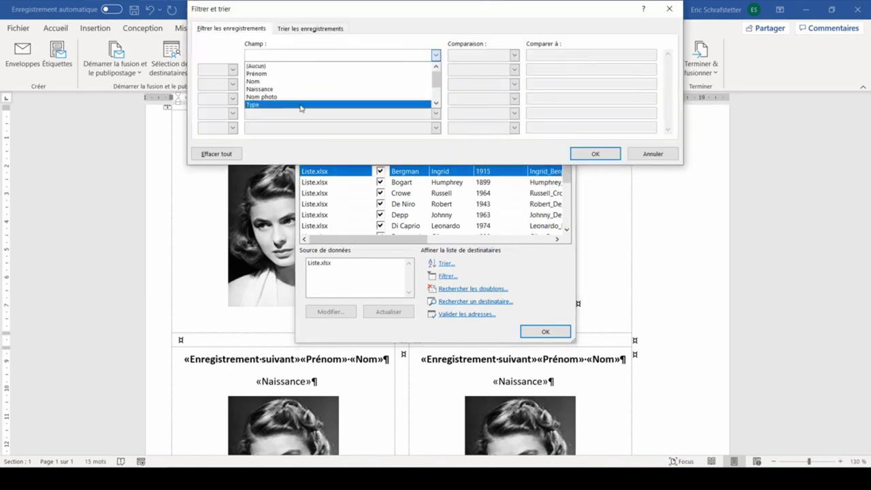
{"action": "left_click", "coordinate": [306, 91]}
{"action": "left_click", "coordinate": [460, 57]}
{"action": "left_click", "coordinate": [477, 88]}
{"action": "left_click", "coordinate": [544, 55]}
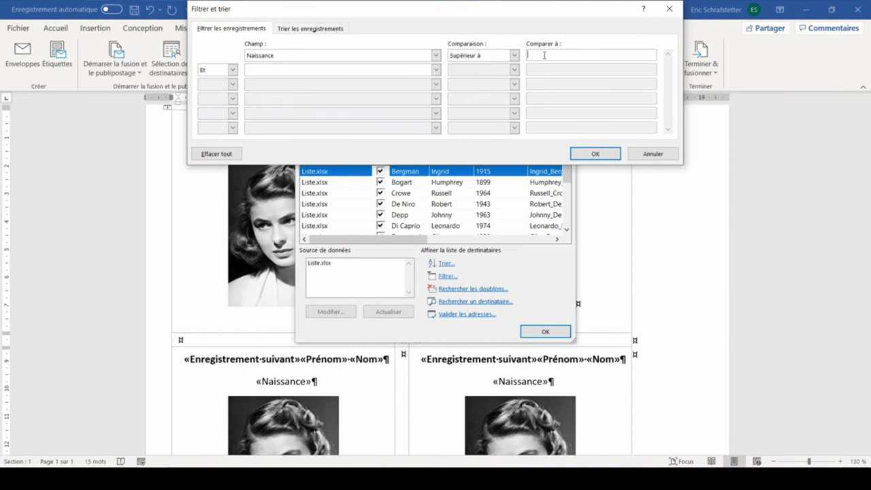
{"action": "type", "text": "1960"}
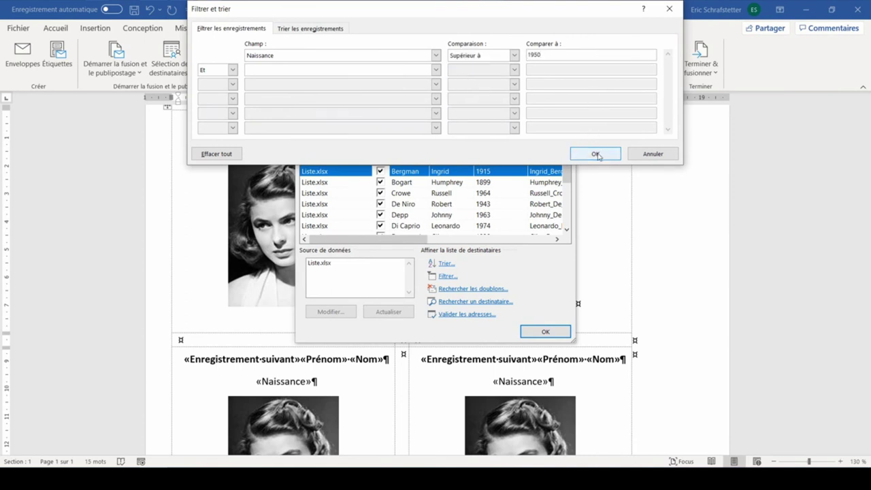
{"action": "left_click", "coordinate": [596, 153]}
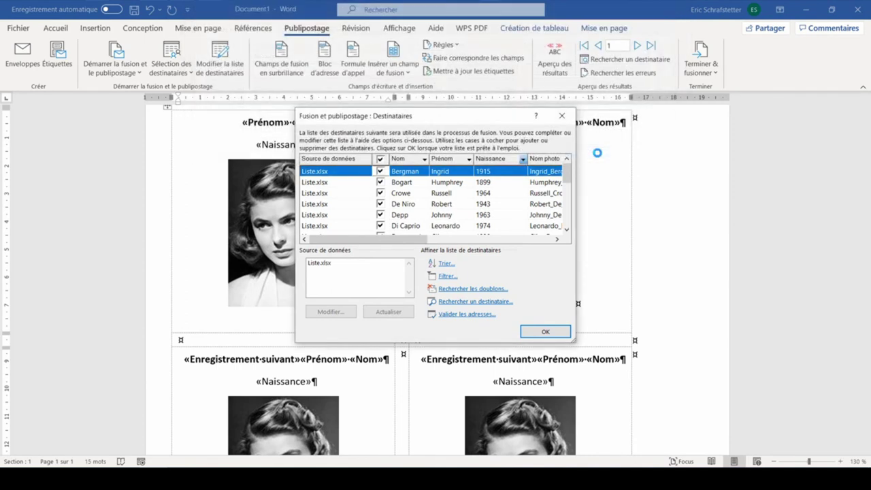
{"action": "left_click", "coordinate": [545, 331]}
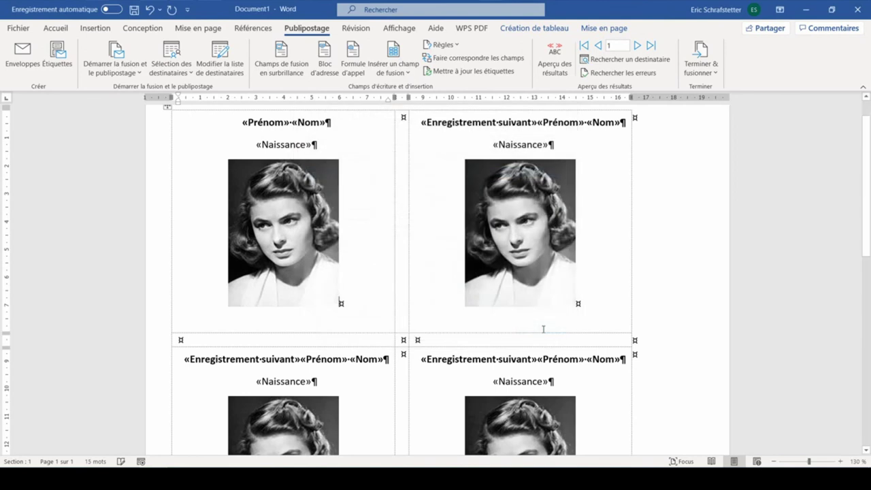
- Merge all records into a new document of individual labels and scroll through the results
{"action": "left_click", "coordinate": [708, 76]}
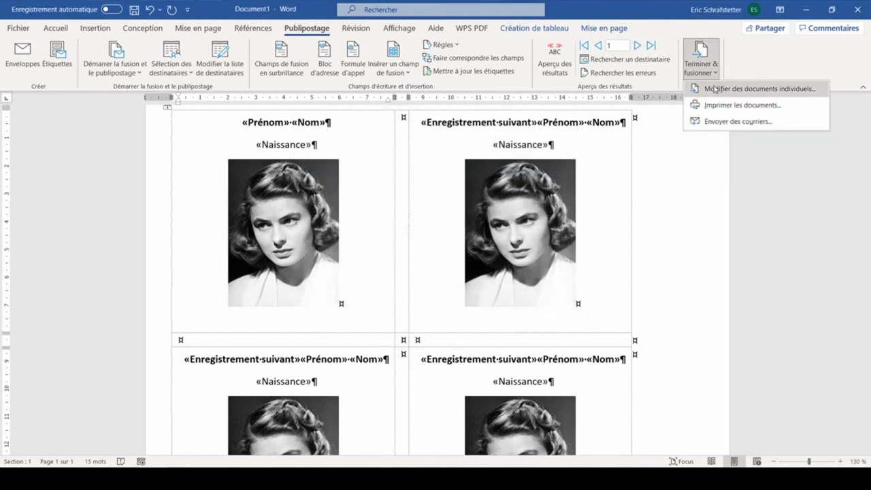
{"action": "left_click", "coordinate": [755, 90]}
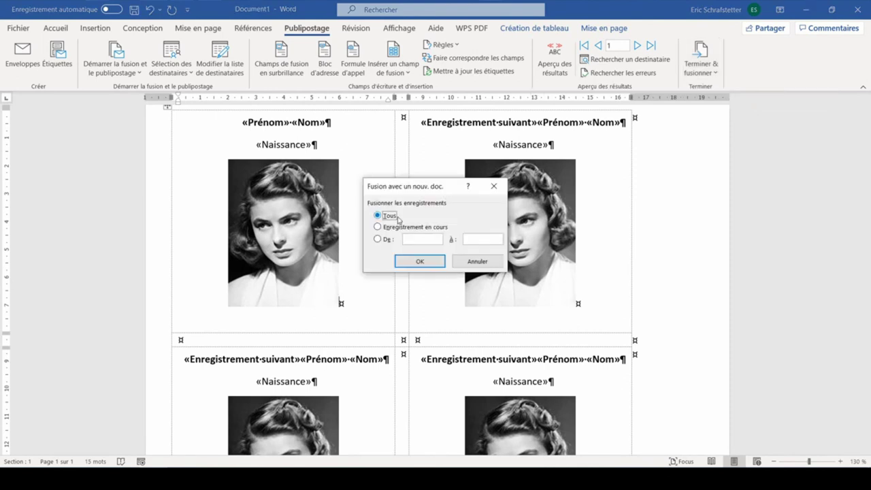
{"action": "left_click", "coordinate": [411, 264]}
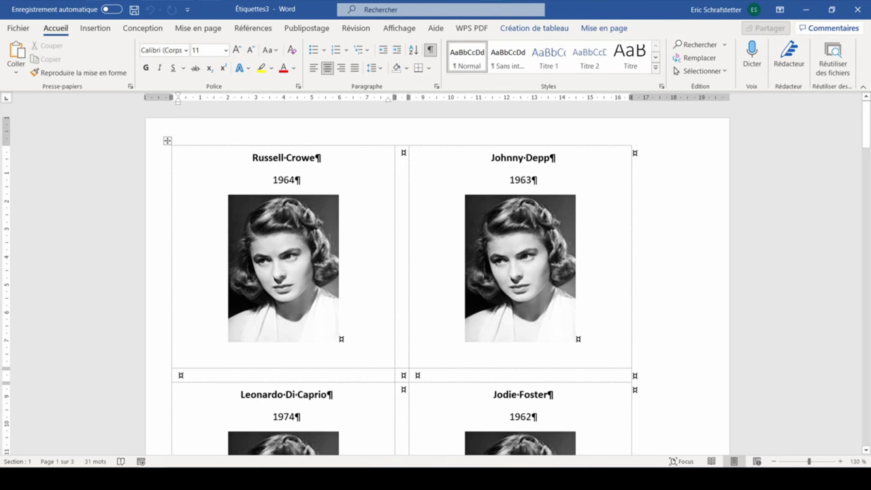
{"action": "scroll", "coordinate": [333, 235], "scroll_direction": "down", "scroll_amount": 3}
{"action": "scroll", "coordinate": [332, 236], "scroll_direction": "down", "scroll_amount": 3}
{"action": "scroll", "coordinate": [332, 235], "scroll_direction": "down", "scroll_amount": 3}
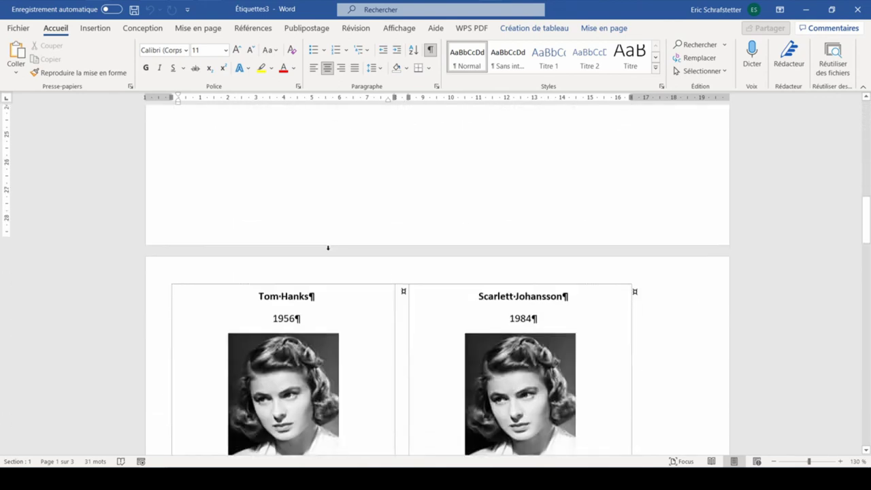
{"action": "scroll", "coordinate": [332, 236], "scroll_direction": "down", "scroll_amount": 3}
{"action": "scroll", "coordinate": [332, 235], "scroll_direction": "down", "scroll_amount": 3}
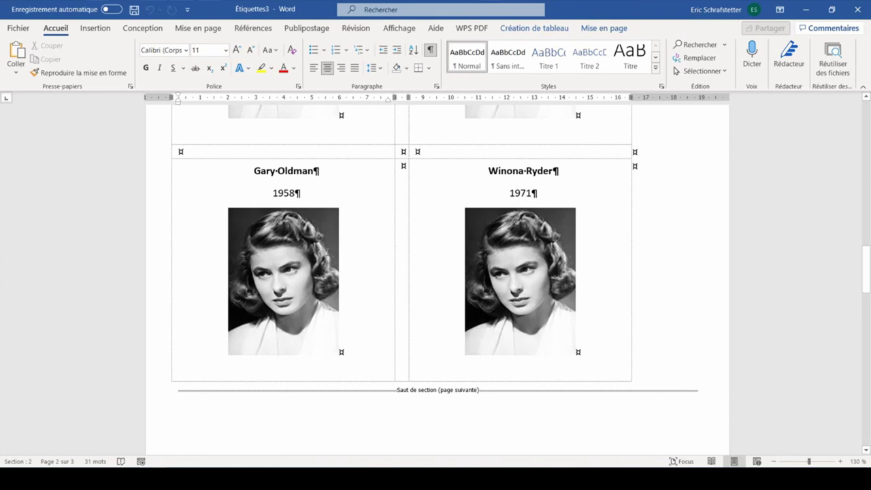
- Update every field in the merged document with Ctrl+A and F9 so each actor's own photo loads
{"action": "key", "text": "ctrl+a"}
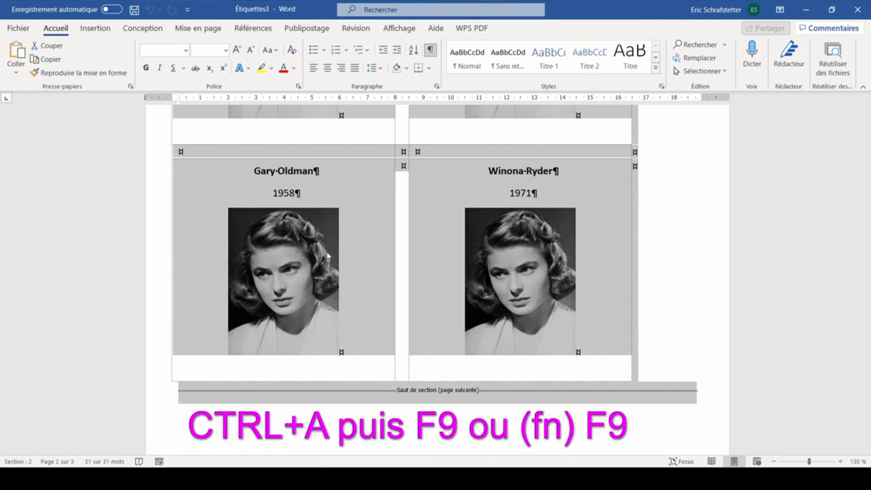
{"action": "key", "text": "F9"}
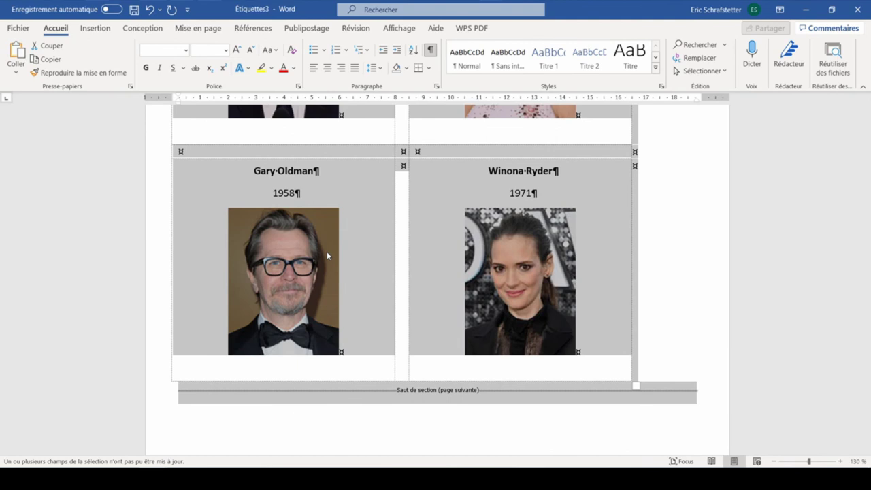
{"action": "scroll", "coordinate": [327, 251], "scroll_direction": "up", "scroll_amount": 3}
{"action": "key", "text": "ctrl+Home"}
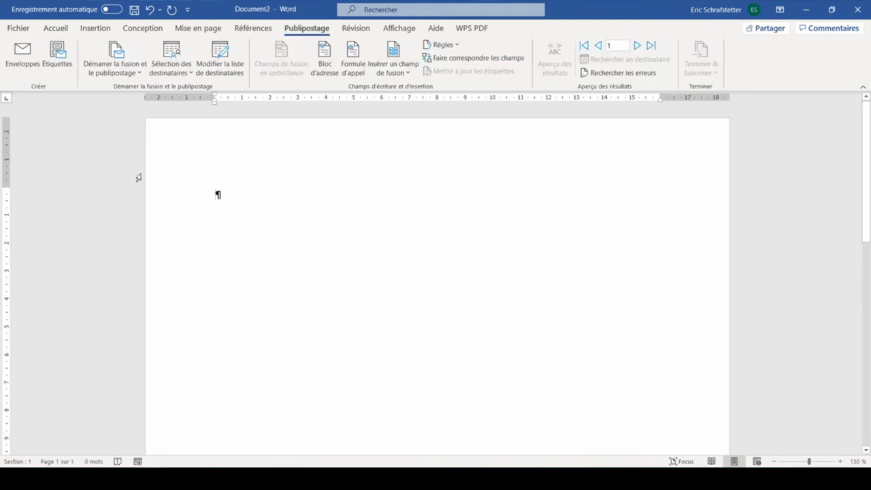
- Make Document2 a directory merge using the Acteurs$ sheet of Liste.xlsx as recipients, then review the list
{"action": "left_click", "coordinate": [104, 75]}
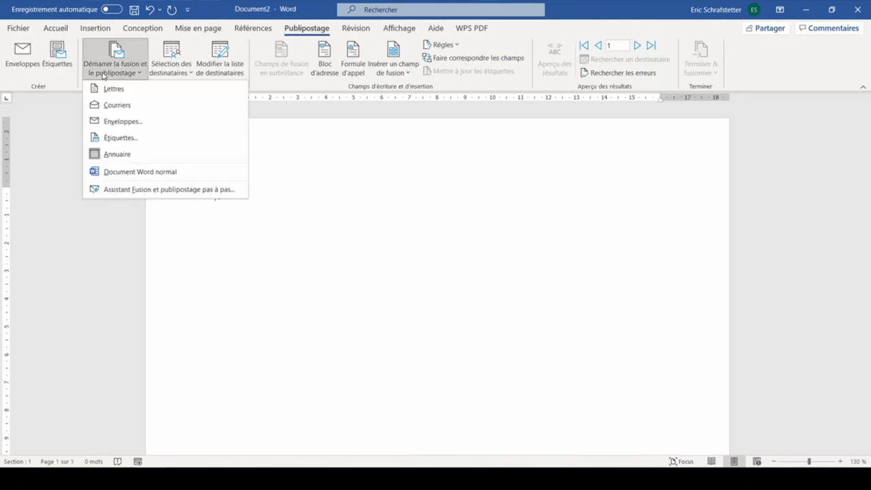
{"action": "left_click", "coordinate": [127, 161]}
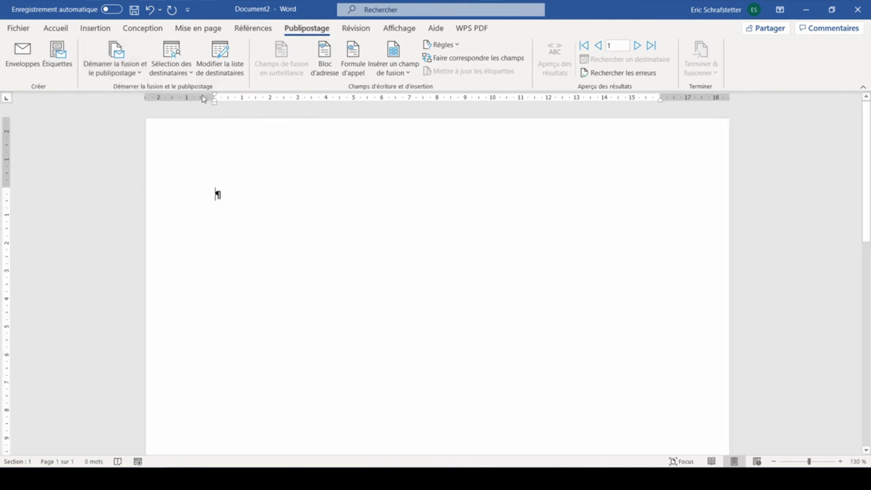
{"action": "left_click", "coordinate": [183, 72]}
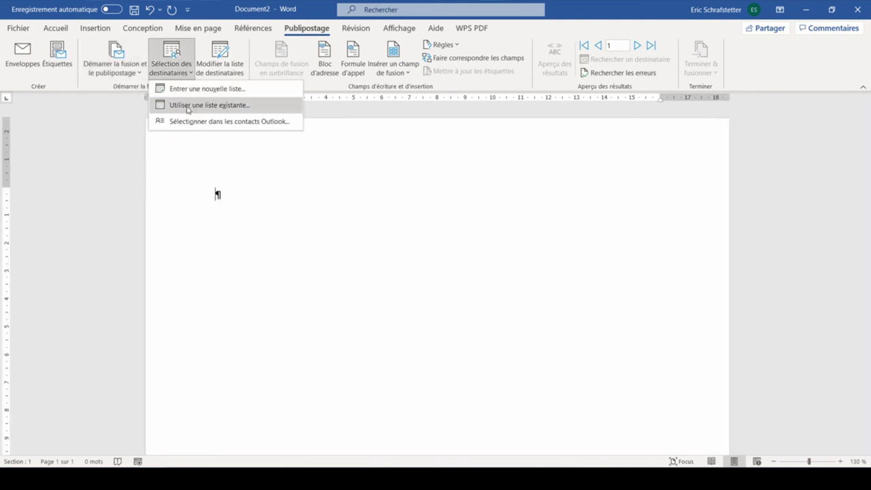
{"action": "left_click", "coordinate": [188, 106]}
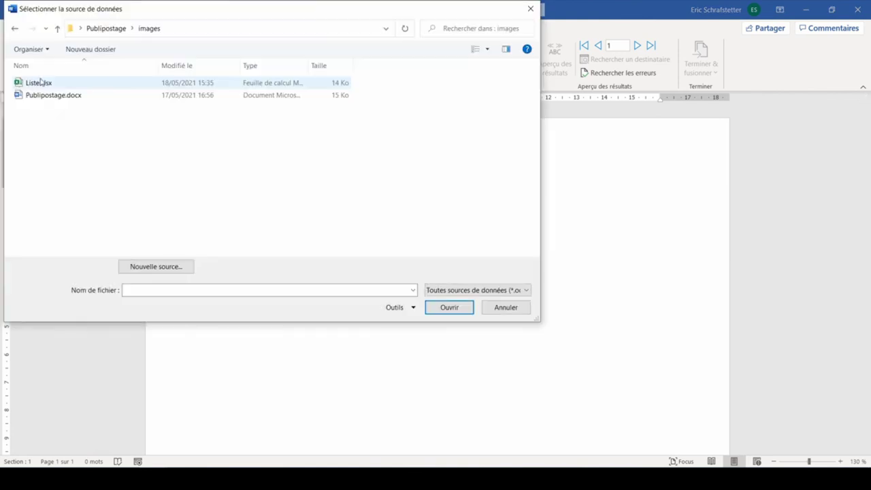
{"action": "double_click", "coordinate": [40, 82]}
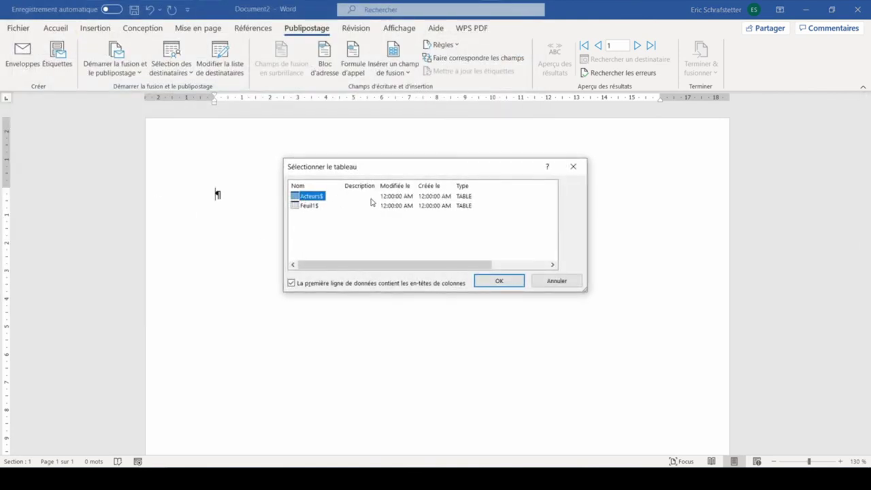
{"action": "left_click", "coordinate": [500, 280]}
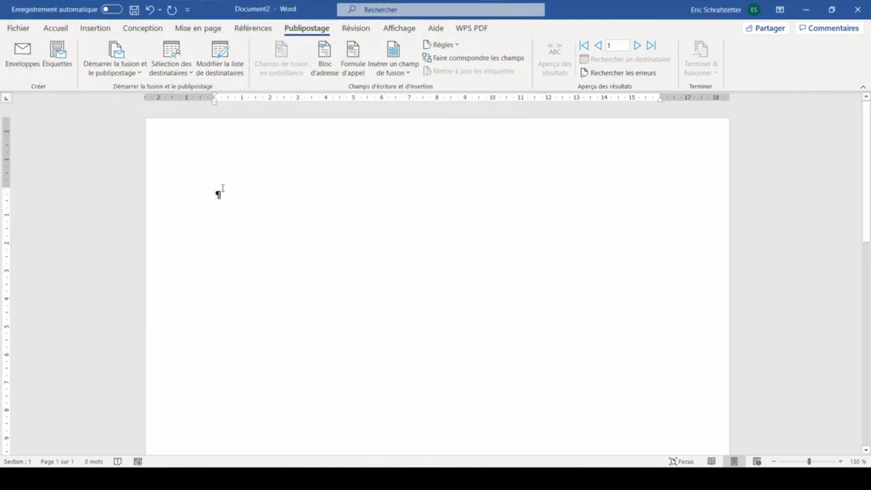
{"action": "left_click", "coordinate": [220, 54]}
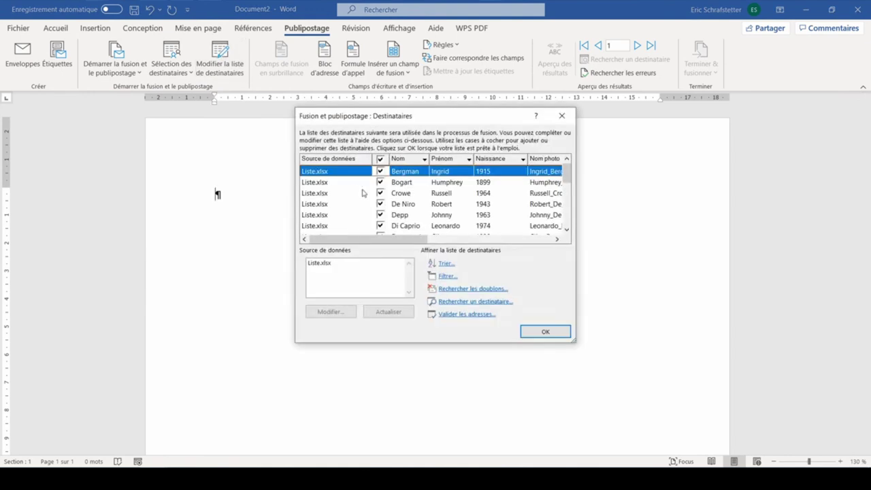
{"action": "left_click", "coordinate": [545, 331]}
{"action": "left_click", "coordinate": [95, 28]}
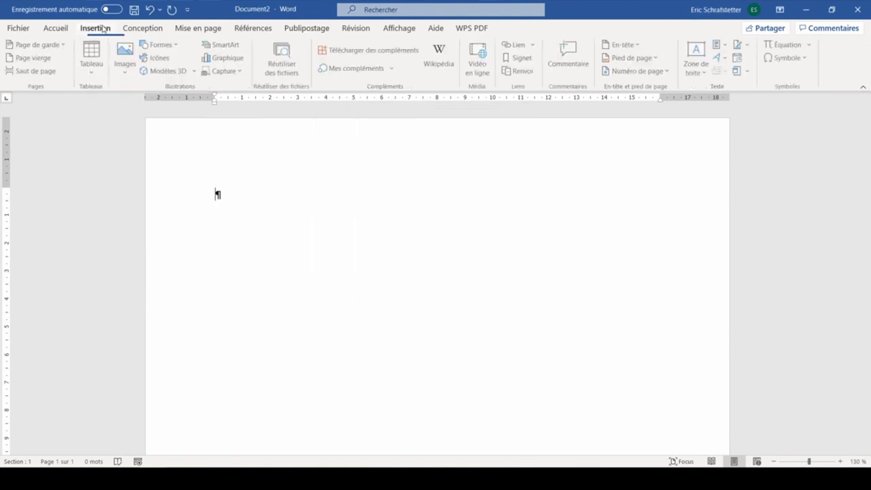
{"action": "left_click", "coordinate": [93, 57]}
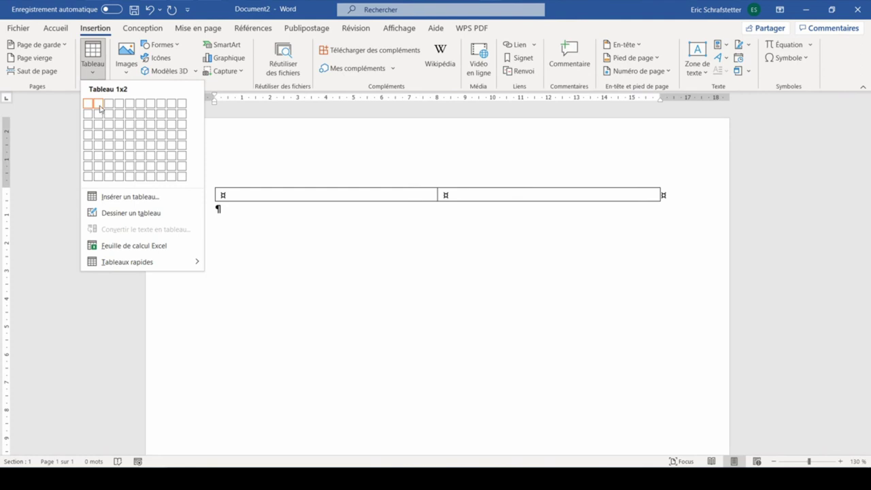
- Insert a one-row, two-column table and add 'Prénom :' with the Prénom merge field in the left cell
{"action": "left_click", "coordinate": [100, 107]}
{"action": "type", "text": "Prénom :"}
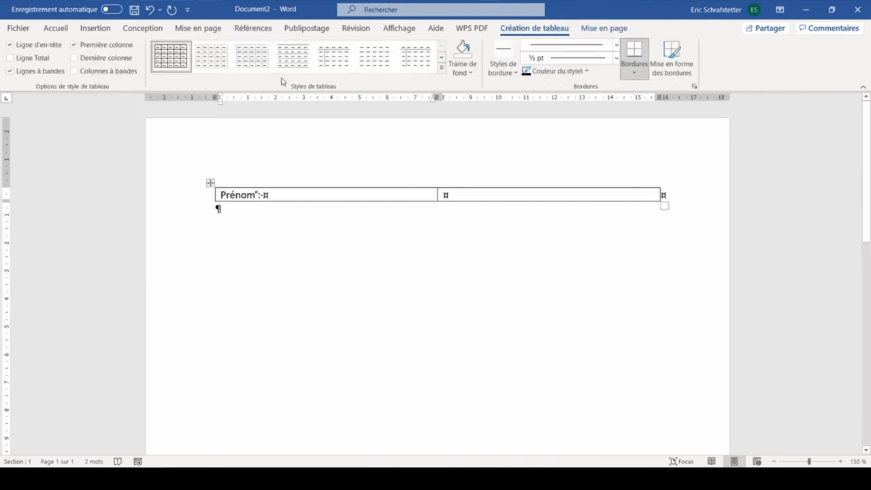
{"action": "left_click", "coordinate": [306, 28]}
{"action": "left_click", "coordinate": [397, 70]}
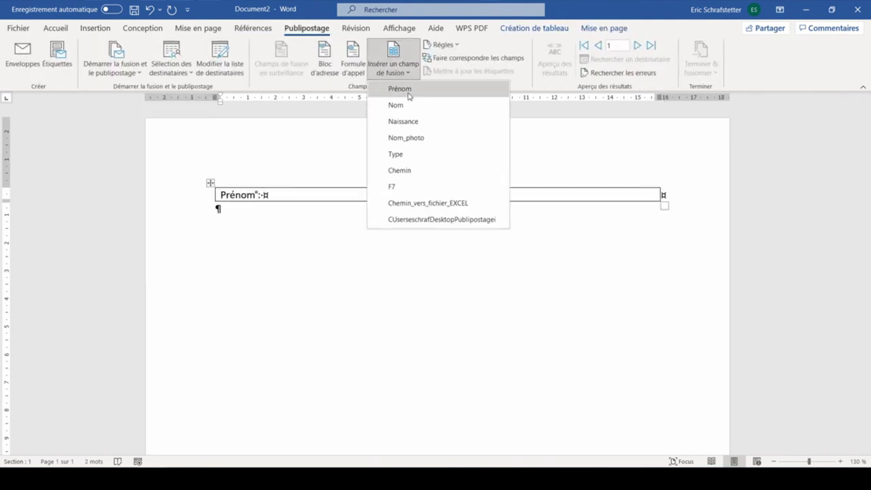
{"action": "left_click", "coordinate": [408, 88]}
{"action": "key", "text": "Return"}
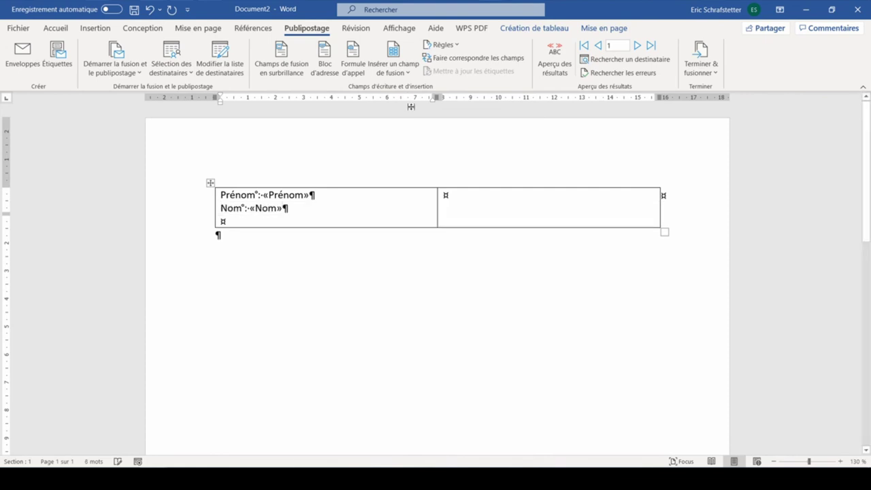
- Finish the left cell's lines with the Chemin merge field, then briefly preview the first record's data
{"action": "type", "text": "Da"}
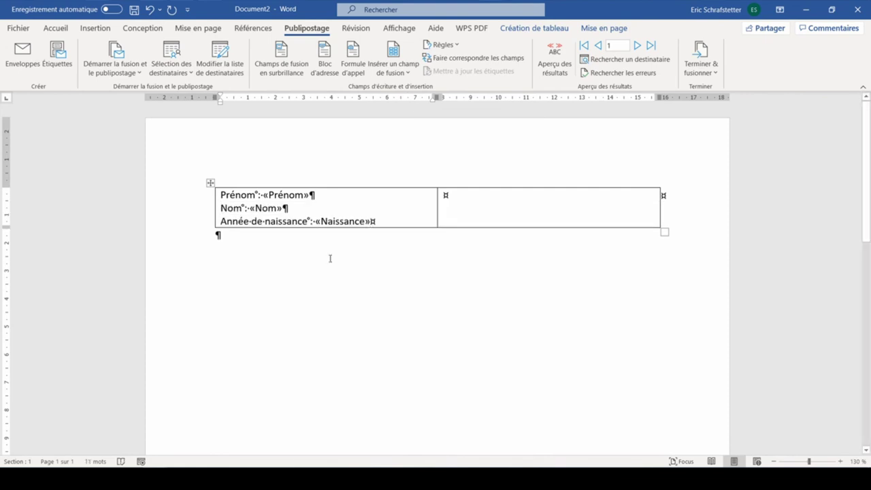
{"action": "key", "text": "Return"}
{"action": "key", "text": "Return"}
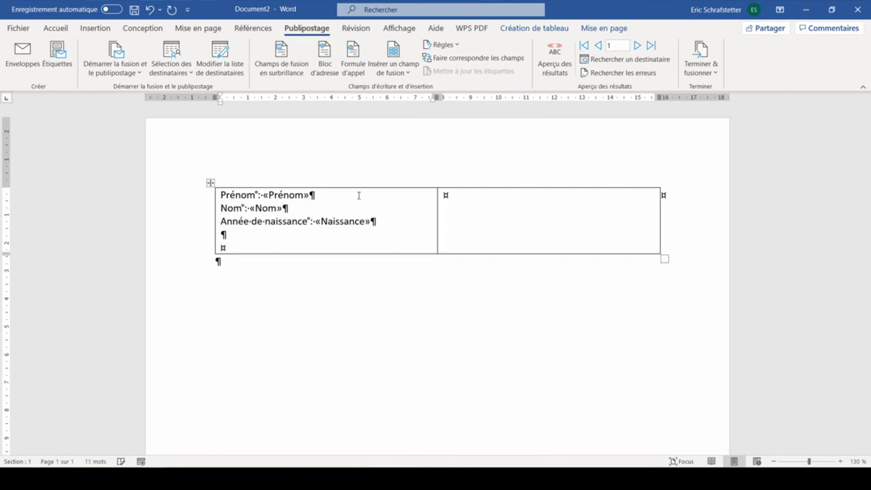
{"action": "left_click", "coordinate": [392, 68]}
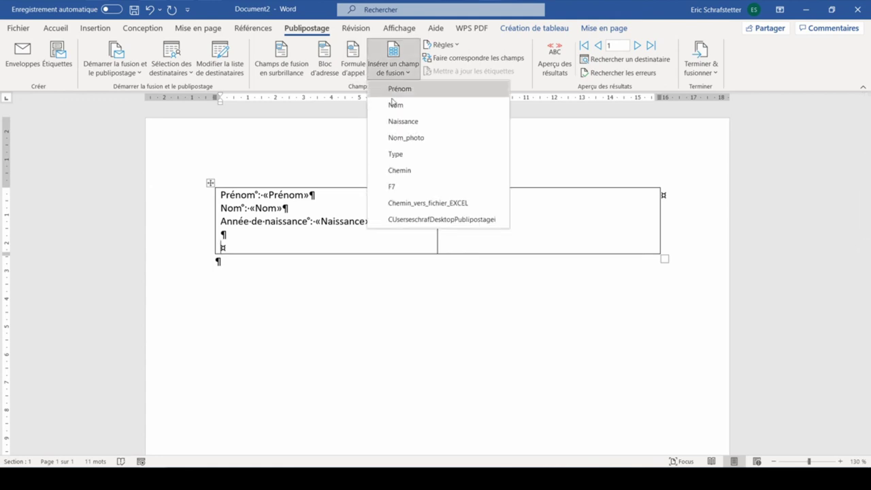
{"action": "left_click", "coordinate": [408, 171]}
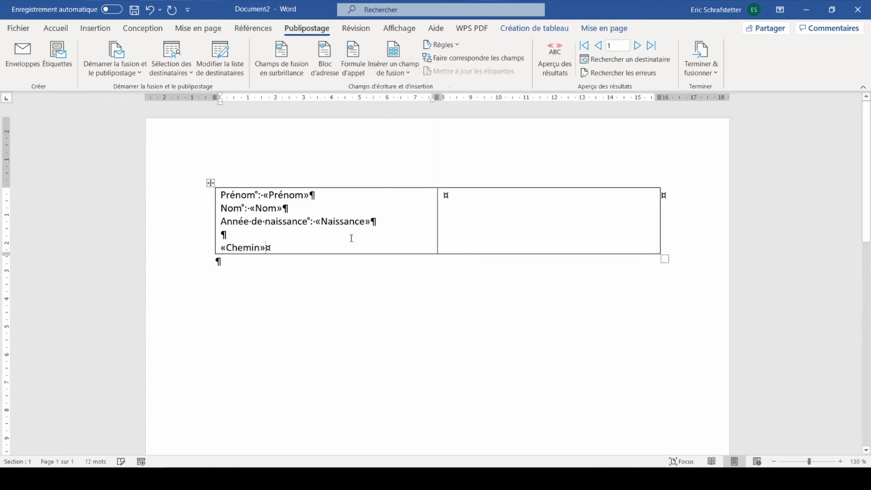
{"action": "left_click", "coordinate": [555, 68]}
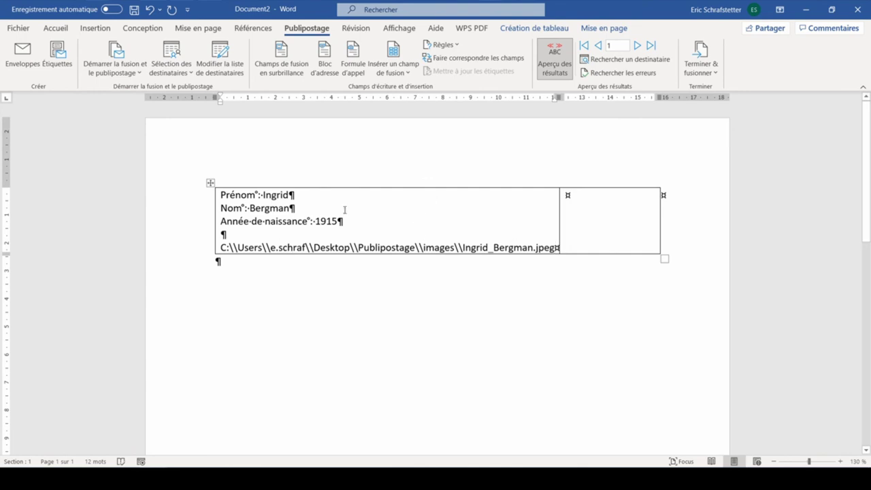
{"action": "left_click", "coordinate": [586, 199]}
{"action": "left_click", "coordinate": [554, 68]}
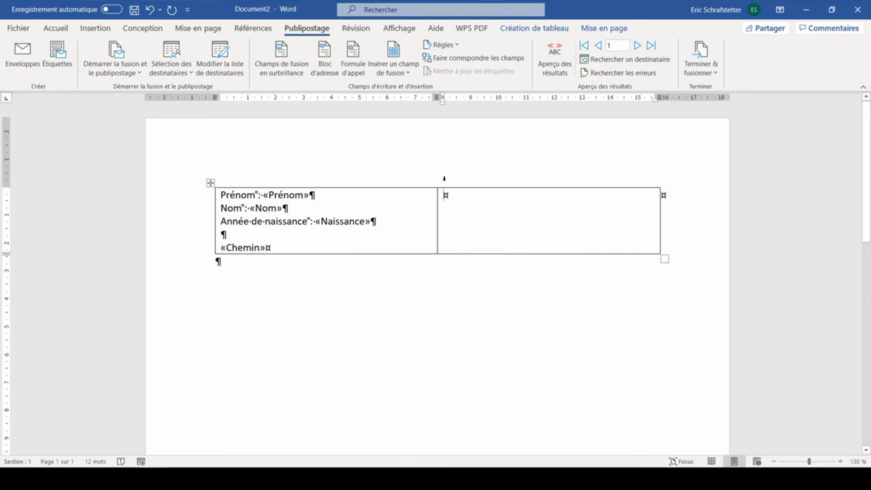
- Insert an IncludePicture field, not stored with the document, using the copied Ingrid_Bergman.jpeg path in the right cell
{"action": "left_click", "coordinate": [94, 28]}
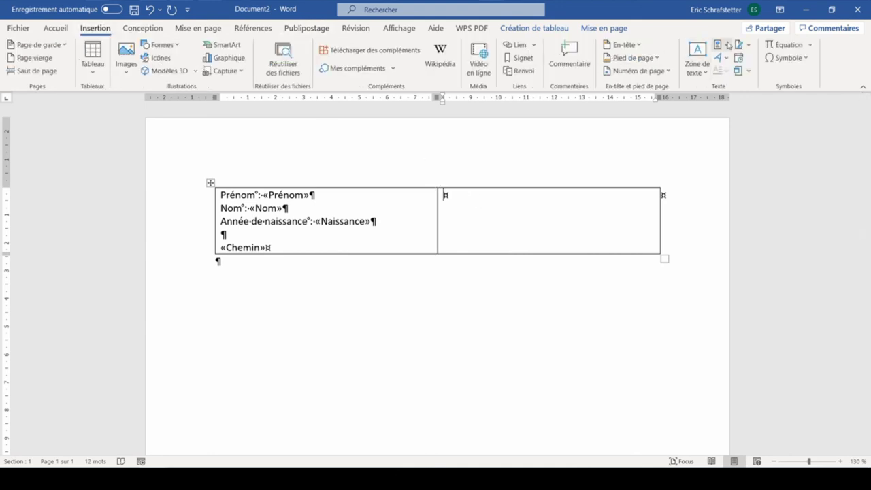
{"action": "left_click", "coordinate": [727, 45]}
{"action": "left_click", "coordinate": [670, 91]}
{"action": "scroll", "coordinate": [240, 257], "scroll_direction": "down", "scroll_amount": 5}
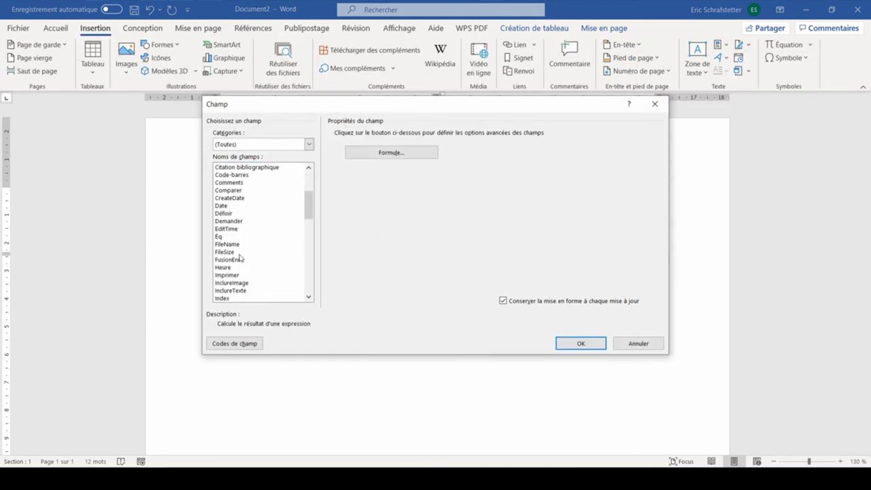
{"action": "left_click", "coordinate": [238, 282]}
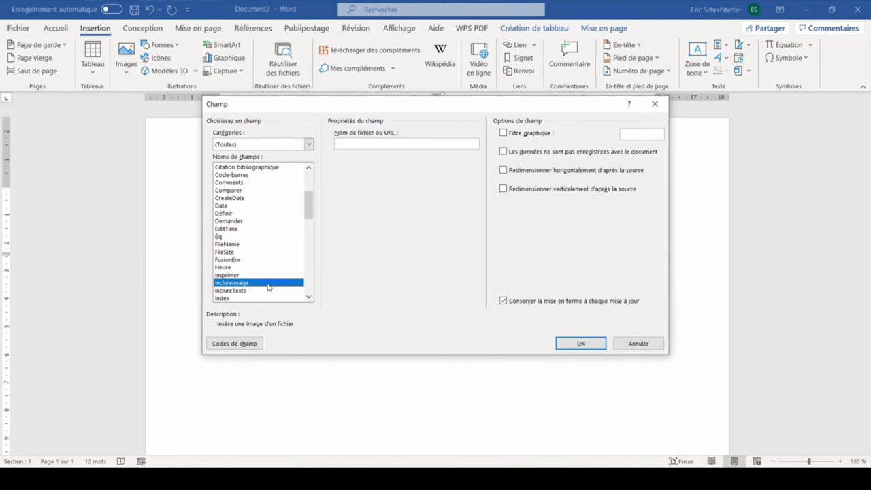
{"action": "left_click", "coordinate": [504, 152]}
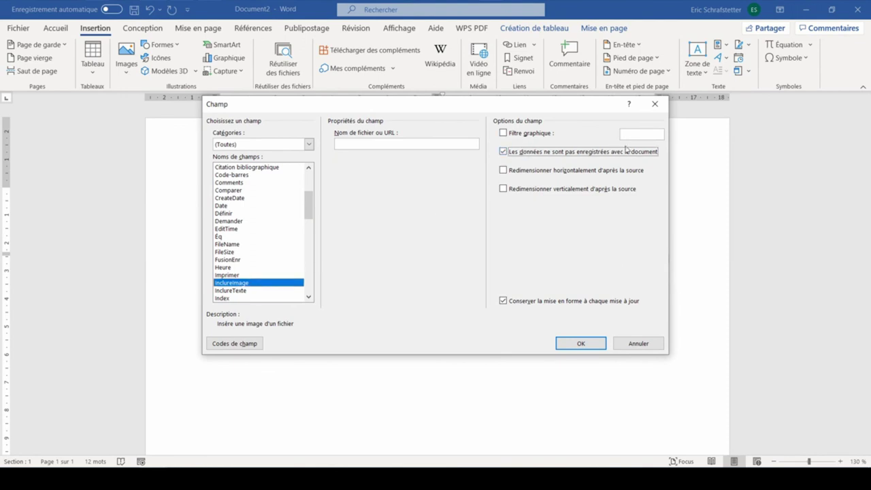
{"action": "left_click", "coordinate": [364, 143]}
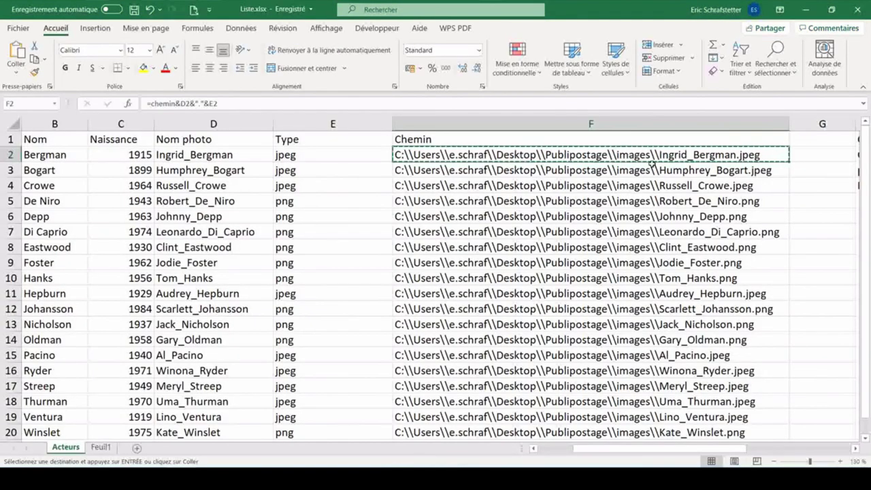
{"action": "mouse_move", "coordinate": [71, 466]}
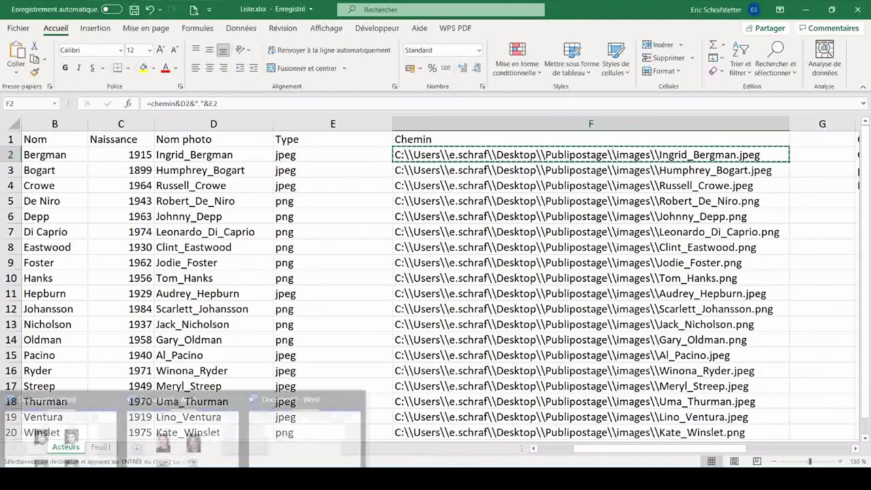
{"action": "left_click", "coordinate": [190, 442]}
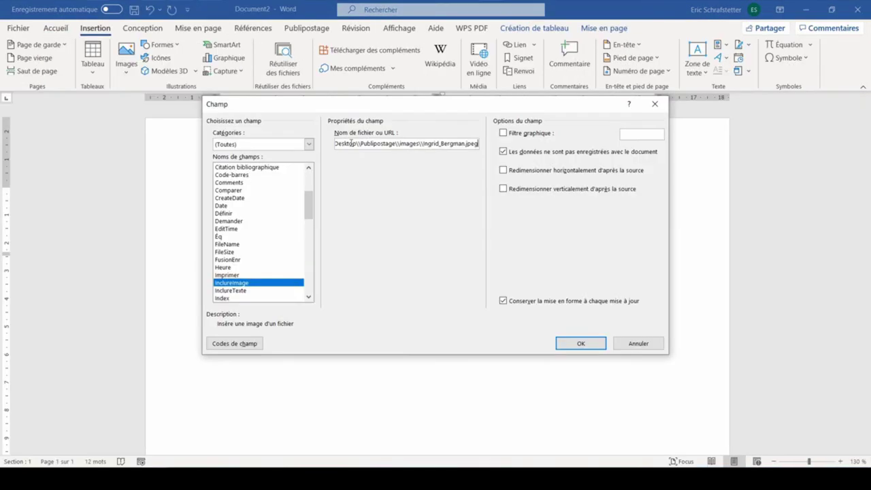
{"action": "left_click", "coordinate": [584, 344]}
{"action": "left_click", "coordinate": [515, 267]}
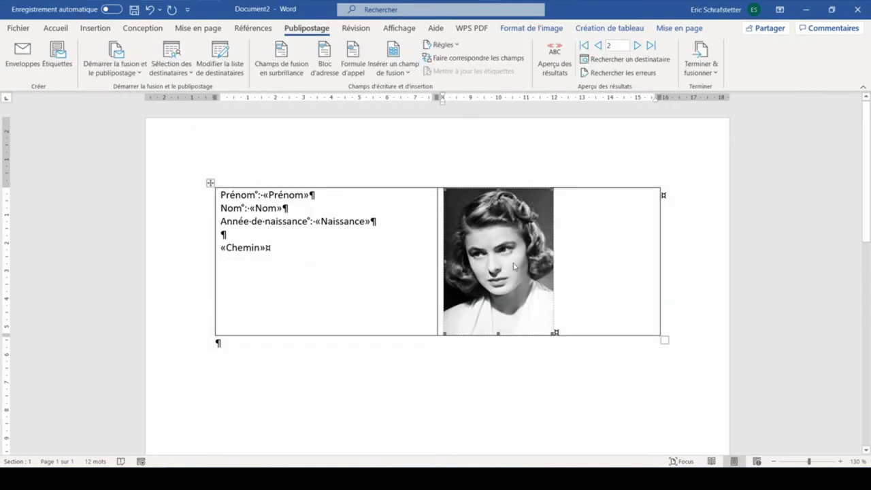
- Replace the fixed Ingrid_Bergman path in the INCLUDEPICTURE code with the «Chemin» merge field
{"action": "key", "text": "alt+F9"}
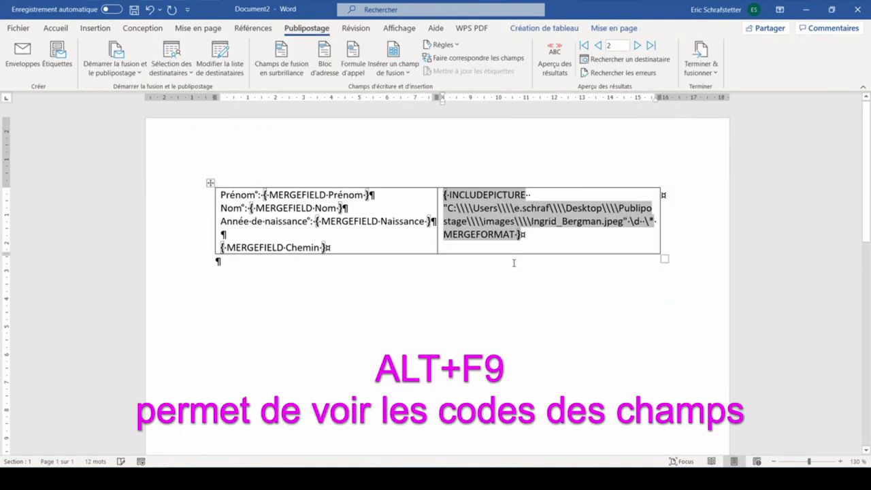
{"action": "left_click_drag", "start_coordinate": [443, 208], "coordinate": [627, 221]}
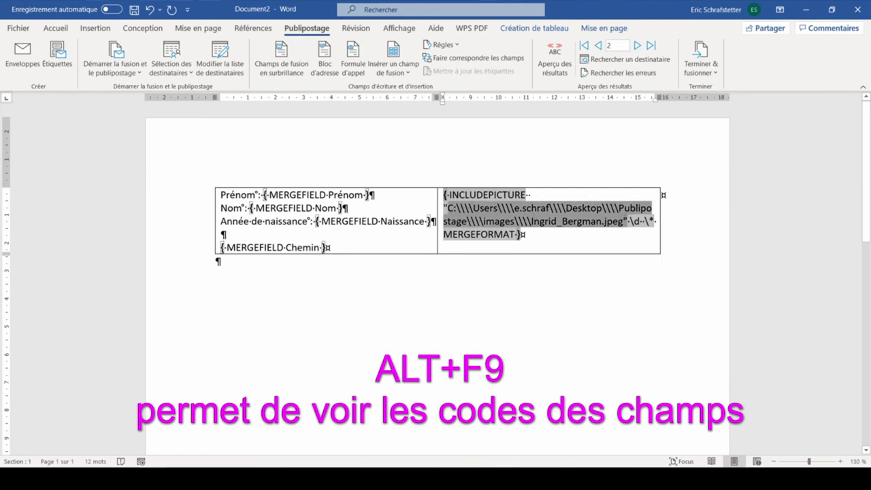
{"action": "key", "text": "Delete"}
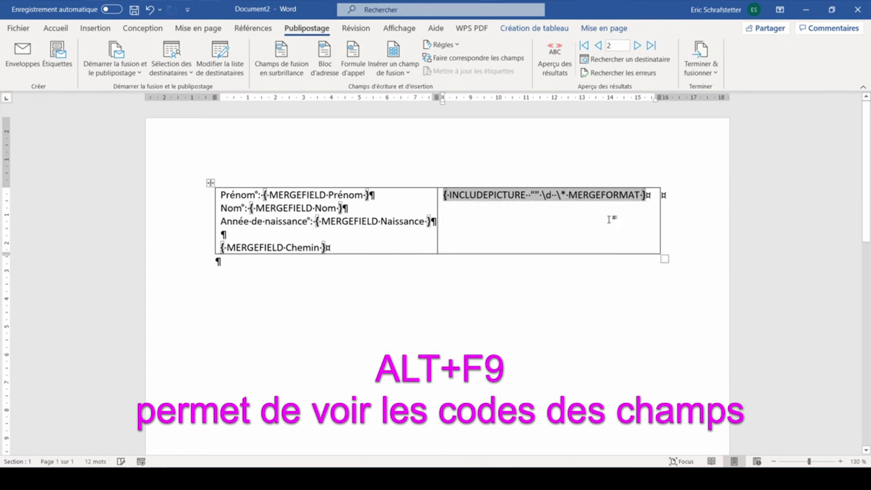
{"action": "left_click", "coordinate": [535, 195]}
{"action": "left_click", "coordinate": [393, 60]}
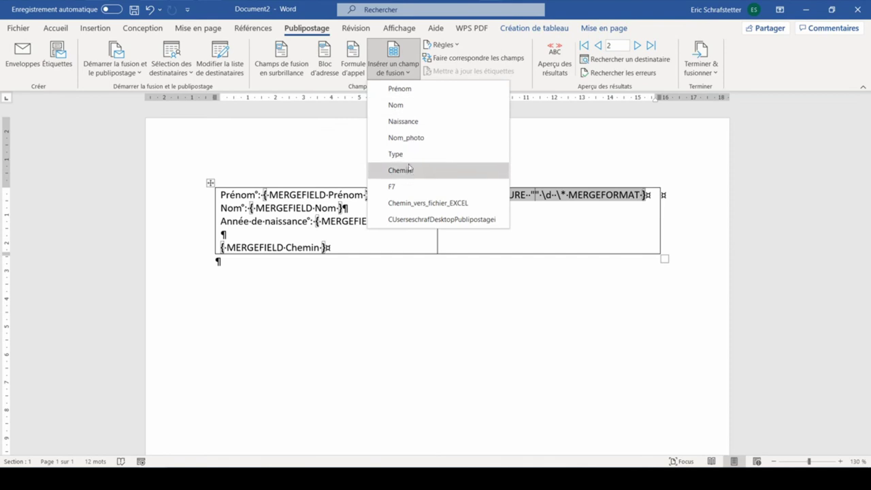
{"action": "left_click", "coordinate": [410, 170]}
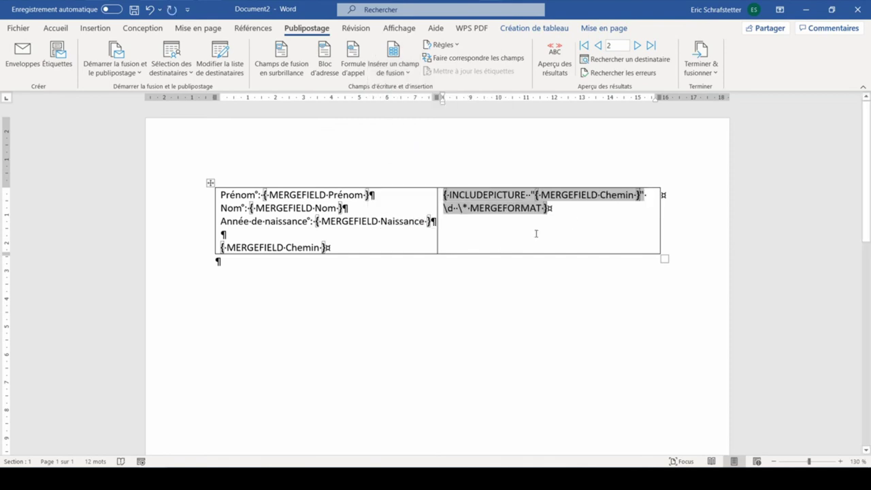
{"action": "key", "text": "alt+F9"}
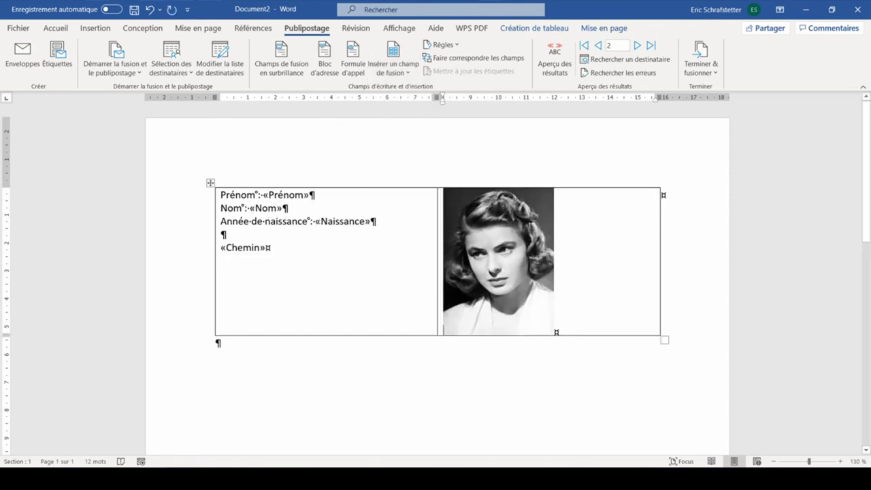
- Preview Humphrey Bogart, Russell Crowe and Ingrid Bergman's cards, refreshing each photo with F9
{"action": "left_click", "coordinate": [555, 61]}
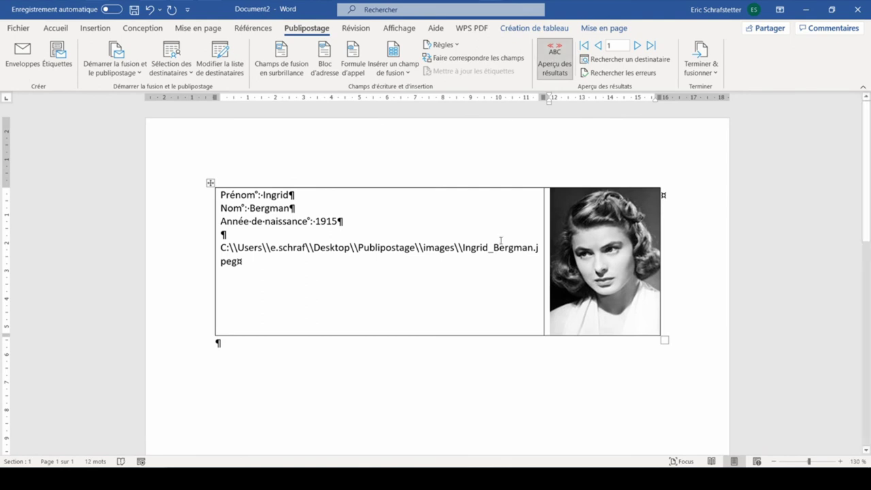
{"action": "left_click", "coordinate": [637, 45]}
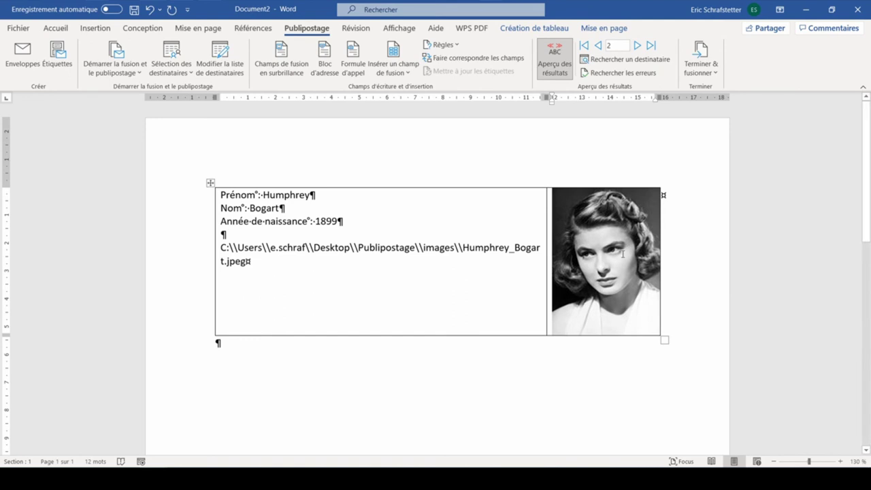
{"action": "left_click", "coordinate": [622, 254]}
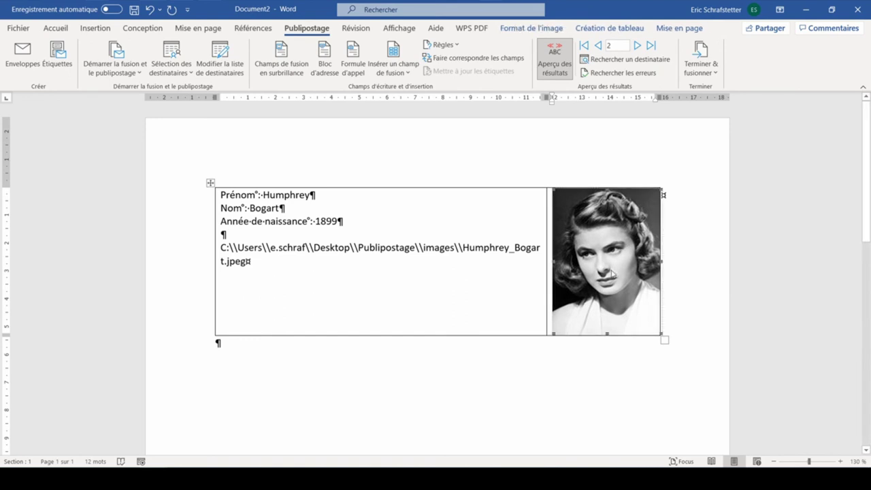
{"action": "key", "text": "F9"}
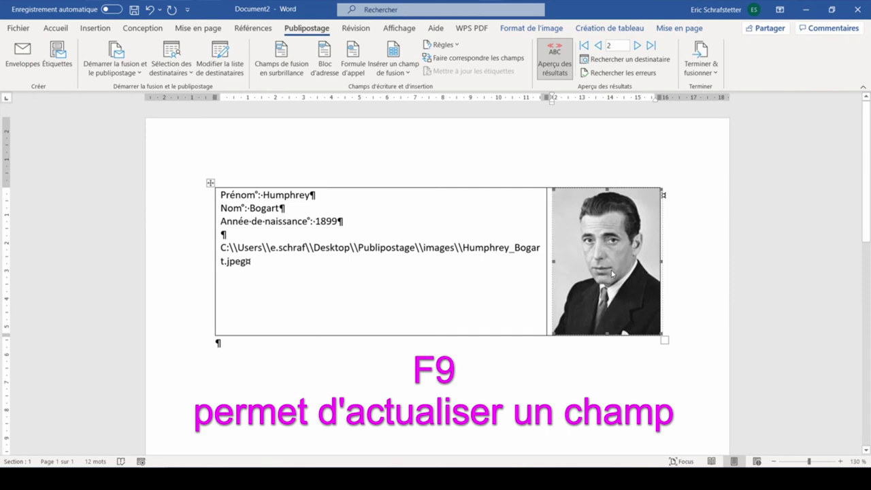
{"action": "left_click", "coordinate": [637, 45]}
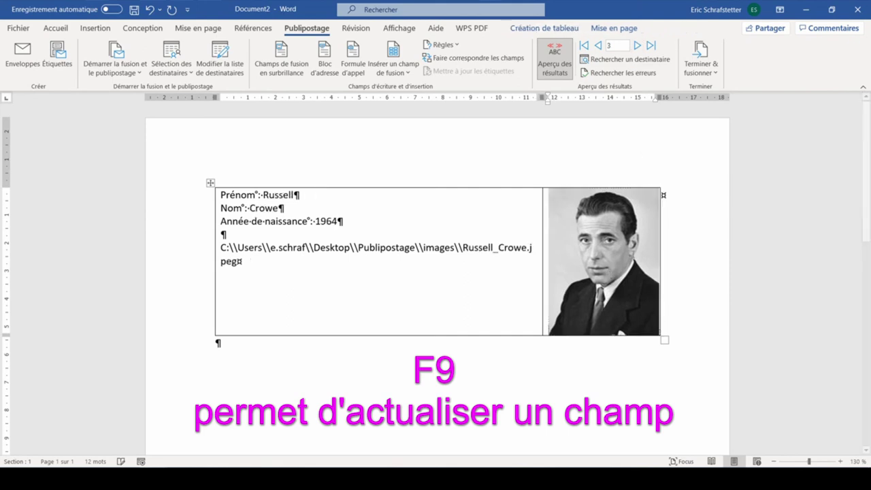
{"action": "left_click", "coordinate": [630, 269]}
{"action": "key", "text": "F9"}
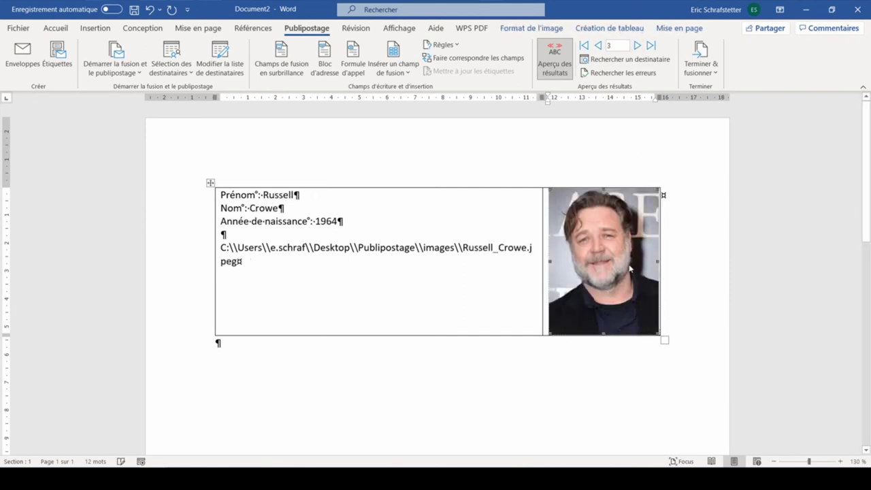
{"action": "left_click", "coordinate": [583, 45]}
{"action": "left_click", "coordinate": [610, 294]}
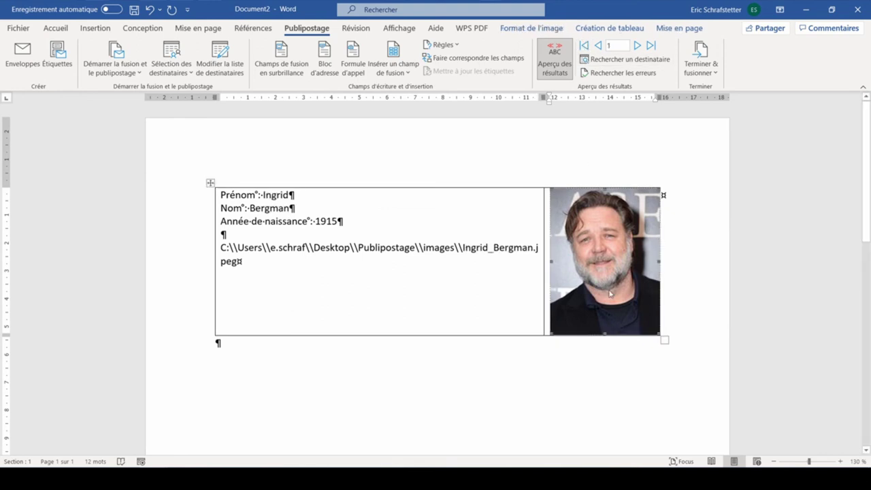
{"action": "key", "text": "F9"}
{"action": "key", "text": "alt+shift+k"}
- Widen the text column, delete the «Chemin» field and add an empty paragraph after the table
{"action": "left_click_drag", "start_coordinate": [510, 267], "coordinate": [526, 267]}
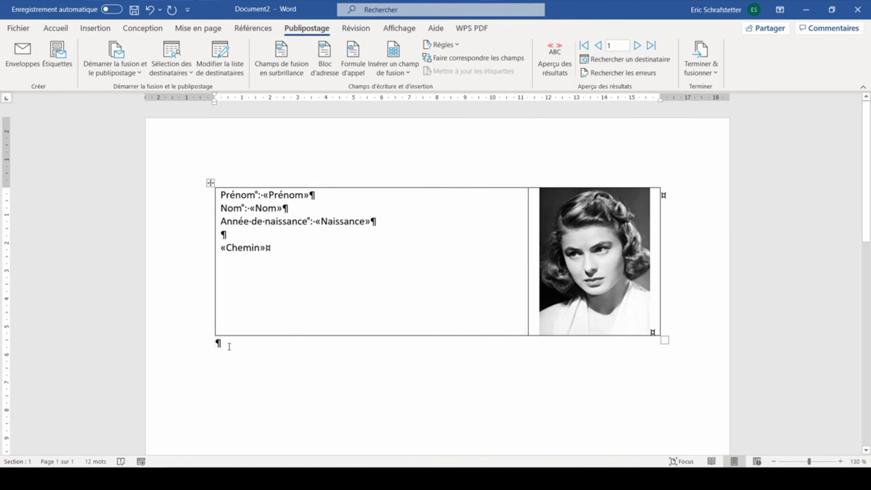
{"action": "left_click_drag", "start_coordinate": [286, 246], "coordinate": [219, 247]}
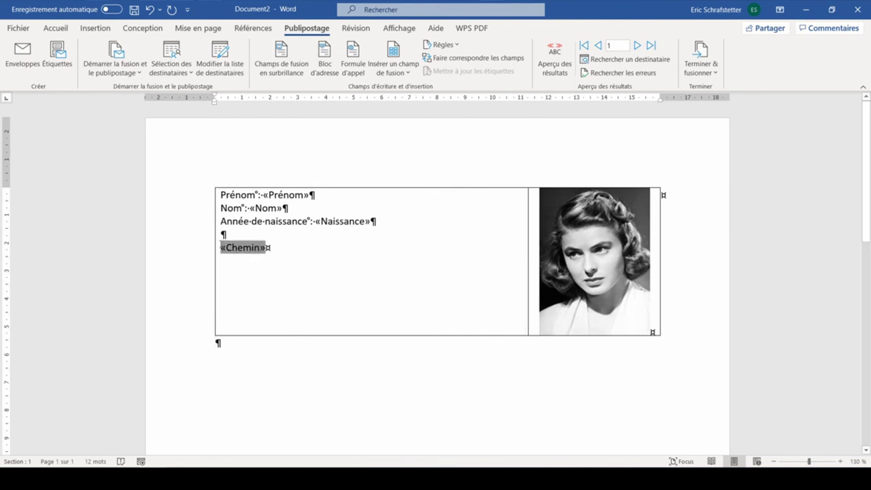
{"action": "key", "text": "Delete"}
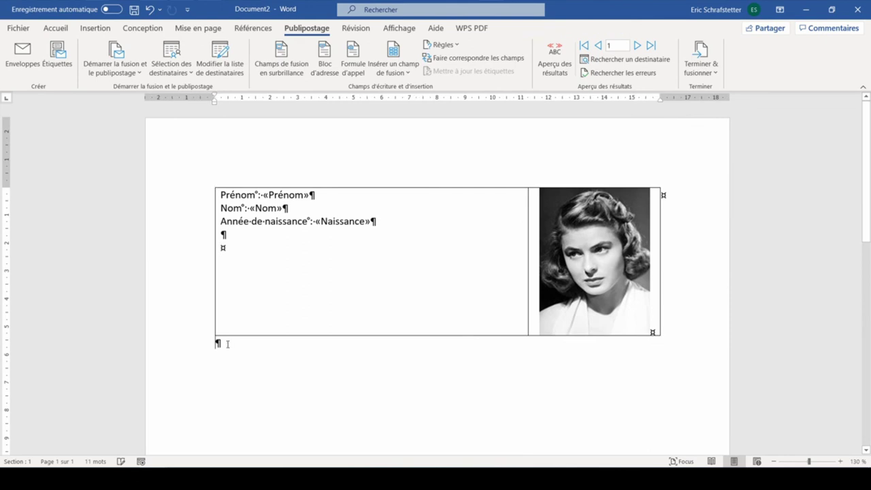
{"action": "mouse_move", "coordinate": [215, 330]}
{"action": "key", "text": "Return"}
- Merge all actor records into a new editable document, Répertoire7
{"action": "left_click", "coordinate": [701, 62]}
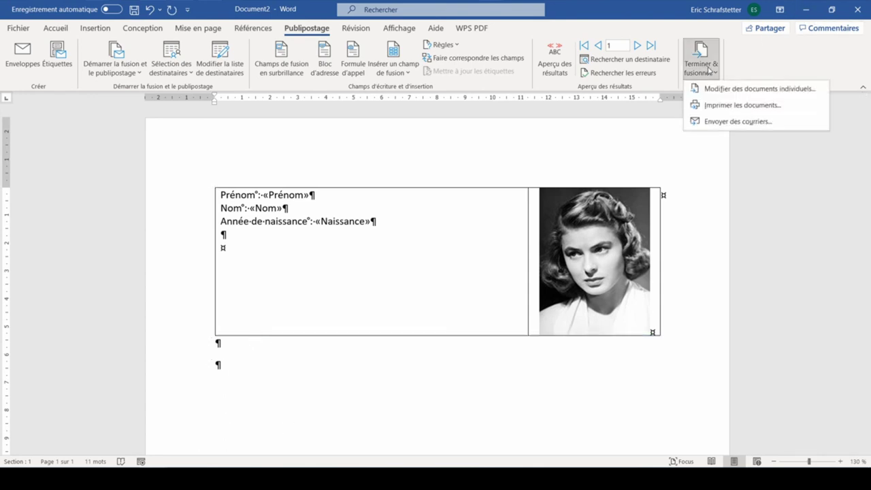
{"action": "left_click", "coordinate": [764, 90]}
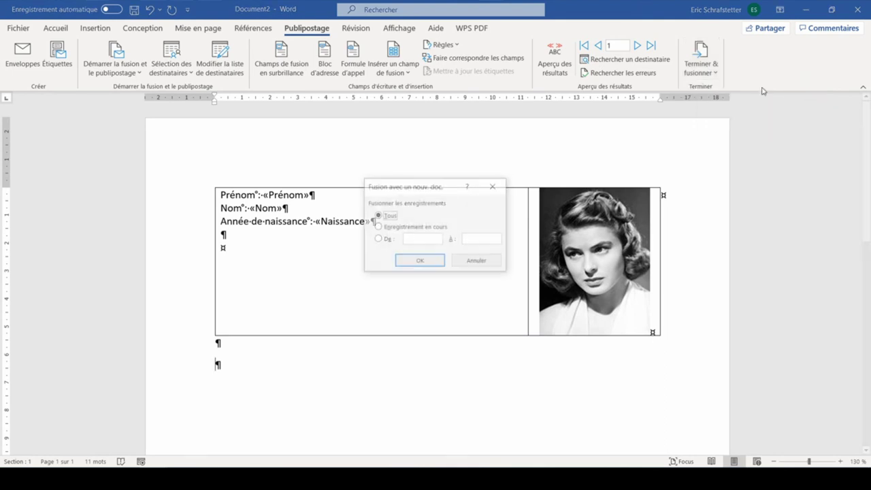
{"action": "left_click", "coordinate": [413, 262]}
{"action": "scroll", "coordinate": [220, 174], "scroll_direction": "down", "scroll_amount": 3}
{"action": "scroll", "coordinate": [214, 188], "scroll_direction": "down", "scroll_amount": 2}
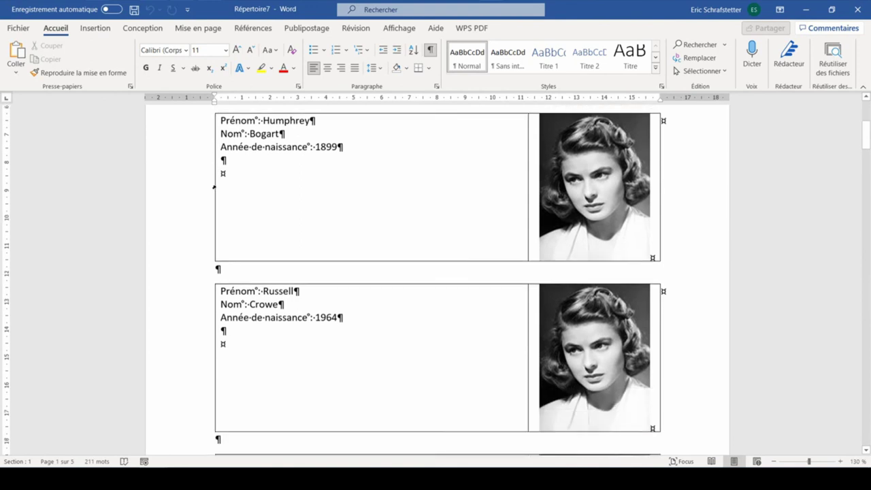
{"action": "scroll", "coordinate": [214, 189], "scroll_direction": "down", "scroll_amount": 2}
{"action": "scroll", "coordinate": [215, 189], "scroll_direction": "up", "scroll_amount": 5}
{"action": "scroll", "coordinate": [214, 190], "scroll_direction": "up", "scroll_amount": 1}
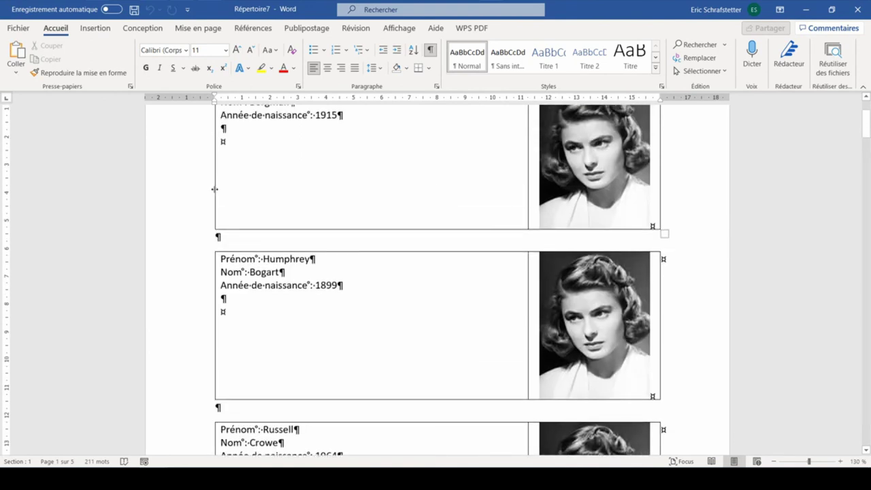
- Update every field in the merged document so each actor card shows its own photo
{"action": "key", "text": "ctrl+a"}
{"action": "scroll", "coordinate": [214, 189], "scroll_direction": "up", "scroll_amount": 1}
{"action": "scroll", "coordinate": [211, 186], "scroll_direction": "up", "scroll_amount": 2}
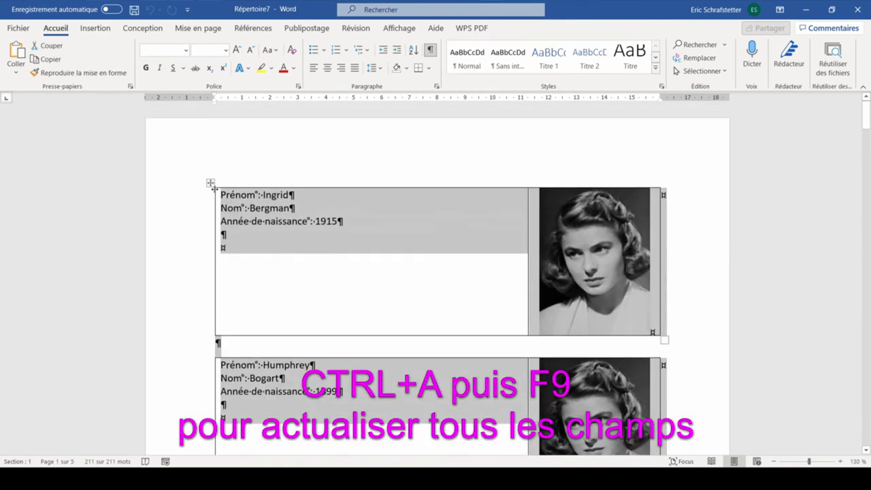
{"action": "key", "text": "F9"}
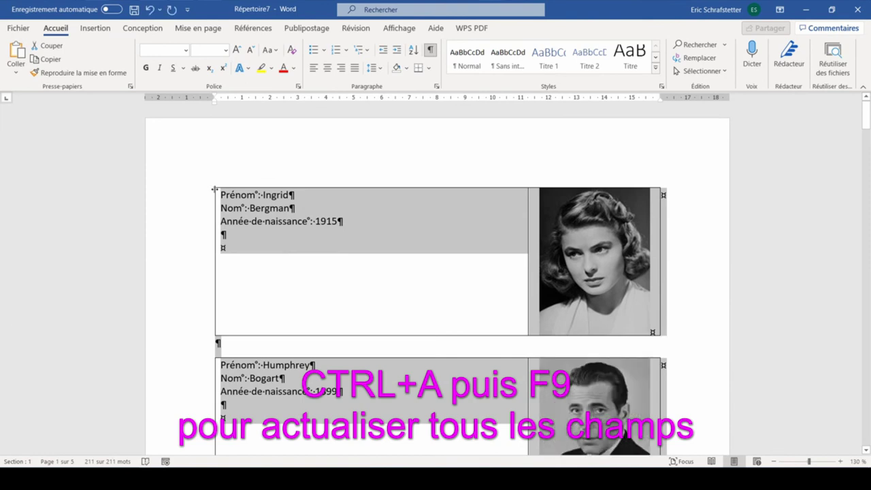
{"action": "left_click", "coordinate": [310, 289]}
{"action": "scroll", "coordinate": [309, 289], "scroll_direction": "down", "scroll_amount": 10}
{"action": "scroll", "coordinate": [310, 289], "scroll_direction": "down", "scroll_amount": 3}
{"action": "scroll", "coordinate": [310, 289], "scroll_direction": "down", "scroll_amount": 3}
{"action": "scroll", "coordinate": [310, 289], "scroll_direction": "down", "scroll_amount": 3}
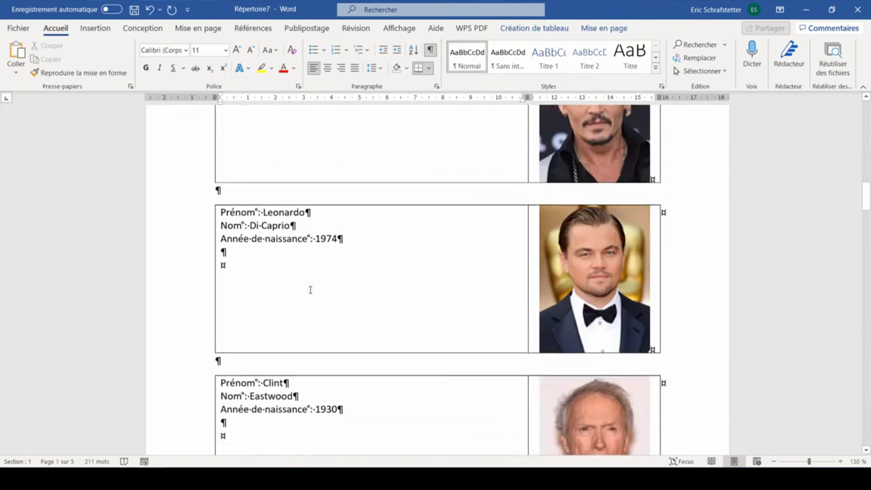
{"action": "scroll", "coordinate": [310, 290], "scroll_direction": "down", "scroll_amount": 3}
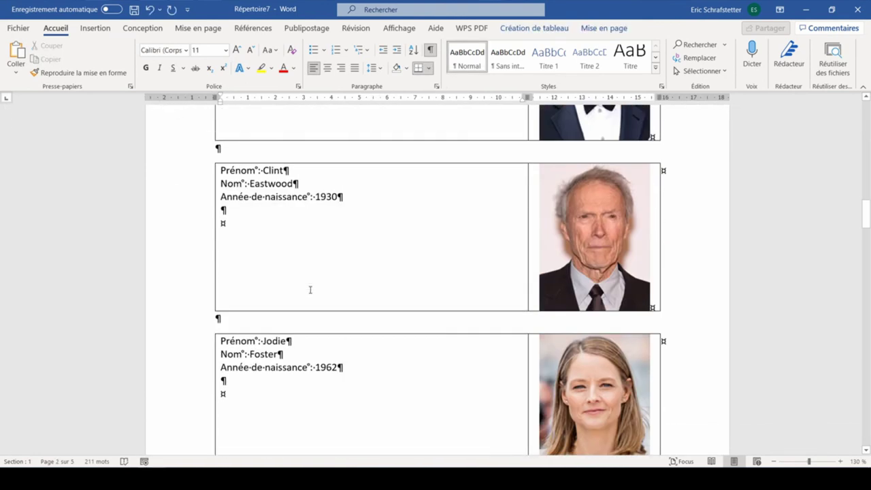